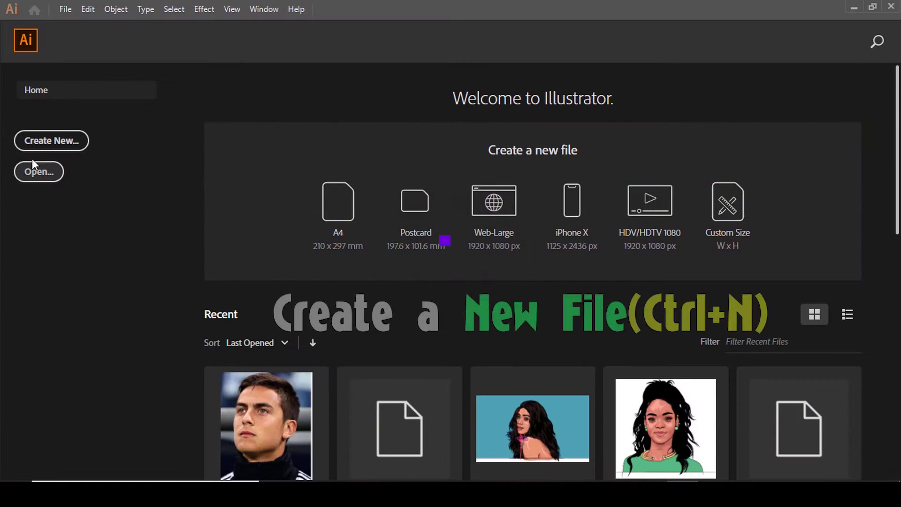
- Create a new portrait document of 800 x 950 px with one artboard
{"action": "left_click", "coordinate": [54, 148]}
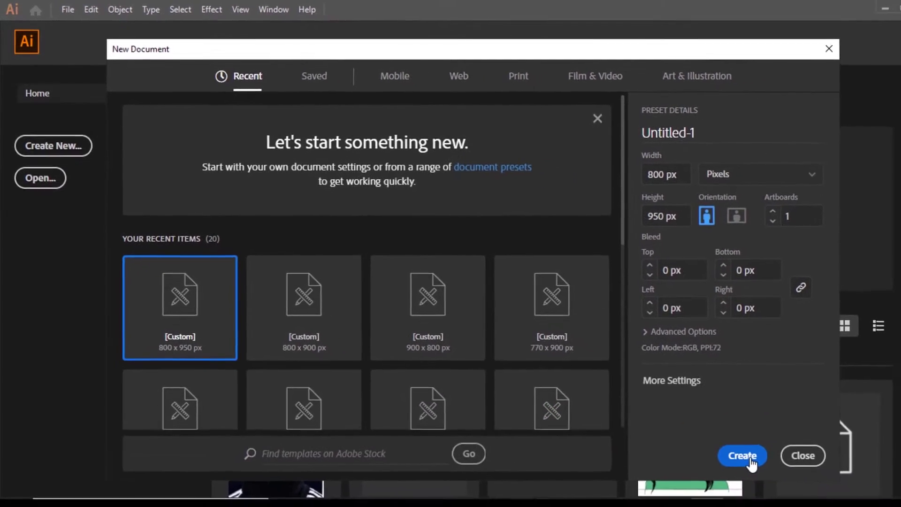
{"action": "left_click", "coordinate": [807, 496]}
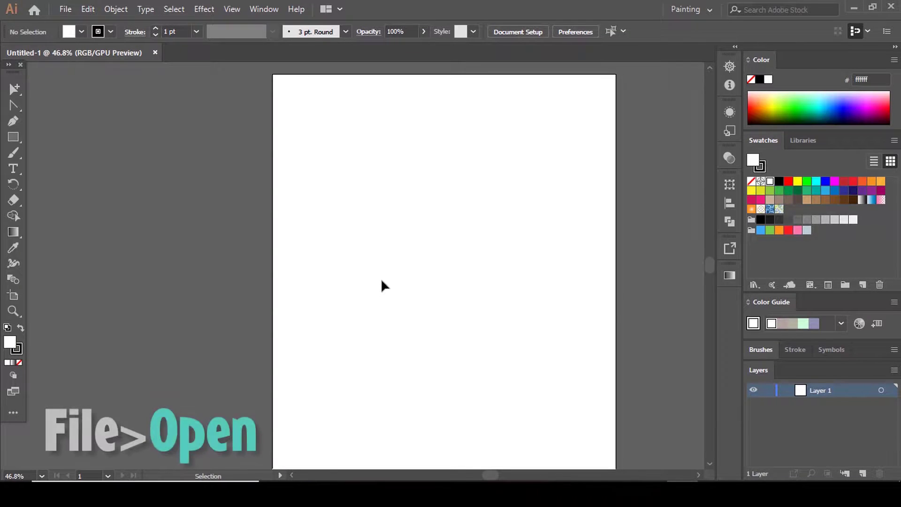
{"action": "scroll", "coordinate": [208, 213], "scroll_direction": "down", "scroll_amount": 2}
{"action": "scroll", "coordinate": [331, 184], "scroll_direction": "up", "scroll_amount": 3}
{"action": "scroll", "coordinate": [332, 184], "scroll_direction": "down", "scroll_amount": 2}
{"action": "scroll", "coordinate": [330, 192], "scroll_direction": "up", "scroll_amount": 1}
{"action": "scroll", "coordinate": [330, 194], "scroll_direction": "down", "scroll_amount": 1}
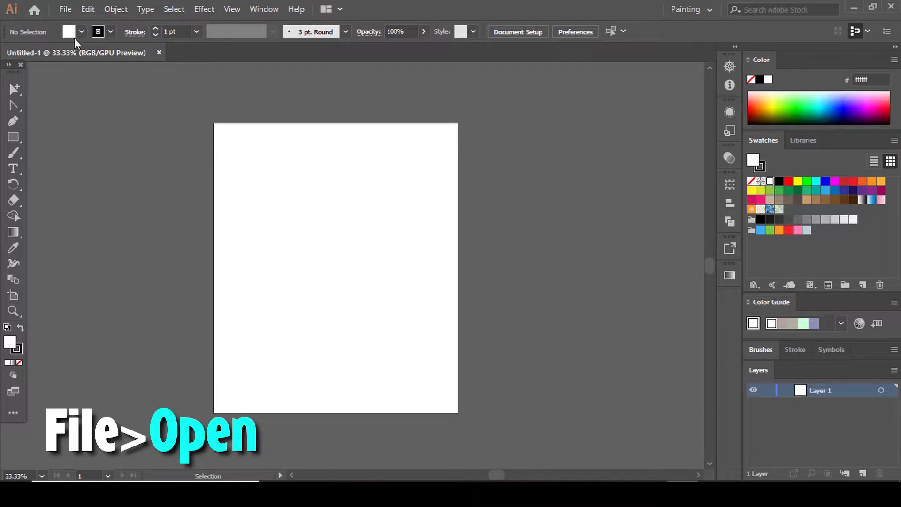
- Open the portrait photo a5173de097dfbe0a0df84e8e515d5e08 from the DLDS folder
{"action": "left_click", "coordinate": [69, 7]}
{"action": "left_click", "coordinate": [94, 53]}
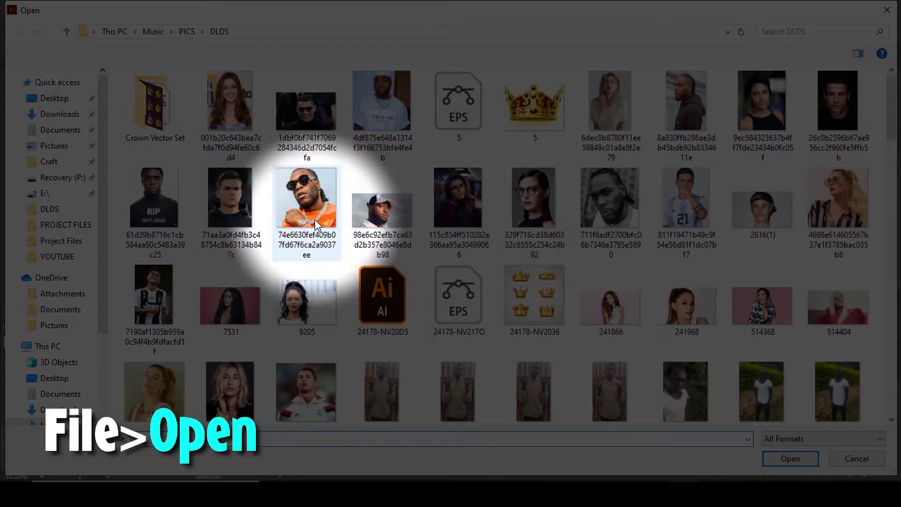
{"action": "scroll", "coordinate": [427, 187], "scroll_direction": "down", "scroll_amount": 5}
{"action": "left_click", "coordinate": [226, 257]}
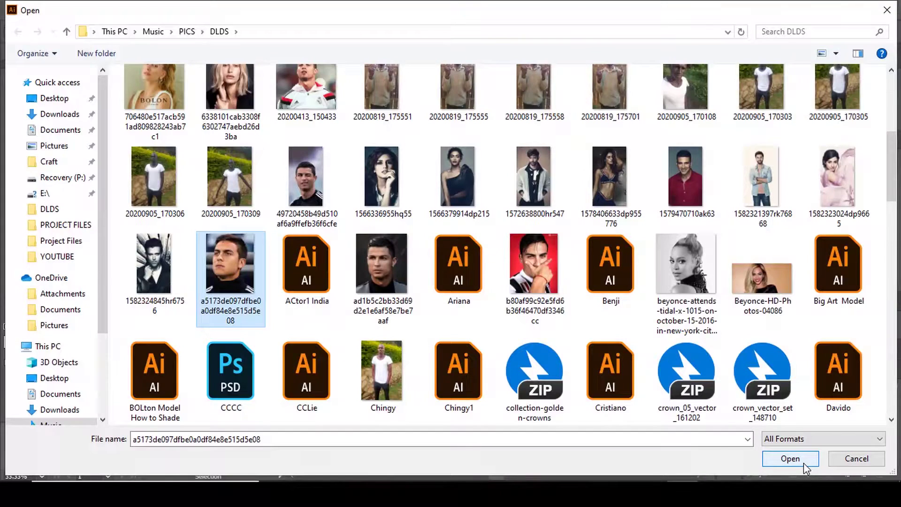
{"action": "left_click", "coordinate": [804, 462]}
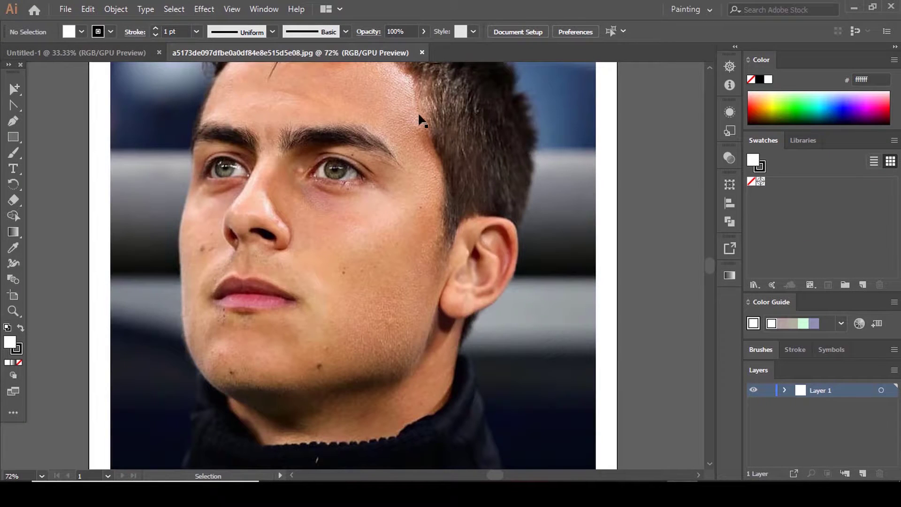
- Lock the photo's layer, Layer 1, and add a new layer above it
{"action": "scroll", "coordinate": [416, 113], "scroll_direction": "up", "scroll_amount": 3}
{"action": "scroll", "coordinate": [433, 137], "scroll_direction": "down", "scroll_amount": 3}
{"action": "scroll", "coordinate": [441, 172], "scroll_direction": "down", "scroll_amount": 1}
{"action": "scroll", "coordinate": [434, 173], "scroll_direction": "up", "scroll_amount": 2}
{"action": "scroll", "coordinate": [434, 179], "scroll_direction": "down", "scroll_amount": 2}
{"action": "scroll", "coordinate": [447, 175], "scroll_direction": "up", "scroll_amount": 1}
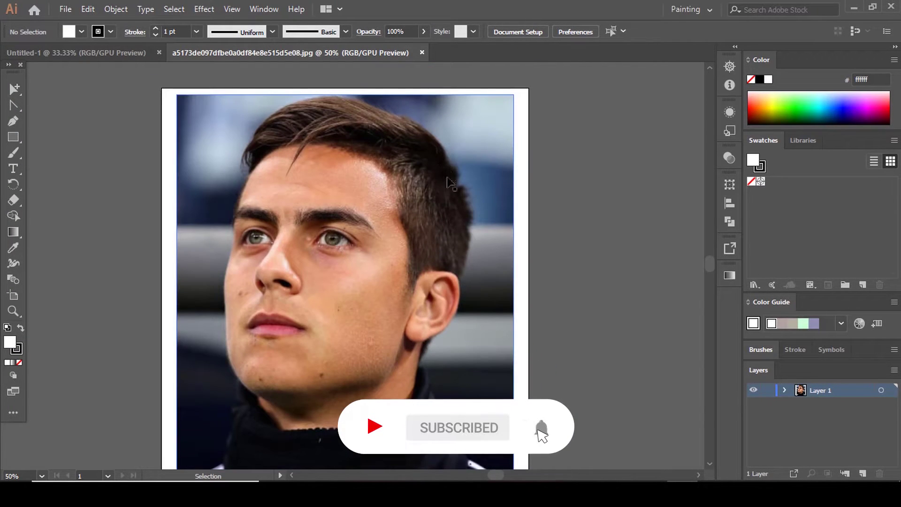
{"action": "scroll", "coordinate": [446, 170], "scroll_direction": "down", "scroll_amount": 1}
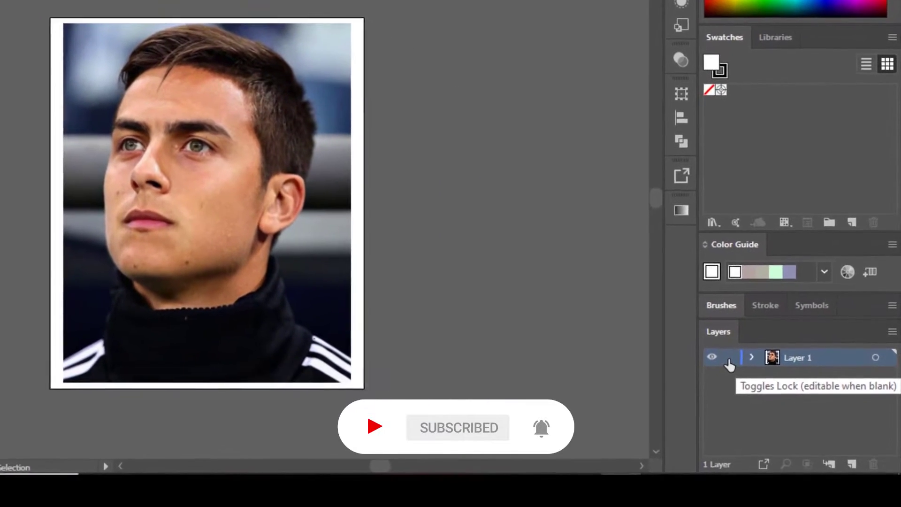
{"action": "left_click", "coordinate": [728, 359]}
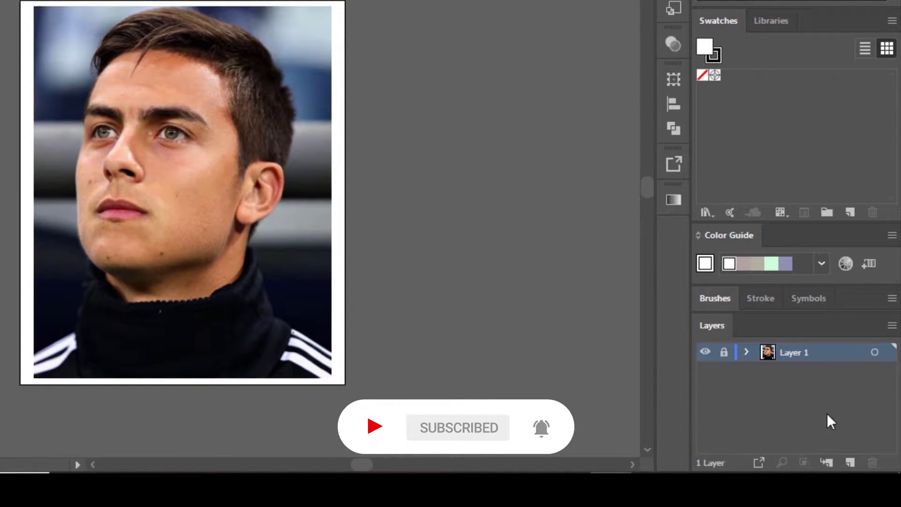
{"action": "left_click", "coordinate": [851, 464]}
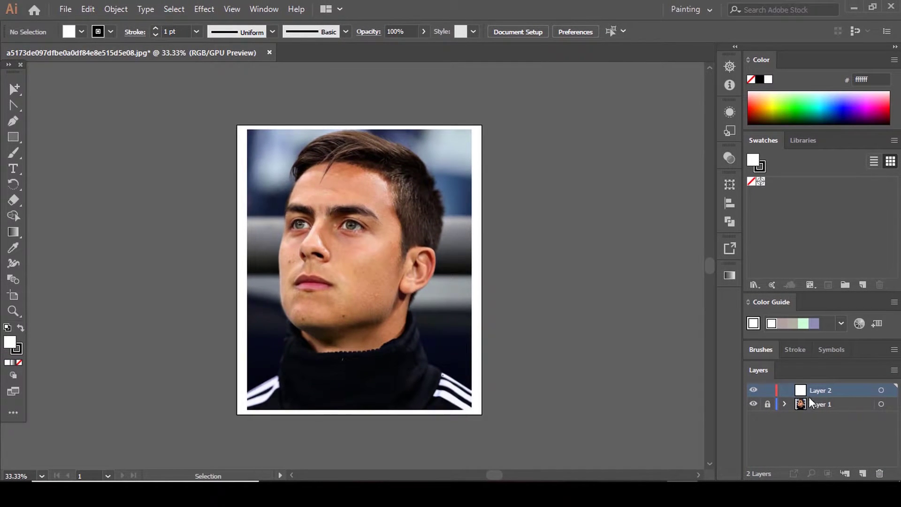
- Draw a long horizontal line above the artboard with the Line Segment tool
{"action": "scroll", "coordinate": [268, 187], "scroll_direction": "up", "scroll_amount": 3}
{"action": "left_click_drag", "start_coordinate": [16, 143], "coordinate": [74, 199]}
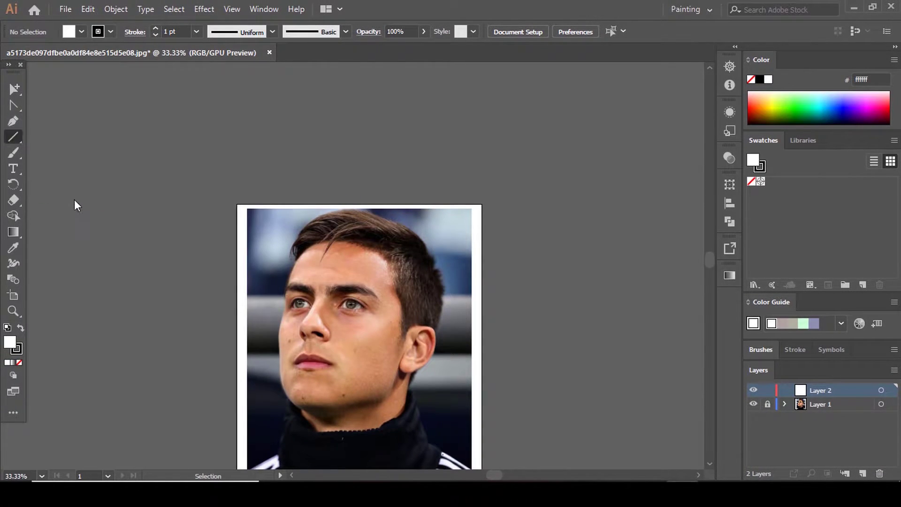
{"action": "scroll", "coordinate": [112, 158], "scroll_direction": "up", "scroll_amount": 1}
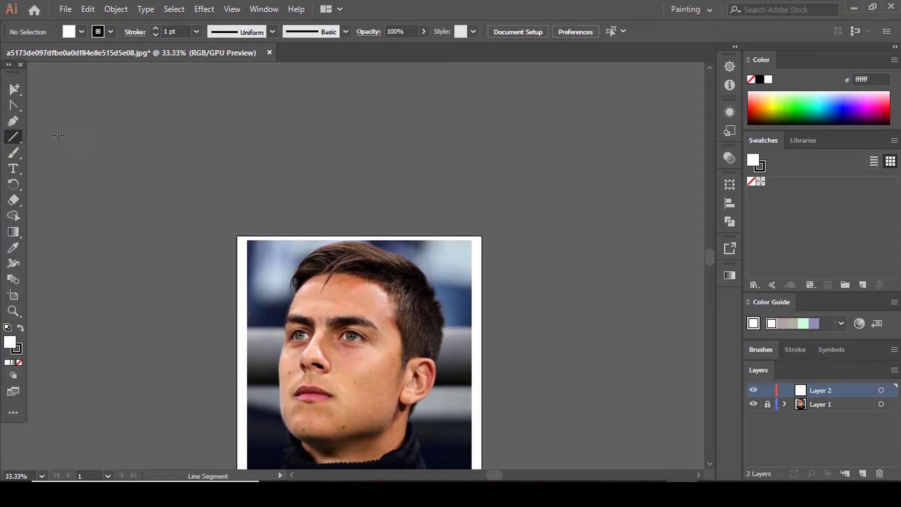
{"action": "left_click_drag", "start_coordinate": [13, 136], "coordinate": [87, 210]}
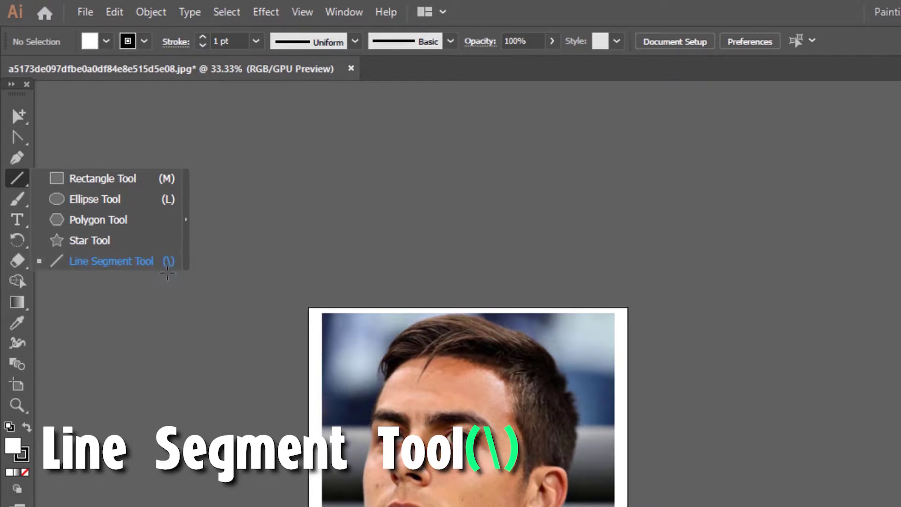
{"action": "left_click", "coordinate": [127, 261]}
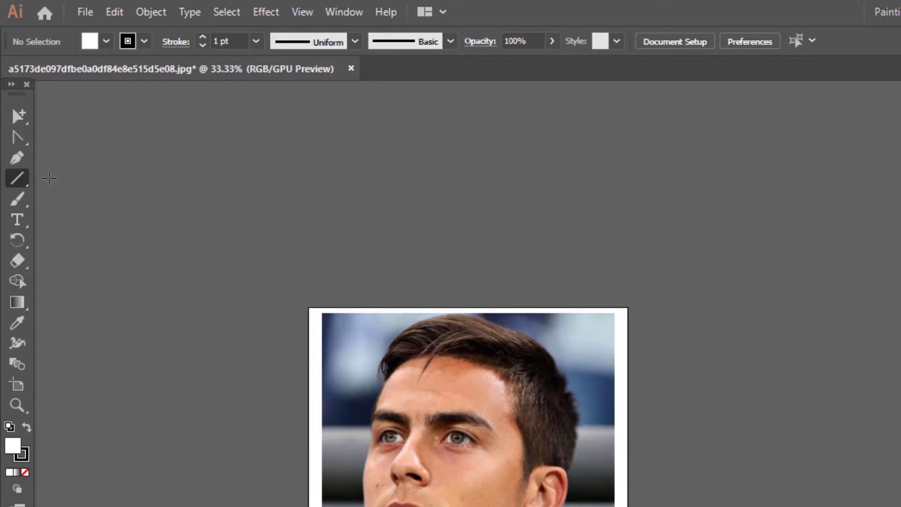
{"action": "mouse_move", "coordinate": [45, 177]}
{"action": "left_mouse_down"}
{"action": "mouse_move", "coordinate": [75, 197]}
{"action": "mouse_move", "coordinate": [493, 191]}
{"action": "left_mouse_up"}
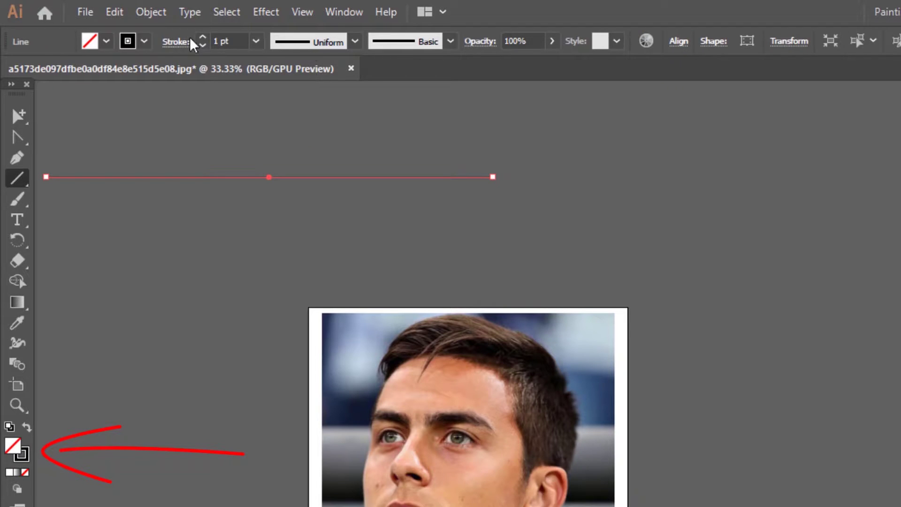
- Set the line's stroke weight to 2 pt and apply the elliptical width profile tapered at both ends
{"action": "left_click", "coordinate": [23, 456]}
{"action": "left_click", "coordinate": [202, 37]}
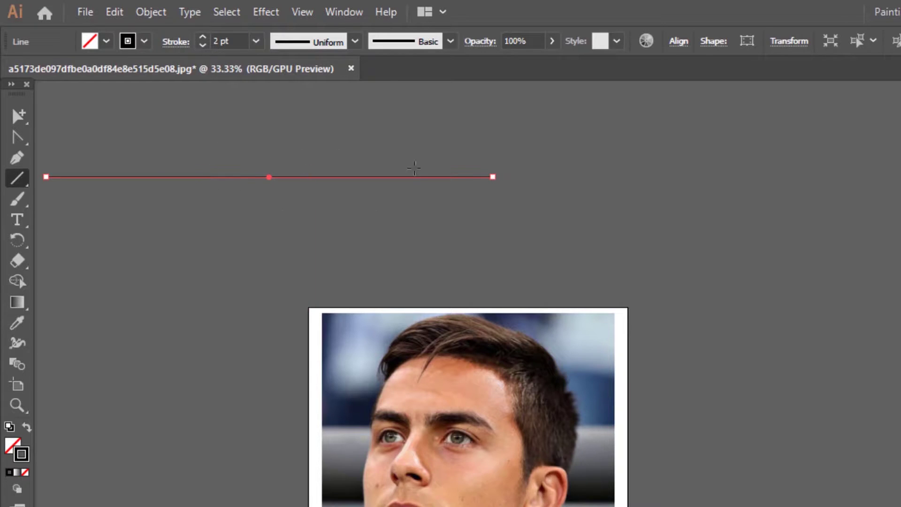
{"action": "left_click", "coordinate": [325, 43]}
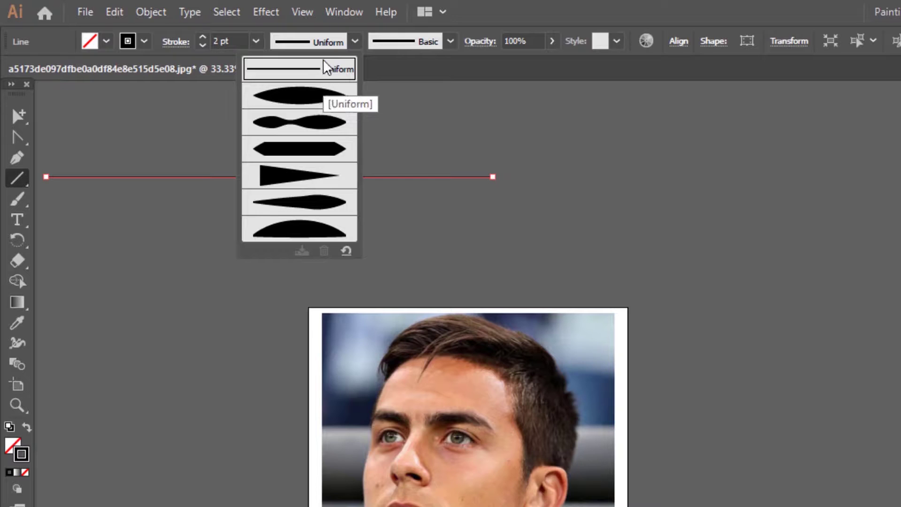
{"action": "left_click", "coordinate": [319, 97]}
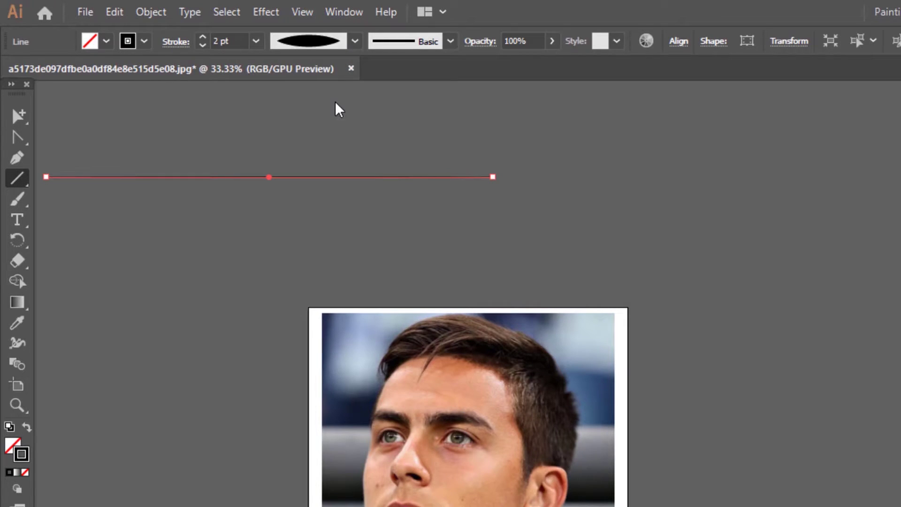
- Make a new art brush from the tapered line, scaled with Stretch to Fit Stroke Length and no colorization
{"action": "left_click", "coordinate": [421, 44]}
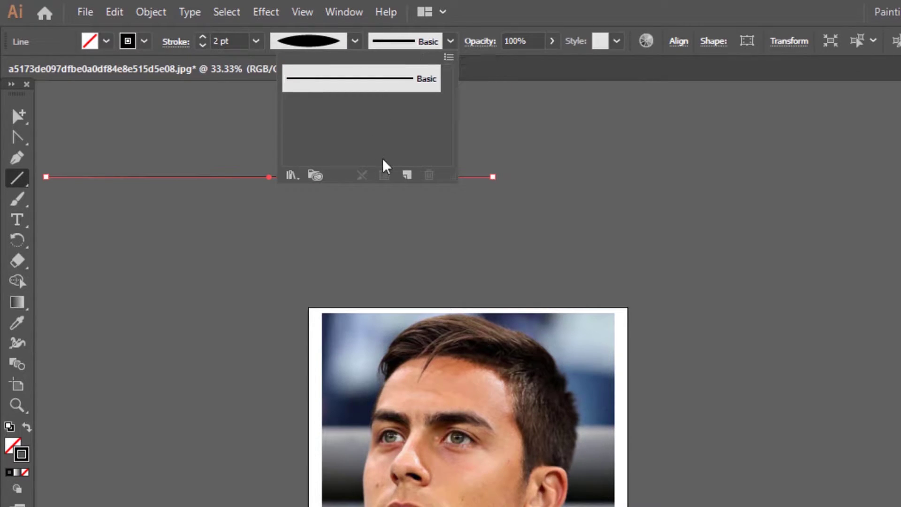
{"action": "left_click", "coordinate": [412, 177]}
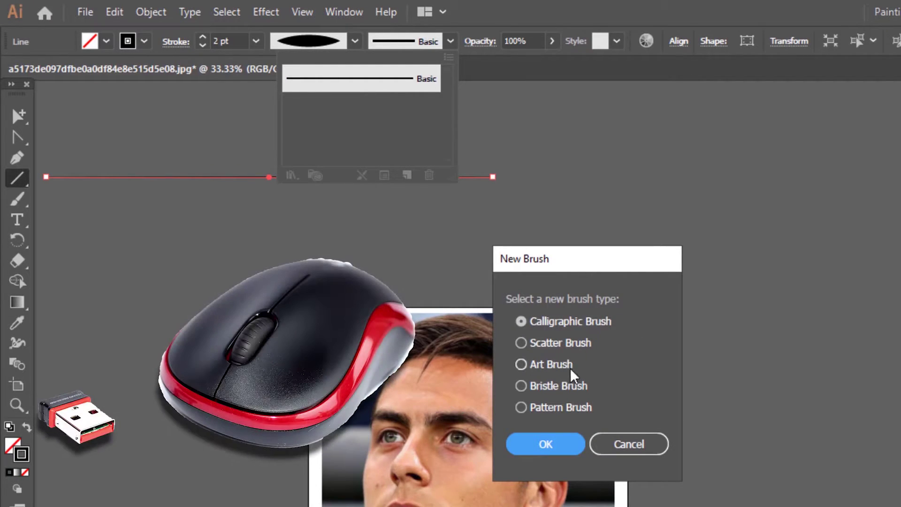
{"action": "left_click", "coordinate": [527, 368]}
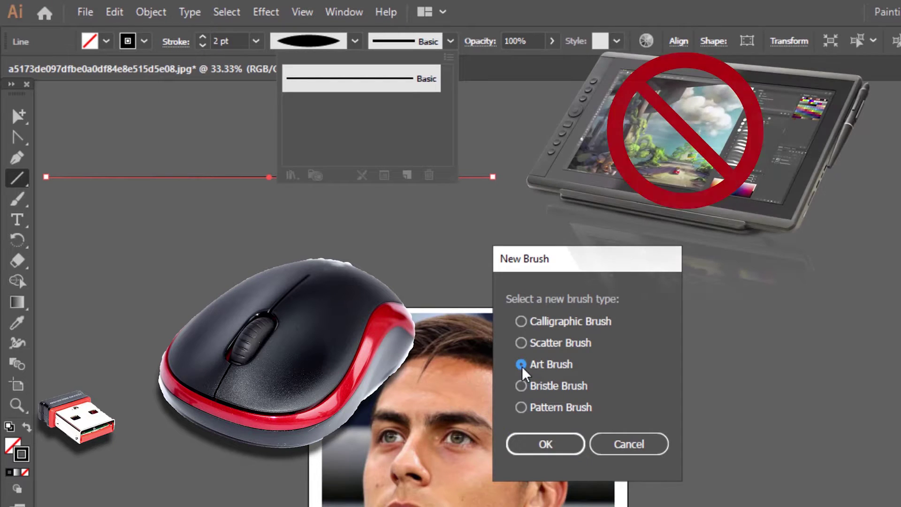
{"action": "left_click", "coordinate": [545, 445]}
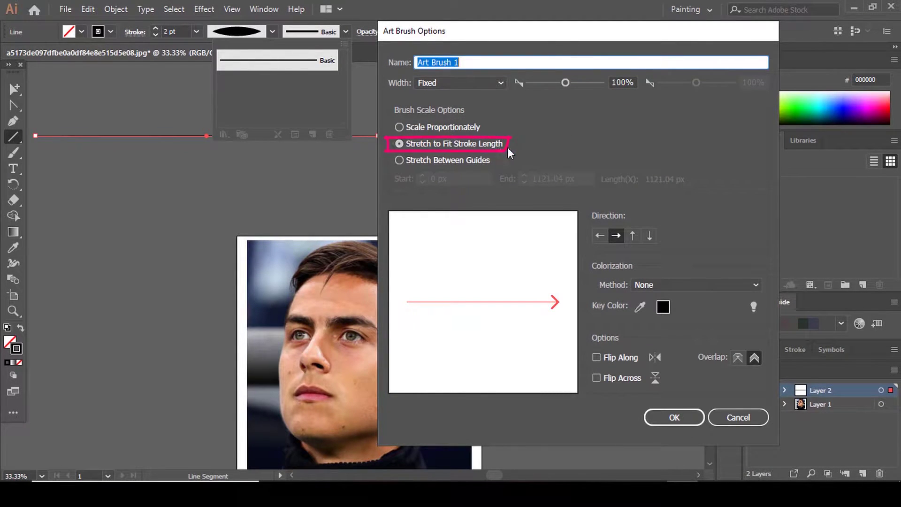
{"action": "left_click", "coordinate": [676, 417]}
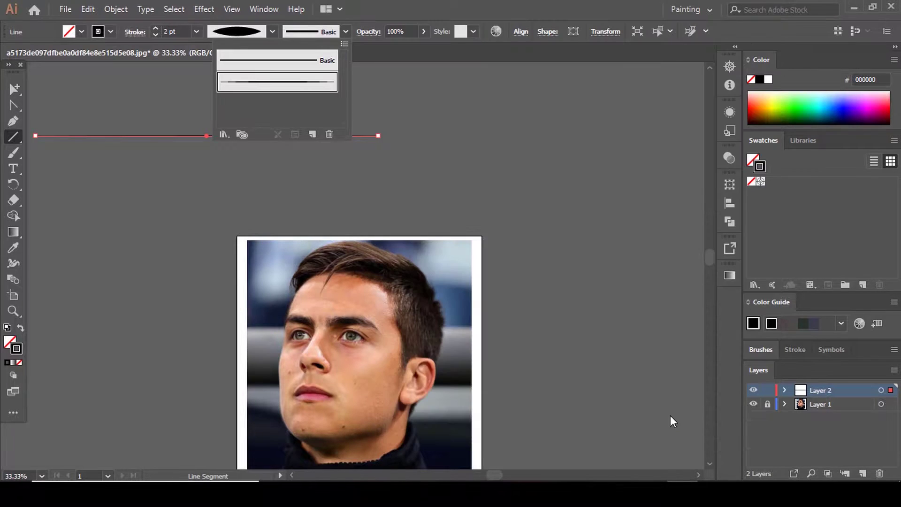
- Paint four short curved test strokes beside the line with the Paintbrush tool
{"action": "left_click", "coordinate": [18, 156]}
{"action": "left_click", "coordinate": [18, 156]}
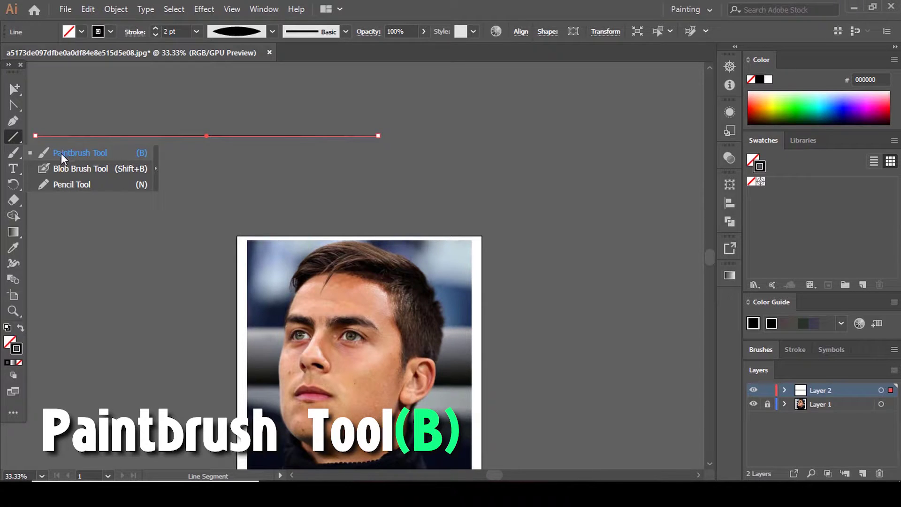
{"action": "left_click", "coordinate": [61, 153]}
{"action": "left_click_drag", "start_coordinate": [427, 122], "coordinate": [470, 142]}
{"action": "left_click_drag", "start_coordinate": [465, 113], "coordinate": [554, 139]}
{"action": "left_click_drag", "start_coordinate": [518, 111], "coordinate": [587, 141]}
{"action": "left_click_drag", "start_coordinate": [562, 116], "coordinate": [641, 135]}
{"action": "scroll", "coordinate": [463, 167], "scroll_direction": "down", "scroll_amount": 1}
{"action": "scroll", "coordinate": [463, 167], "scroll_direction": "up", "scroll_amount": 3}
{"action": "scroll", "coordinate": [474, 174], "scroll_direction": "down", "scroll_amount": 1}
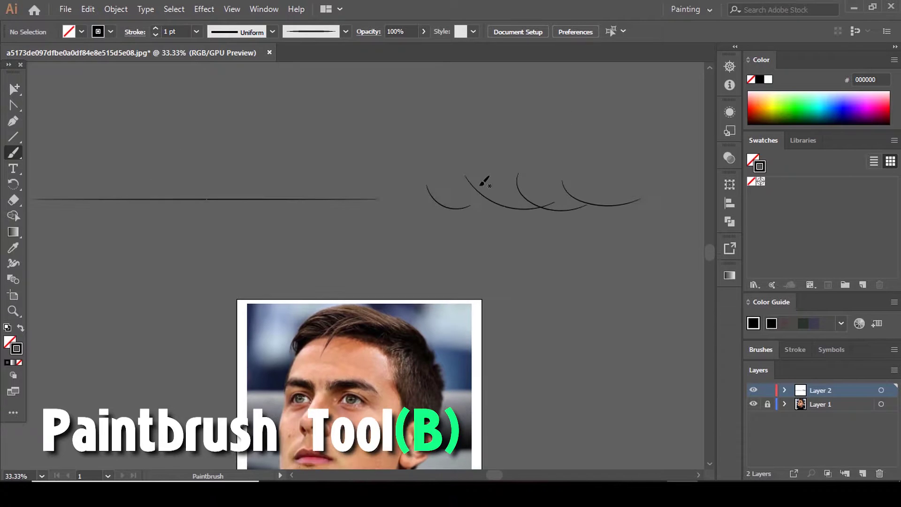
- Delete the horizontal line together with the curved test strokes above the artboard
{"action": "key", "text": "v"}
{"action": "left_click_drag", "start_coordinate": [364, 177], "coordinate": [573, 235]}
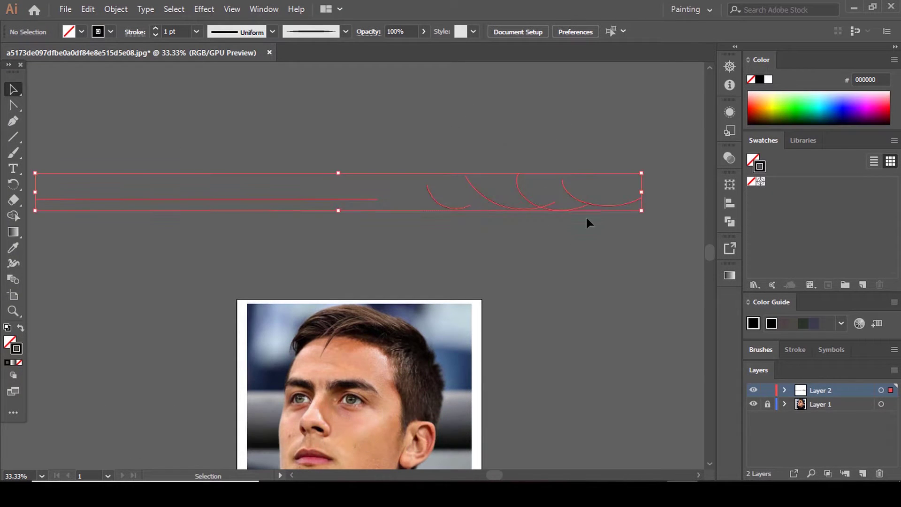
{"action": "scroll", "coordinate": [585, 215], "scroll_direction": "down", "scroll_amount": 3}
{"action": "key", "text": "Delete"}
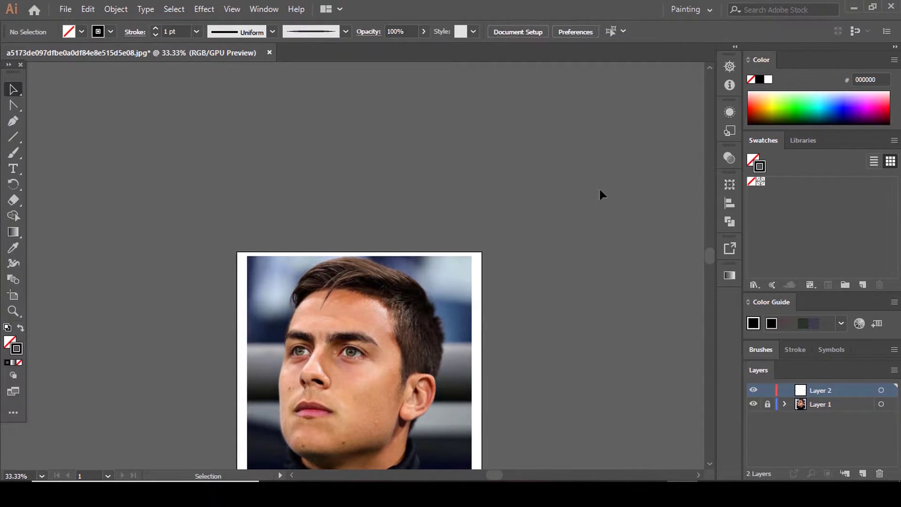
- Activate the Paintbrush tool and accept its options with Edit Selected Paths enabled within 12 pixels and fidelity towards Smooth
{"action": "scroll", "coordinate": [599, 187], "scroll_direction": "up", "scroll_amount": 4}
{"action": "key", "text": "b"}
{"action": "scroll", "coordinate": [598, 187], "scroll_direction": "down", "scroll_amount": 4}
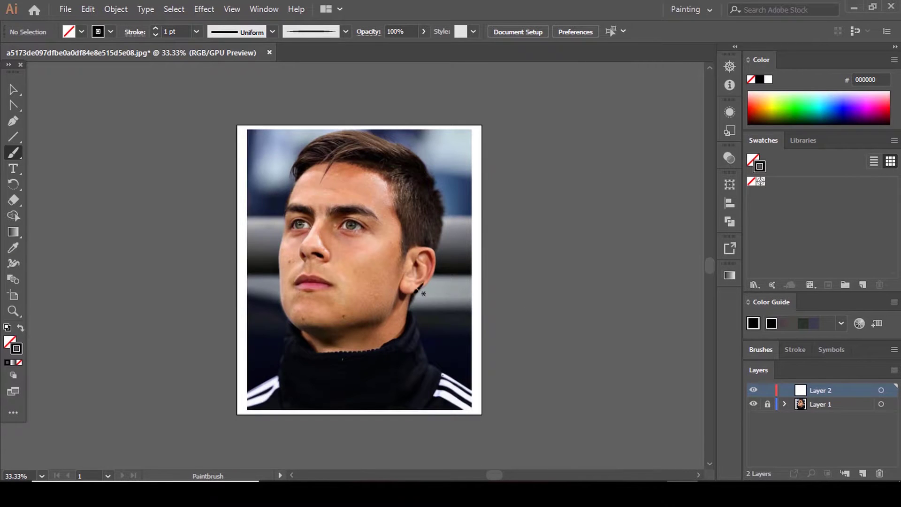
{"action": "scroll", "coordinate": [361, 225], "scroll_direction": "up", "scroll_amount": 6}
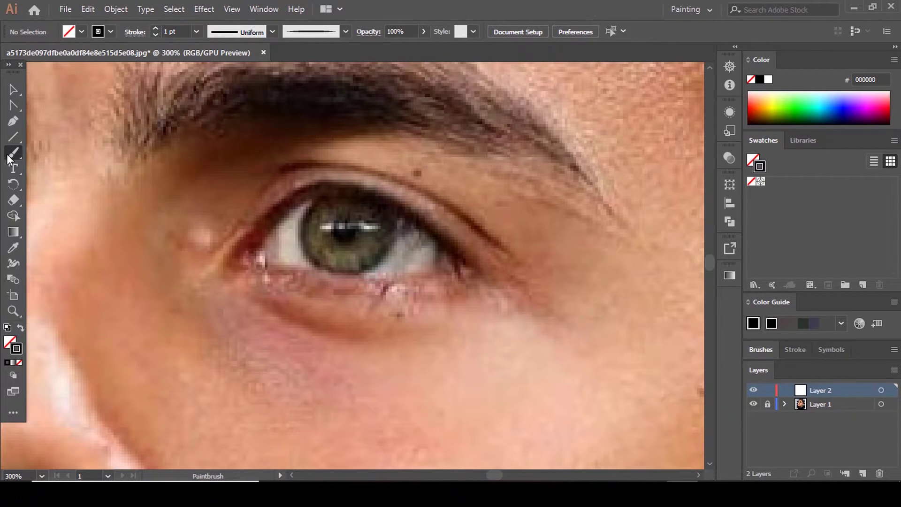
{"action": "double_click", "coordinate": [13, 153]}
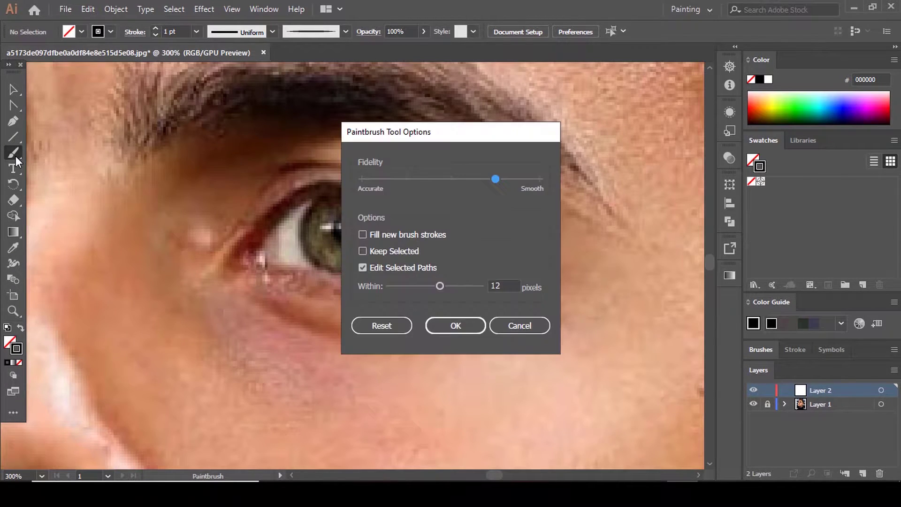
{"action": "left_click", "coordinate": [469, 330]}
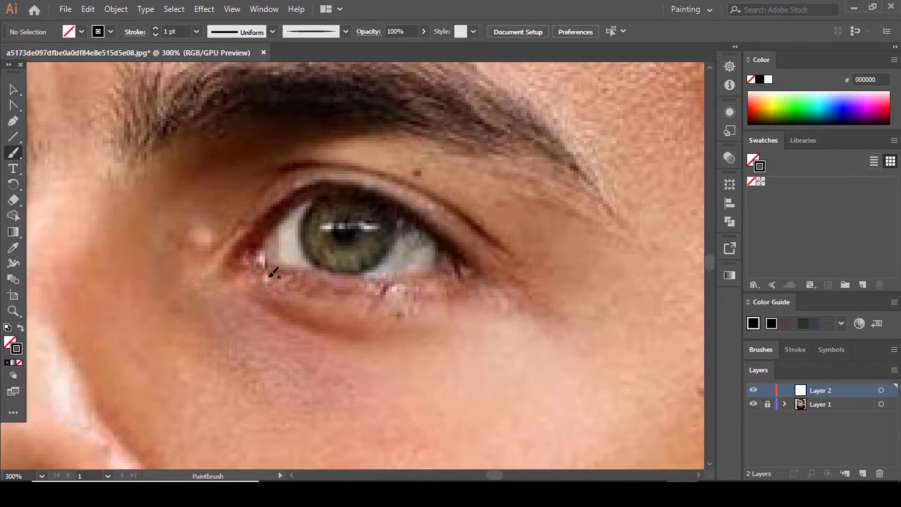
- Trace the outline of the eye beneath the thick eyebrow, along both lids, with the tapered art brush at 1 pt
{"action": "scroll", "coordinate": [445, 237], "scroll_direction": "down", "scroll_amount": 3}
{"action": "scroll", "coordinate": [417, 235], "scroll_direction": "up", "scroll_amount": 4}
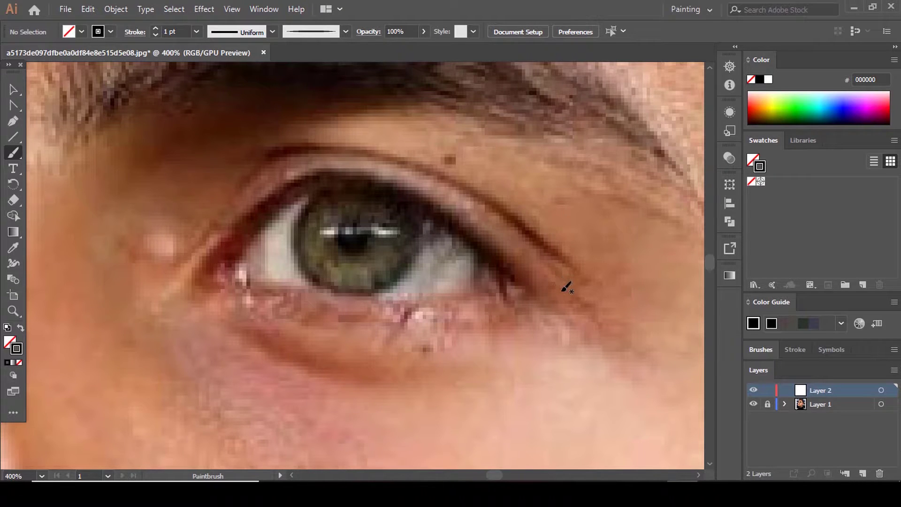
{"action": "scroll", "coordinate": [450, 256], "scroll_direction": "down", "scroll_amount": 6}
{"action": "scroll", "coordinate": [460, 248], "scroll_direction": "up", "scroll_amount": 6}
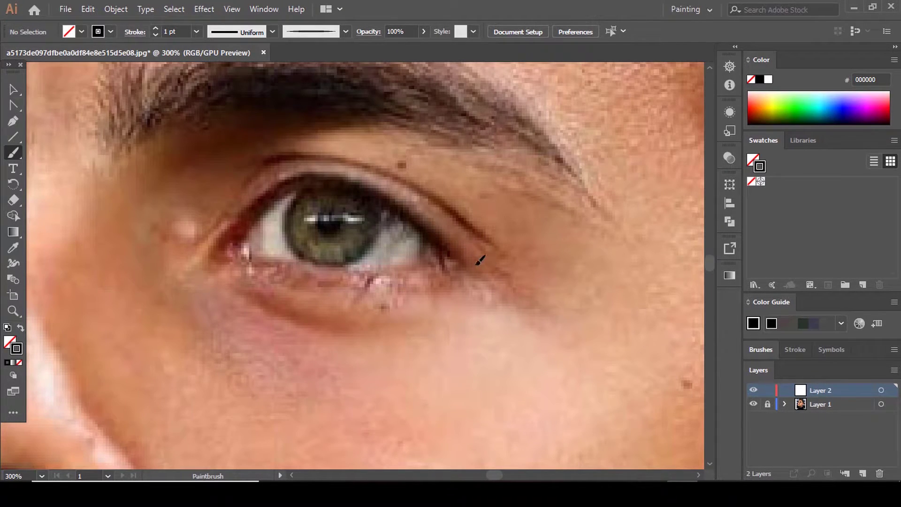
{"action": "mouse_move", "coordinate": [450, 255]}
{"action": "left_mouse_down"}
{"action": "mouse_move", "coordinate": [383, 204]}
{"action": "mouse_move", "coordinate": [335, 182]}
{"action": "mouse_move", "coordinate": [308, 179]}
{"action": "mouse_move", "coordinate": [262, 210]}
{"action": "left_mouse_up"}
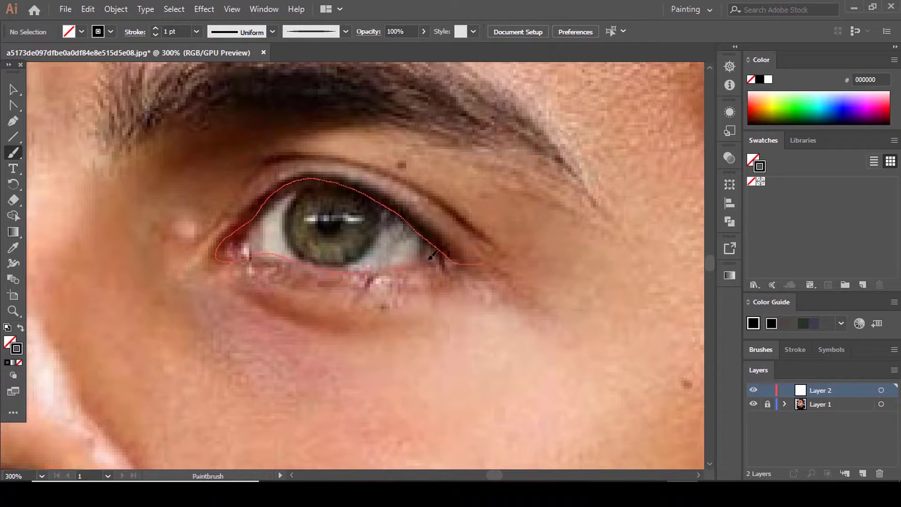
{"action": "left_click_drag", "start_coordinate": [457, 239], "coordinate": [462, 242]}
{"action": "scroll", "coordinate": [451, 254], "scroll_direction": "down", "scroll_amount": 5}
{"action": "scroll", "coordinate": [338, 226], "scroll_direction": "up", "scroll_amount": 8}
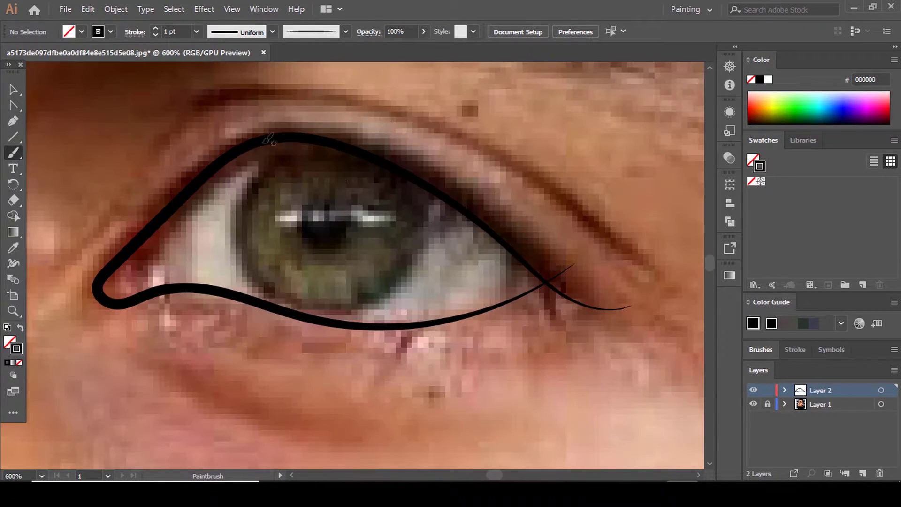
- Adjust the anchor points along the upper lid of the traced nearer eye with the Direct Selection tool
{"action": "left_click_drag", "start_coordinate": [16, 105], "coordinate": [77, 141]}
{"action": "left_click", "coordinate": [276, 139]}
{"action": "left_click_drag", "start_coordinate": [253, 145], "coordinate": [254, 150]}
{"action": "left_click_drag", "start_coordinate": [372, 162], "coordinate": [427, 175]}
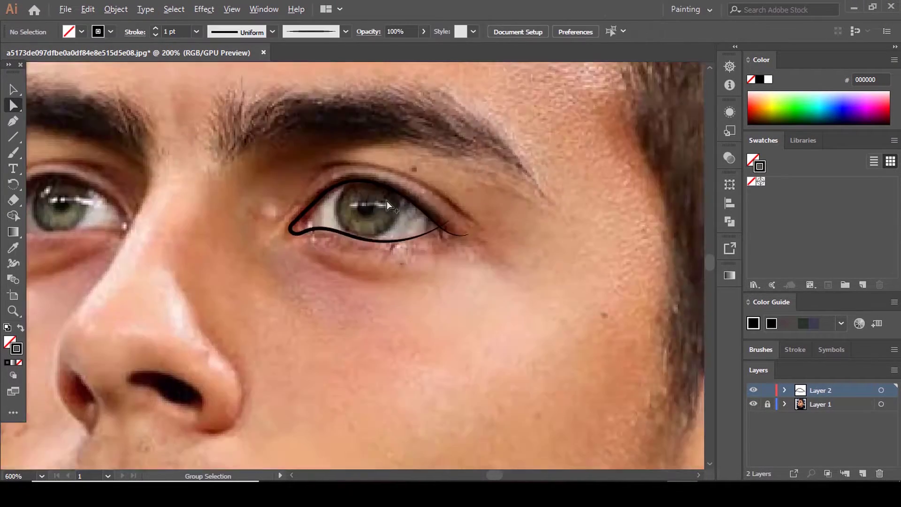
- Select the nearer eye's outline and set its stroke weight to 0.5 pt
{"action": "scroll", "coordinate": [387, 201], "scroll_direction": "up", "scroll_amount": 3}
{"action": "scroll", "coordinate": [290, 216], "scroll_direction": "up", "scroll_amount": 1}
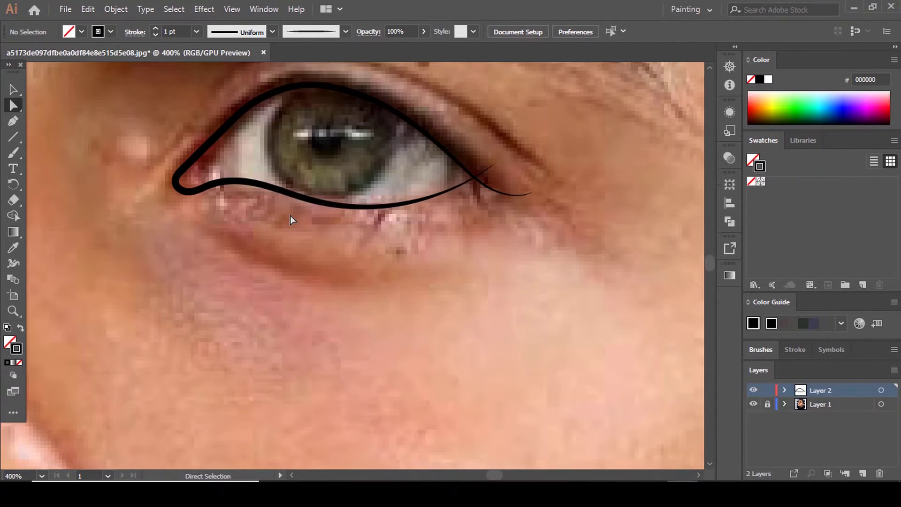
{"action": "scroll", "coordinate": [290, 216], "scroll_direction": "up", "scroll_amount": 2}
{"action": "left_click_drag", "start_coordinate": [238, 140], "coordinate": [358, 245]}
{"action": "scroll", "coordinate": [339, 182], "scroll_direction": "down", "scroll_amount": 2}
{"action": "left_click", "coordinate": [196, 31]}
{"action": "left_click", "coordinate": [211, 80]}
{"action": "left_click", "coordinate": [358, 256]}
- Paint the crease below the nearer eye and the eyelid fold above it with the Paintbrush at 0.5 pt
{"action": "scroll", "coordinate": [358, 255], "scroll_direction": "up", "scroll_amount": 3}
{"action": "key", "text": "b"}
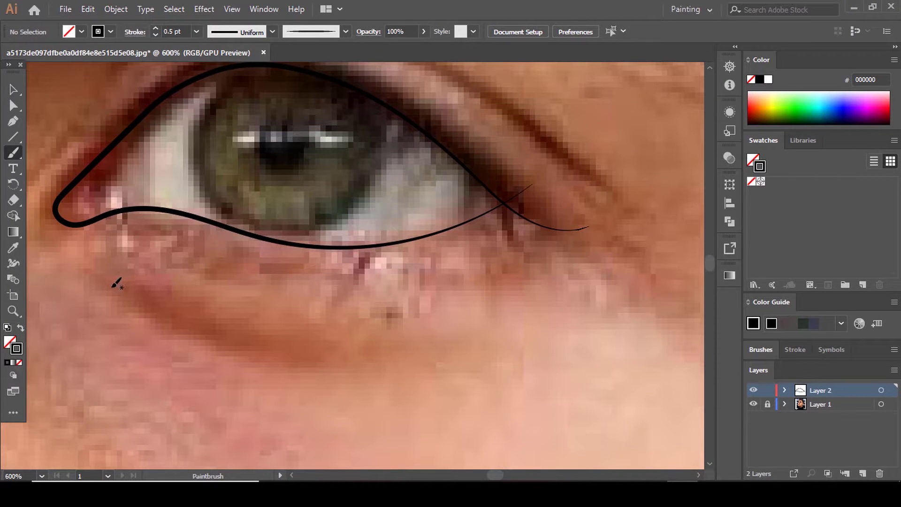
{"action": "left_click_drag", "start_coordinate": [431, 343], "coordinate": [446, 346]}
{"action": "scroll", "coordinate": [478, 295], "scroll_direction": "up", "scroll_amount": 3}
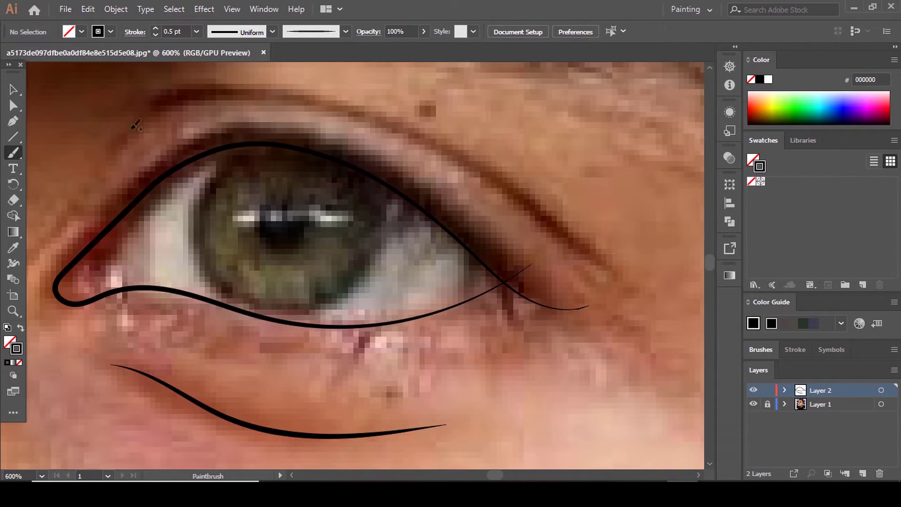
{"action": "mouse_move", "coordinate": [139, 121]}
{"action": "left_mouse_down"}
{"action": "mouse_move", "coordinate": [168, 98]}
{"action": "mouse_move", "coordinate": [245, 86]}
{"action": "left_mouse_up"}
{"action": "left_click_drag", "start_coordinate": [502, 179], "coordinate": [605, 254]}
{"action": "scroll", "coordinate": [554, 221], "scroll_direction": "down", "scroll_amount": 4}
- Lower the anchor points on the inner part of the nearer eye's upper lid line to refine its curve
{"action": "scroll", "coordinate": [553, 224], "scroll_direction": "up", "scroll_amount": 3}
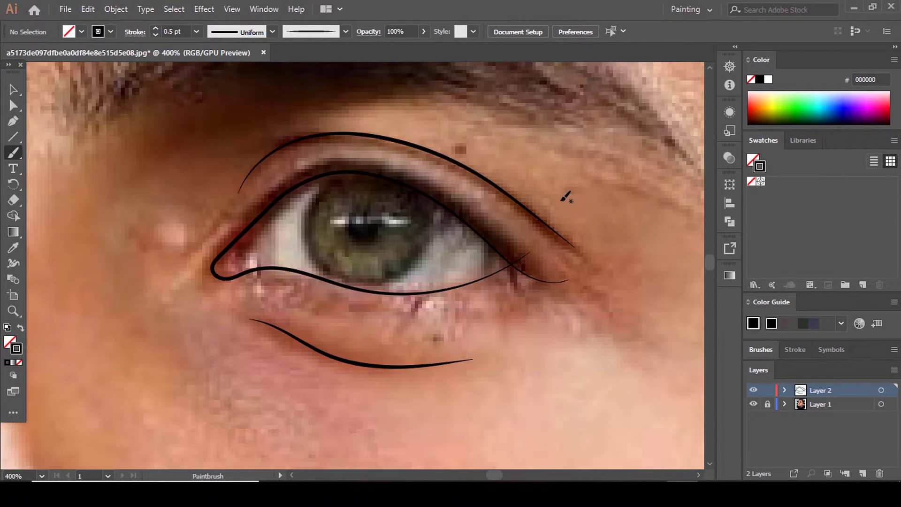
{"action": "scroll", "coordinate": [541, 193], "scroll_direction": "down", "scroll_amount": 3}
{"action": "scroll", "coordinate": [541, 193], "scroll_direction": "up", "scroll_amount": 3}
{"action": "scroll", "coordinate": [357, 266], "scroll_direction": "up", "scroll_amount": 1}
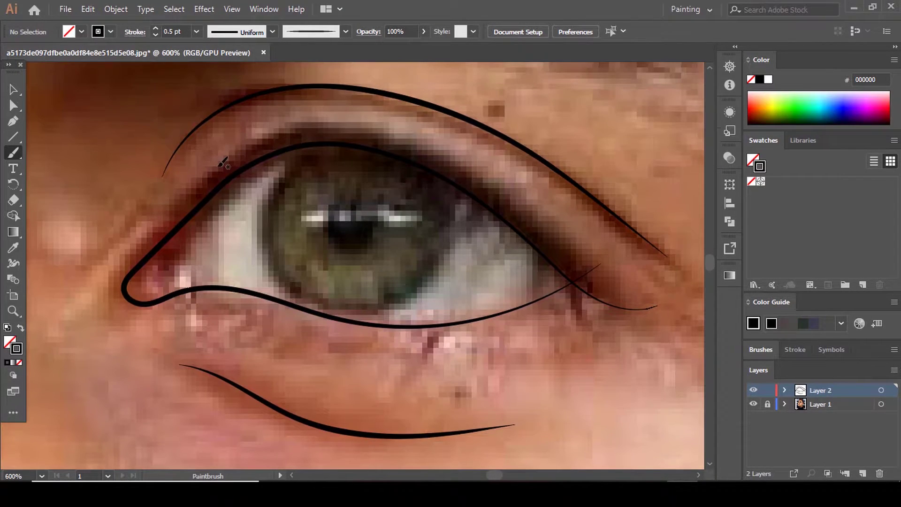
{"action": "key", "text": "a"}
{"action": "left_click", "coordinate": [233, 181]}
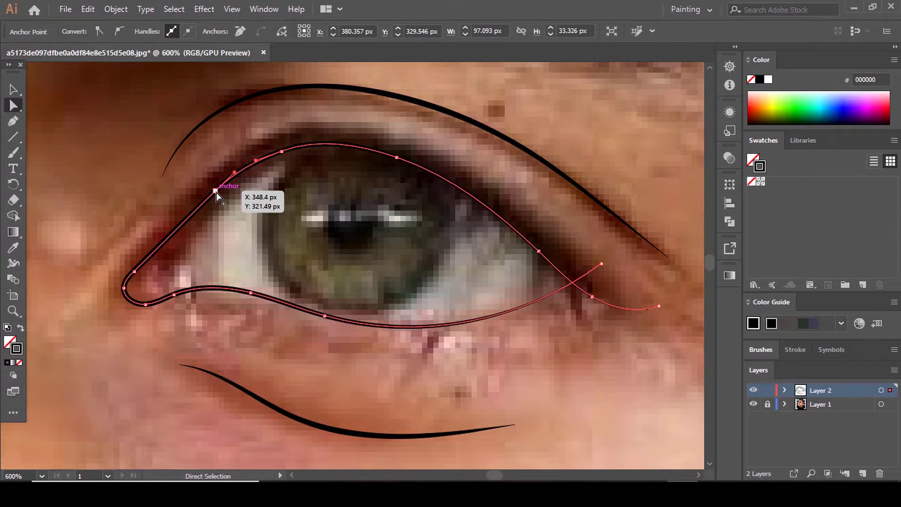
{"action": "left_click", "coordinate": [295, 167]}
{"action": "left_click_drag", "start_coordinate": [283, 153], "coordinate": [285, 157]}
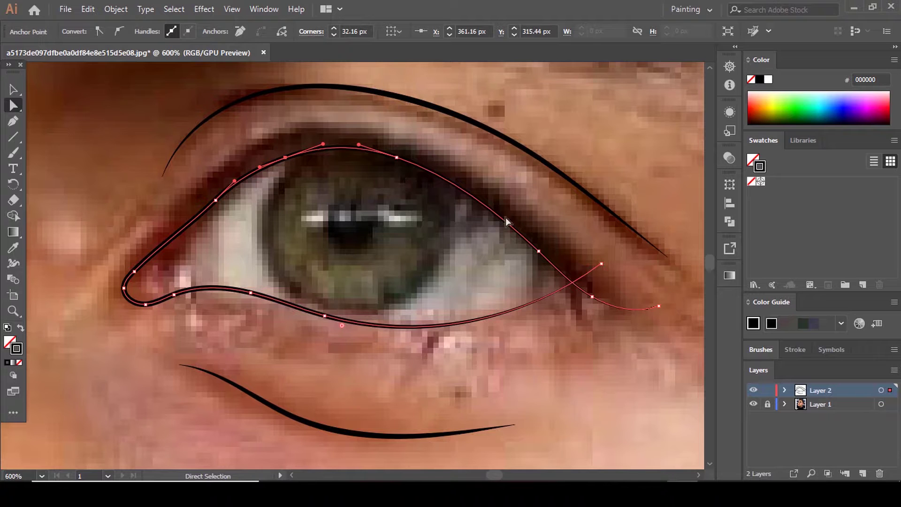
{"action": "left_click", "coordinate": [422, 221]}
- Paint the round iris outline of the nearer eye with the Paintbrush, starting and ending at the upper lid line
{"action": "key", "text": "ctrl+1"}
{"action": "scroll", "coordinate": [428, 218], "scroll_direction": "up", "scroll_amount": 4}
{"action": "scroll", "coordinate": [427, 219], "scroll_direction": "up", "scroll_amount": 2}
{"action": "key", "text": "b"}
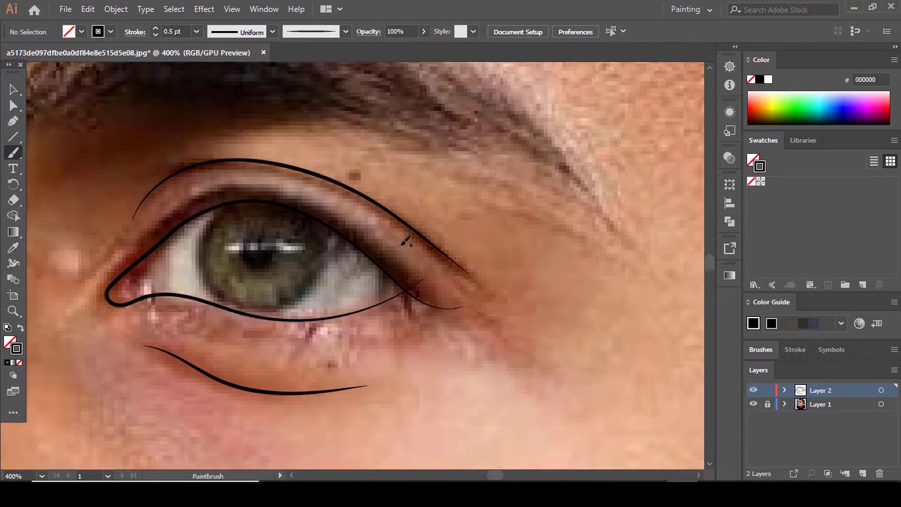
{"action": "scroll", "coordinate": [391, 193], "scroll_direction": "down", "scroll_amount": 3}
{"action": "scroll", "coordinate": [394, 199], "scroll_direction": "up", "scroll_amount": 3}
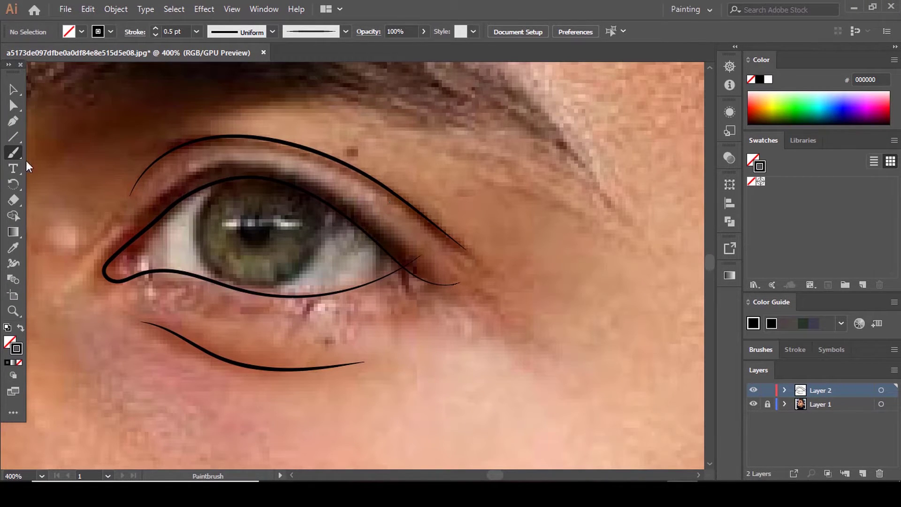
{"action": "scroll", "coordinate": [284, 204], "scroll_direction": "up", "scroll_amount": 2}
{"action": "mouse_move", "coordinate": [325, 186]}
{"action": "left_mouse_down"}
{"action": "mouse_move", "coordinate": [343, 217]}
{"action": "mouse_move", "coordinate": [346, 262]}
{"action": "left_mouse_up"}
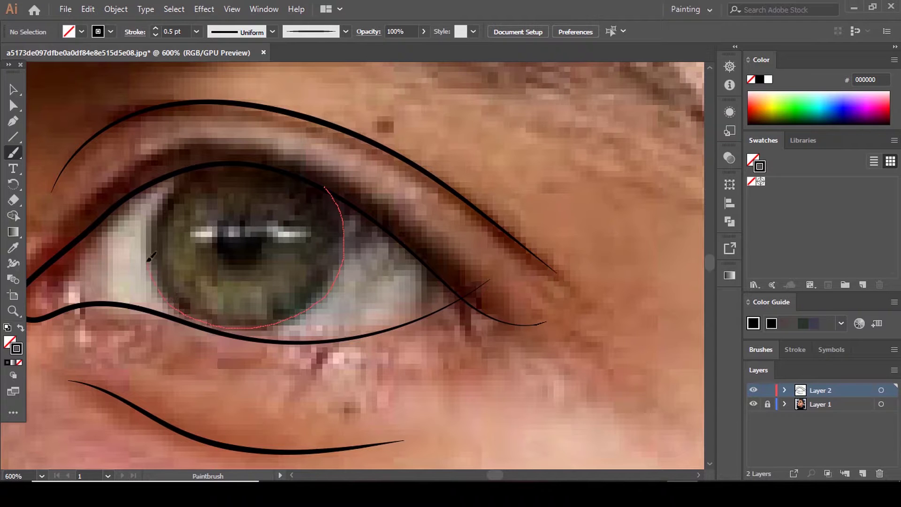
{"action": "left_click_drag", "start_coordinate": [193, 164], "coordinate": [215, 156]}
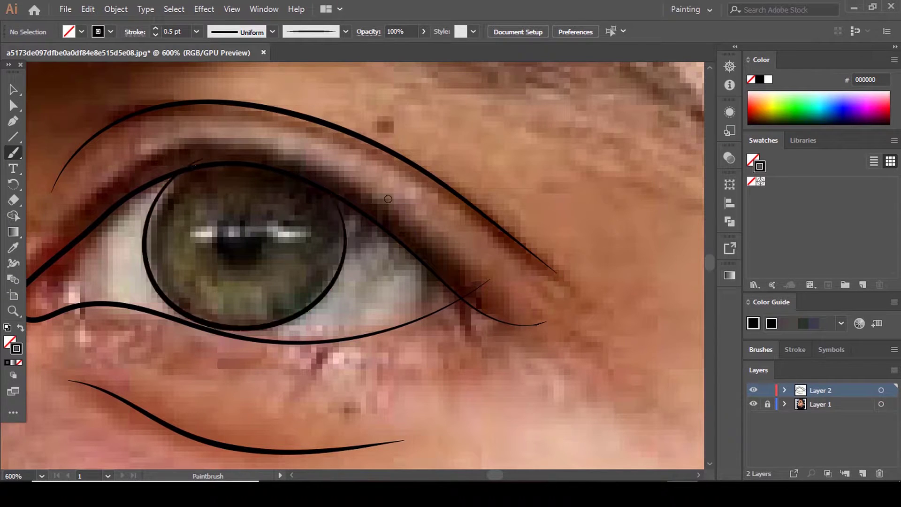
- Hide the photo on Layer 1 to inspect the eye line art alone, and show the photo again
{"action": "scroll", "coordinate": [407, 194], "scroll_direction": "down", "scroll_amount": 5}
{"action": "scroll", "coordinate": [373, 211], "scroll_direction": "up", "scroll_amount": 5}
{"action": "scroll", "coordinate": [424, 239], "scroll_direction": "down", "scroll_amount": 4}
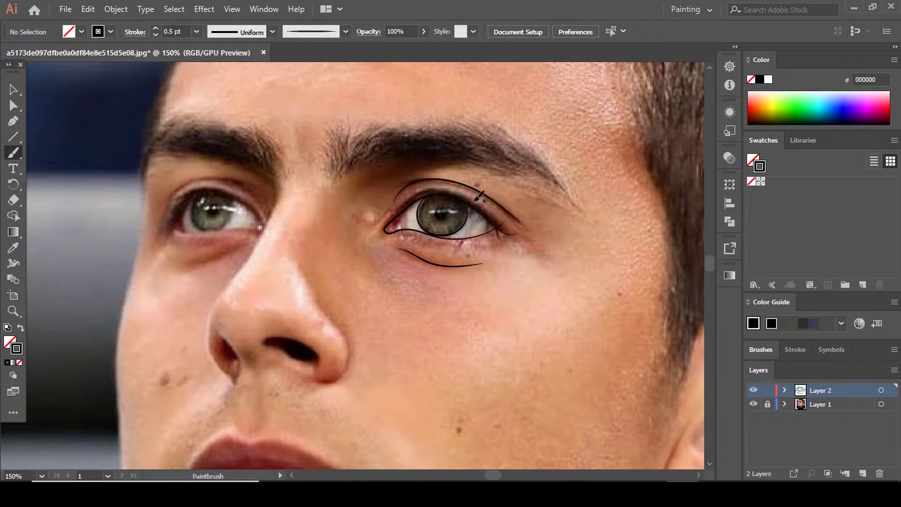
{"action": "left_click", "coordinate": [754, 404]}
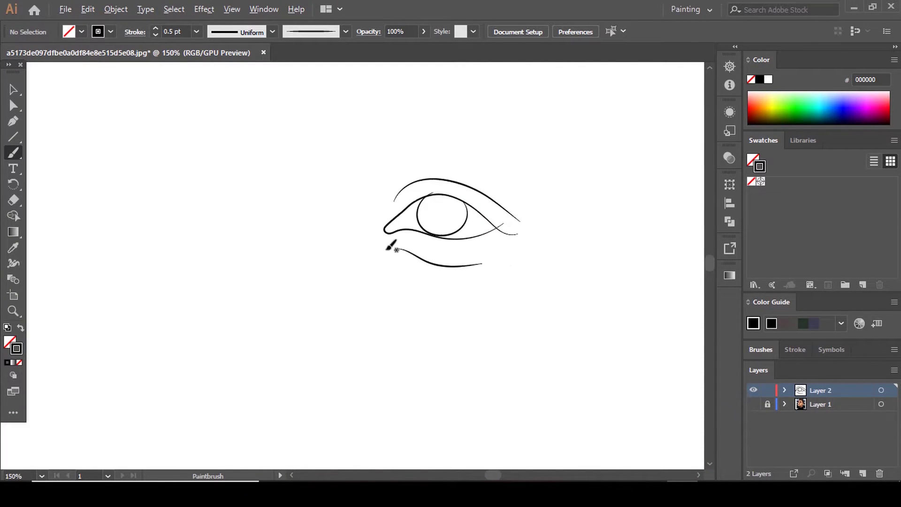
{"action": "scroll", "coordinate": [386, 250], "scroll_direction": "down", "scroll_amount": 4}
{"action": "scroll", "coordinate": [399, 248], "scroll_direction": "up", "scroll_amount": 5}
{"action": "left_click", "coordinate": [753, 405]}
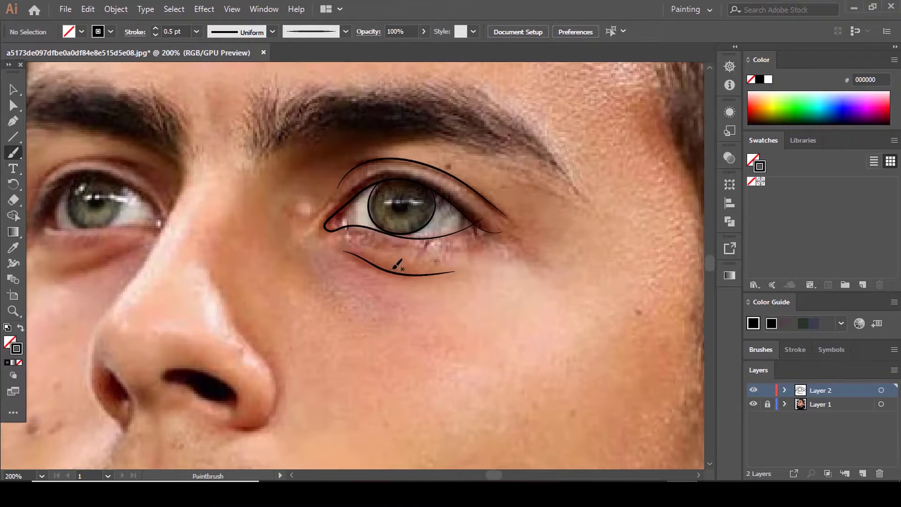
- Reshape the inner end of the nearer eye's upper eyelid fold by adjusting its anchor with the Direct Selection tool
{"action": "key", "text": "ctrl+plus"}
{"action": "key", "text": "ctrl+plus"}
{"action": "key", "text": "ctrl+plus"}
{"action": "key", "text": "a"}
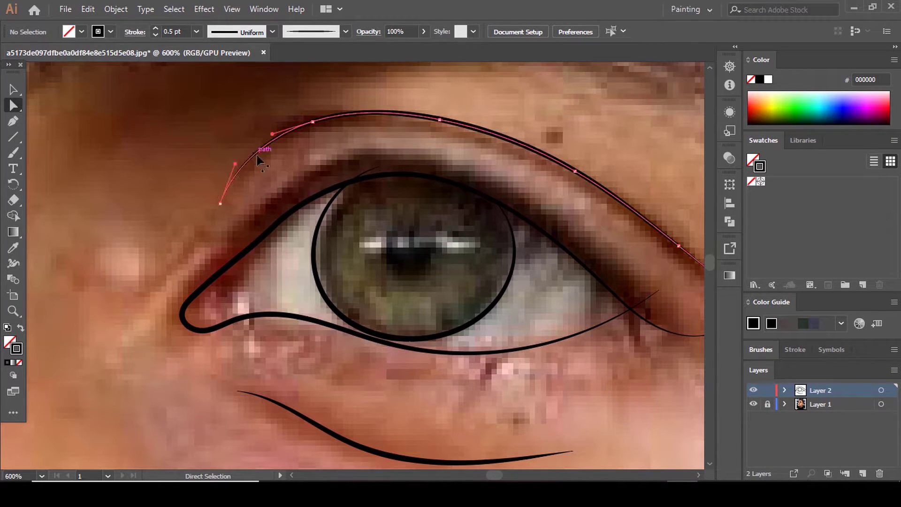
{"action": "left_click", "coordinate": [310, 123]}
{"action": "left_click_drag", "start_coordinate": [311, 123], "coordinate": [240, 170]}
{"action": "scroll", "coordinate": [338, 173], "scroll_direction": "down", "scroll_amount": 3}
{"action": "left_click", "coordinate": [440, 271]}
- Trace the outline of the farther eye in one Paintbrush stroke along the upper lid, inner corner and lower lid
{"action": "scroll", "coordinate": [455, 220], "scroll_direction": "down", "scroll_amount": 3}
{"action": "scroll", "coordinate": [305, 238], "scroll_direction": "up", "scroll_amount": 3}
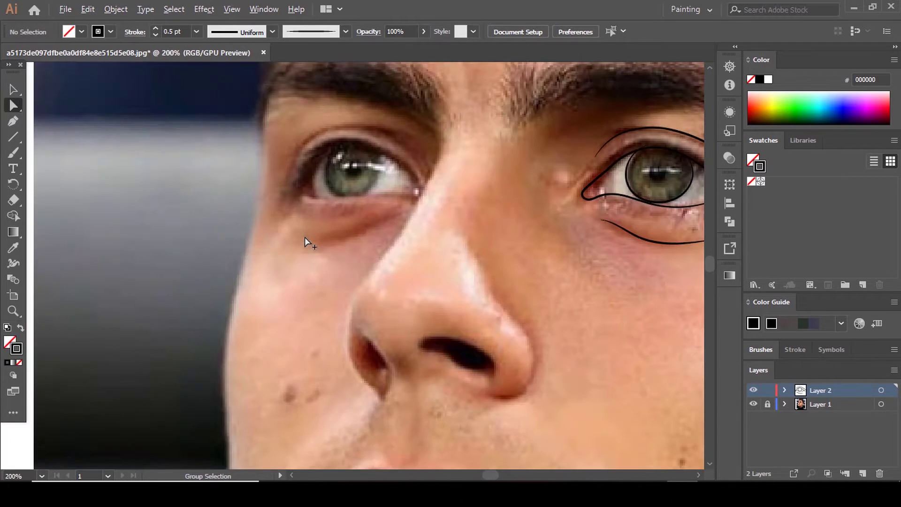
{"action": "scroll", "coordinate": [309, 202], "scroll_direction": "down", "scroll_amount": 1}
{"action": "scroll", "coordinate": [318, 187], "scroll_direction": "up", "scroll_amount": 2}
{"action": "key", "text": "b"}
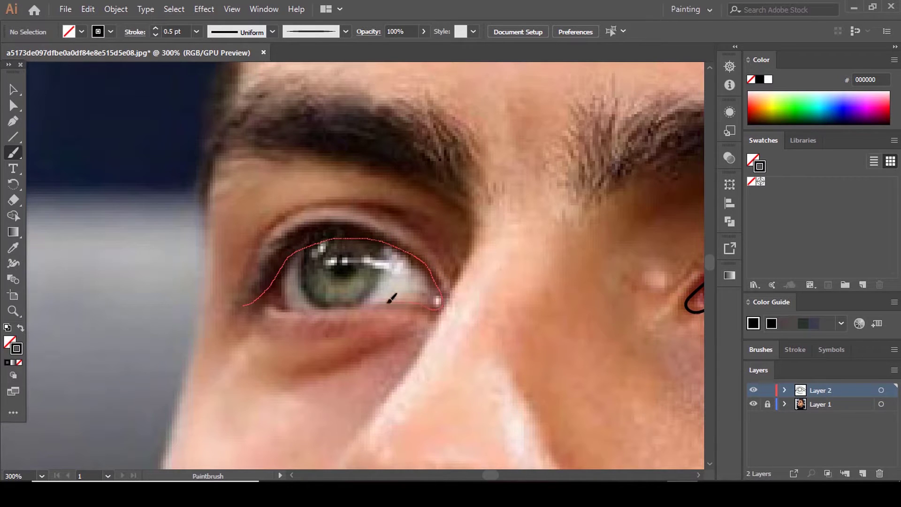
{"action": "left_click_drag", "start_coordinate": [278, 275], "coordinate": [280, 278]}
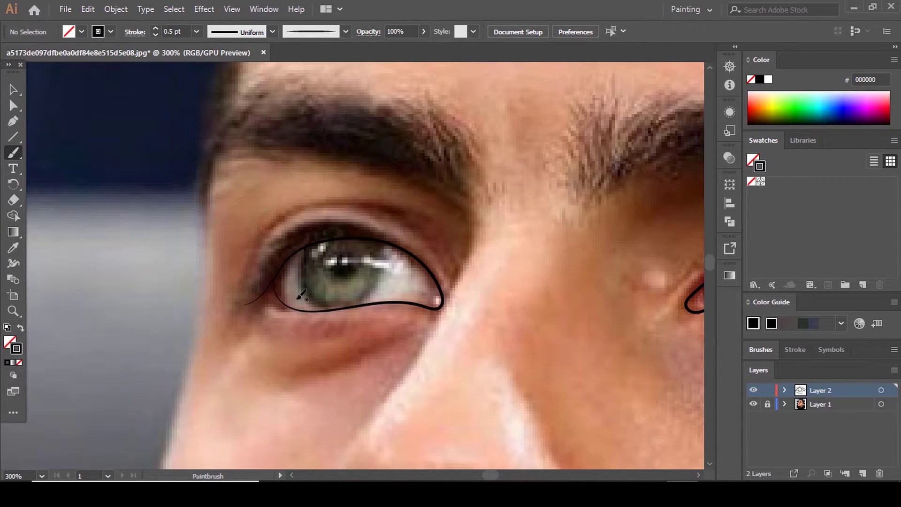
- Refine the farther eye's upper lid curve near the inner corner by adjusting its anchors and handles with the Direct Selection tool
{"action": "scroll", "coordinate": [406, 303], "scroll_direction": "up", "scroll_amount": 2}
{"action": "key", "text": "a"}
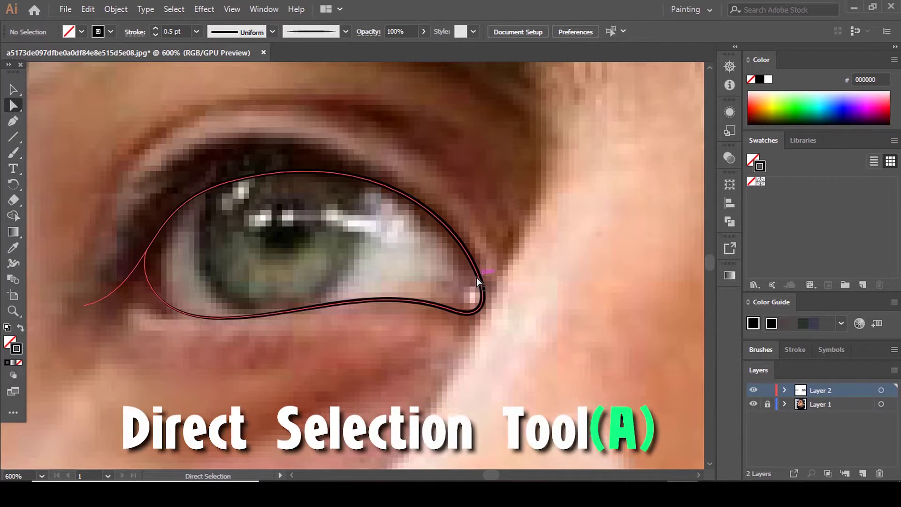
{"action": "left_click", "coordinate": [480, 282]}
{"action": "left_click", "coordinate": [480, 282]}
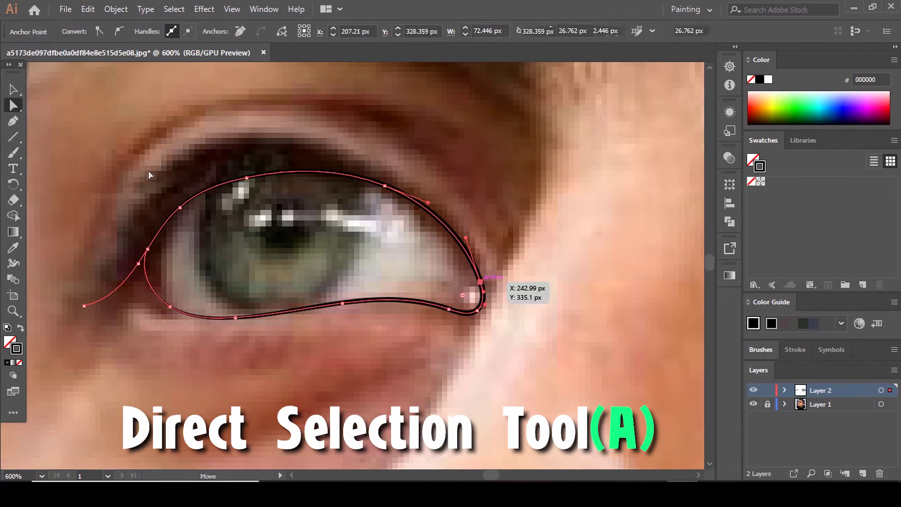
{"action": "right_click", "coordinate": [13, 105]}
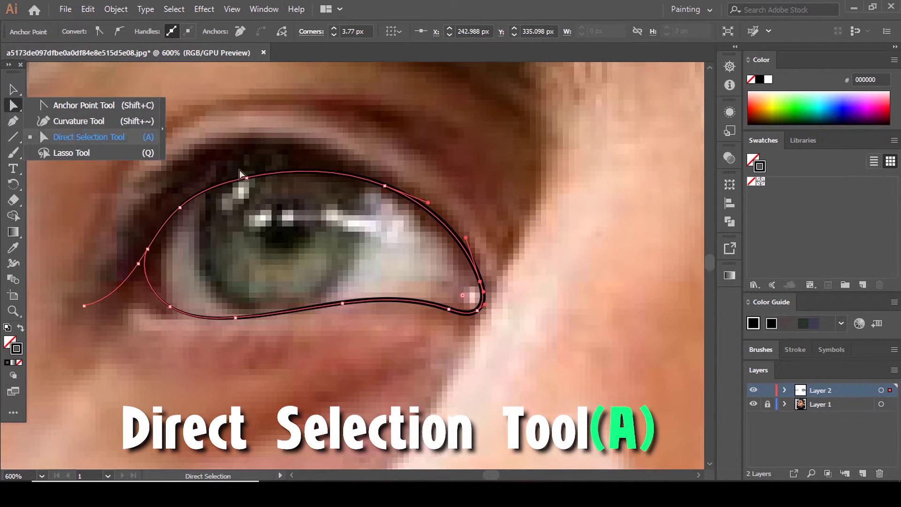
{"action": "left_click", "coordinate": [347, 174]}
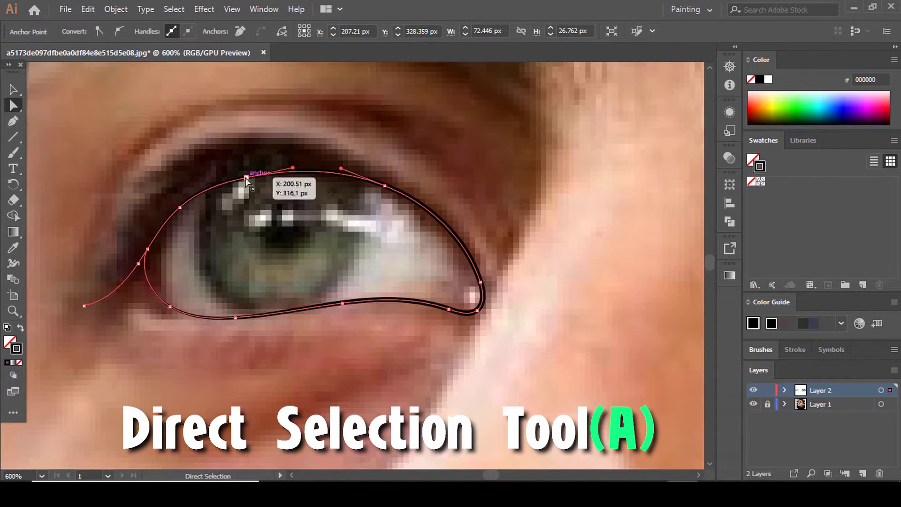
{"action": "left_click", "coordinate": [480, 282]}
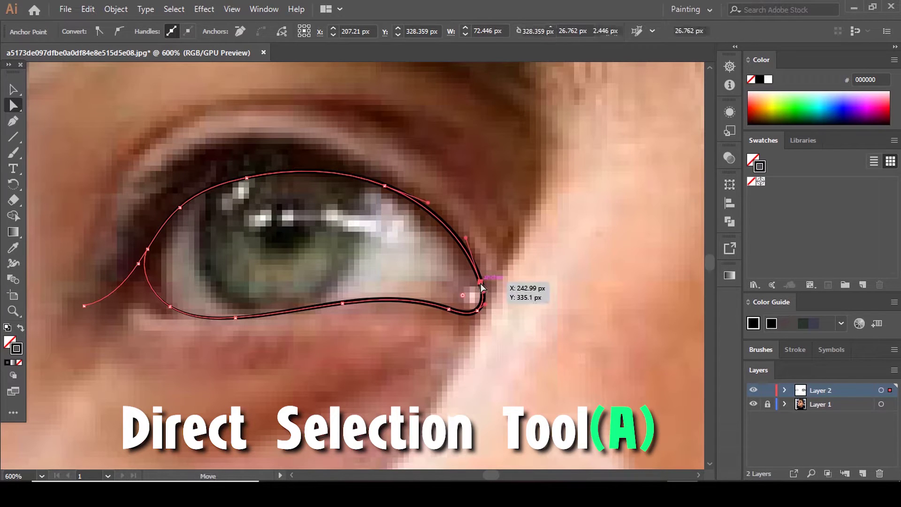
{"action": "mouse_move", "coordinate": [466, 238]}
{"action": "left_mouse_down"}
{"action": "mouse_move", "coordinate": [473, 249]}
{"action": "mouse_move", "coordinate": [460, 255]}
{"action": "mouse_move", "coordinate": [459, 246]}
{"action": "left_mouse_up"}
{"action": "left_click", "coordinate": [449, 302]}
{"action": "left_click_drag", "start_coordinate": [386, 187], "coordinate": [379, 193]}
{"action": "left_click", "coordinate": [249, 271]}
- Paint the eyelid fold above the farther eye and the crease below it with the Paintbrush
{"action": "scroll", "coordinate": [281, 228], "scroll_direction": "down", "scroll_amount": 4}
{"action": "scroll", "coordinate": [283, 237], "scroll_direction": "up", "scroll_amount": 3}
{"action": "scroll", "coordinate": [283, 240], "scroll_direction": "up", "scroll_amount": 2}
{"action": "key", "text": "b"}
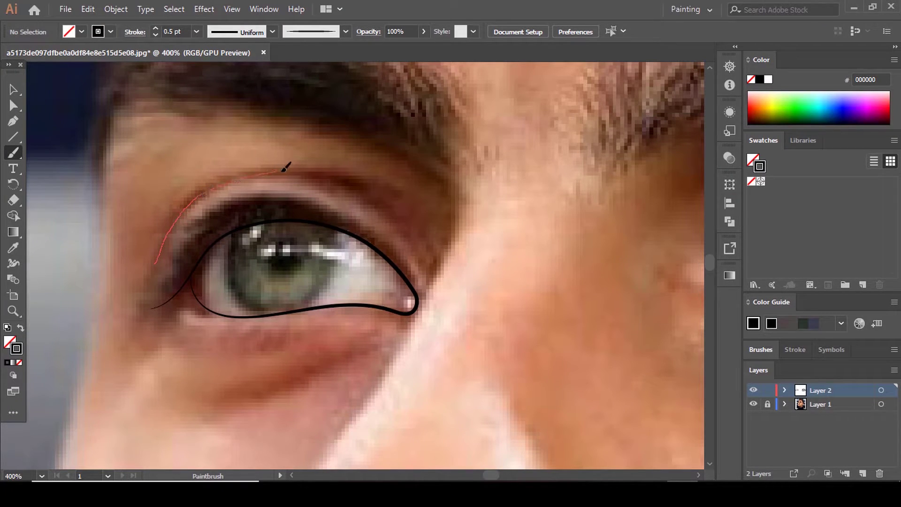
{"action": "left_click_drag", "start_coordinate": [363, 175], "coordinate": [409, 210]}
{"action": "scroll", "coordinate": [297, 257], "scroll_direction": "down", "scroll_amount": 3}
{"action": "scroll", "coordinate": [338, 250], "scroll_direction": "up", "scroll_amount": 3}
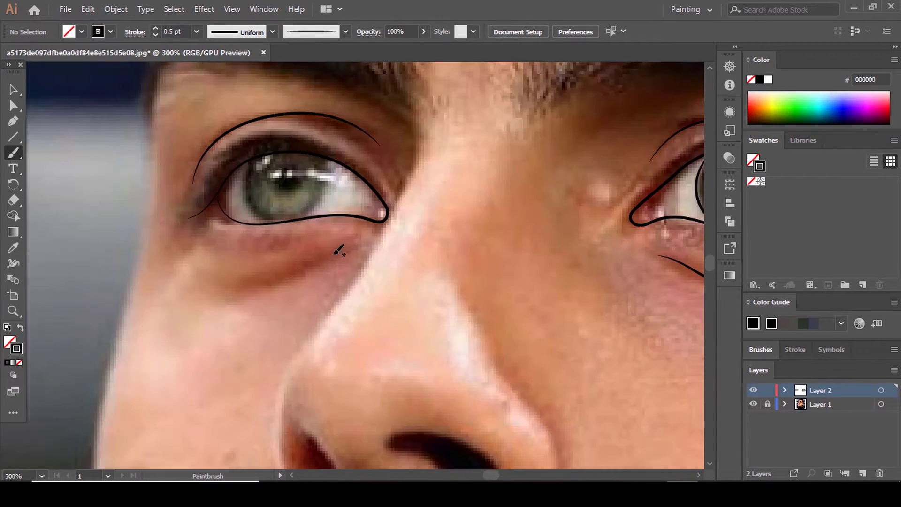
{"action": "left_click_drag", "start_coordinate": [248, 281], "coordinate": [216, 281]}
- Paint the round iris outline of the farther eye with the Paintbrush, starting and ending at the upper lid line
{"action": "scroll", "coordinate": [251, 252], "scroll_direction": "down", "scroll_amount": 4}
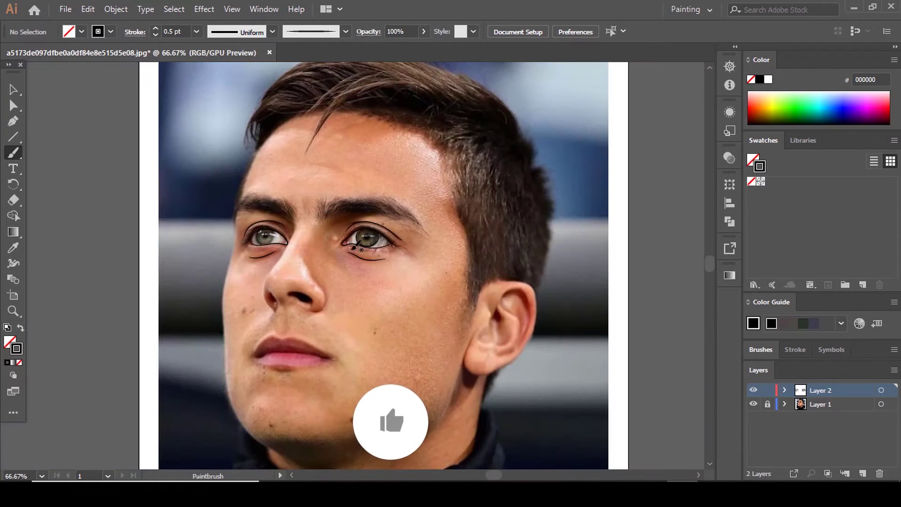
{"action": "scroll", "coordinate": [357, 249], "scroll_direction": "up", "scroll_amount": 4}
{"action": "scroll", "coordinate": [437, 197], "scroll_direction": "down", "scroll_amount": 4}
{"action": "scroll", "coordinate": [449, 175], "scroll_direction": "up", "scroll_amount": 5}
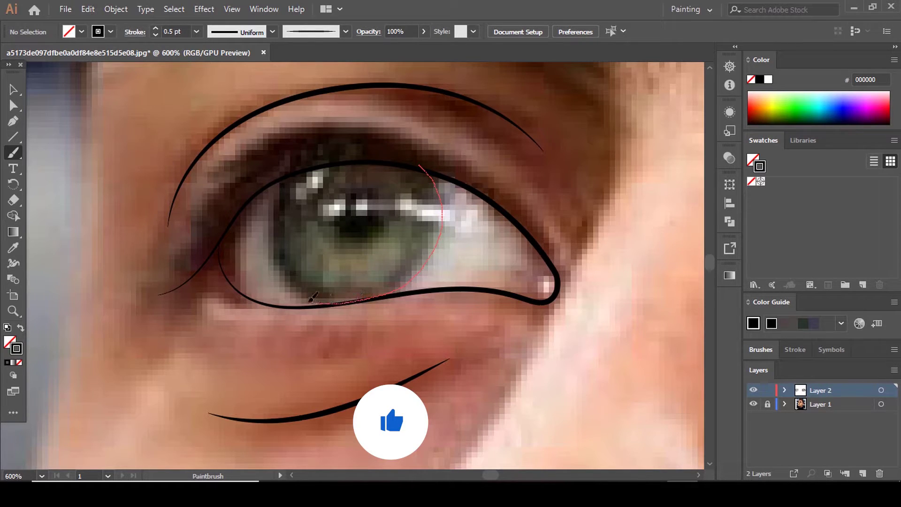
{"action": "left_click_drag", "start_coordinate": [276, 187], "coordinate": [279, 183]}
- Move the anchors on both sides and the lower edge of the farther eye's iris outline to make it rounder with the Direct Selection tool
{"action": "scroll", "coordinate": [318, 213], "scroll_direction": "up", "scroll_amount": 2}
{"action": "left_click", "coordinate": [12, 108]}
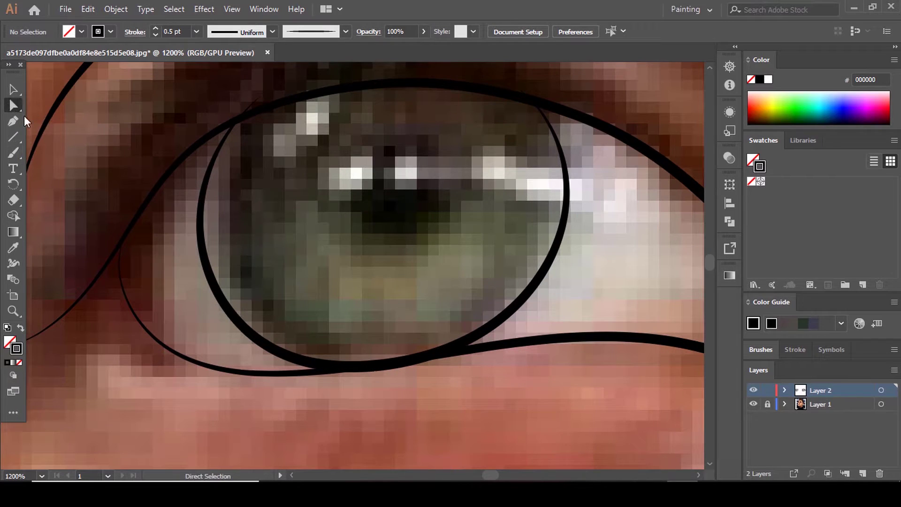
{"action": "left_click", "coordinate": [201, 229]}
{"action": "left_click_drag", "start_coordinate": [202, 229], "coordinate": [204, 212]}
{"action": "left_click_drag", "start_coordinate": [261, 98], "coordinate": [271, 92]}
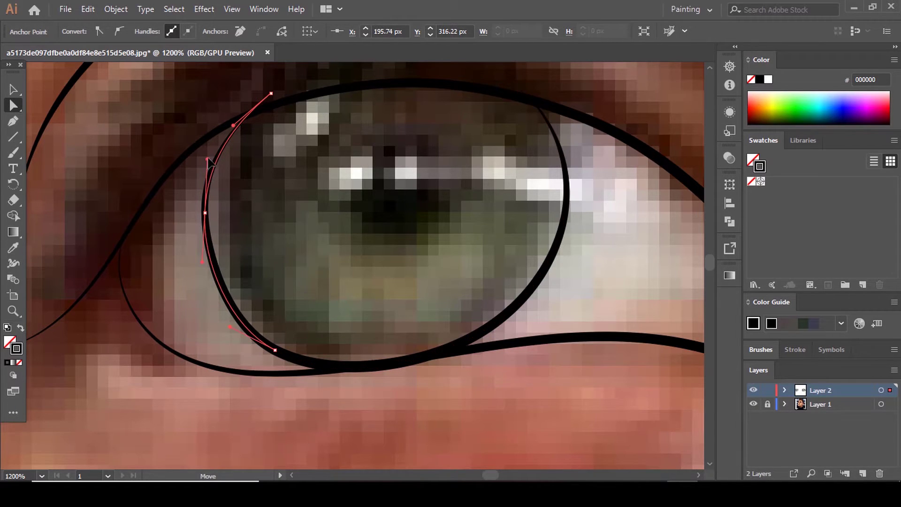
{"action": "left_click_drag", "start_coordinate": [276, 350], "coordinate": [280, 344]}
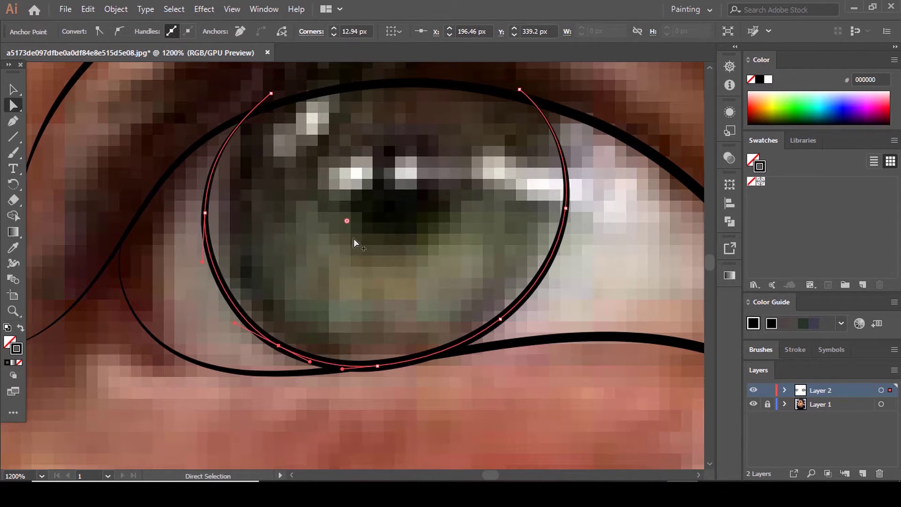
{"action": "scroll", "coordinate": [354, 239], "scroll_direction": "down", "scroll_amount": 4}
{"action": "left_click", "coordinate": [416, 320]}
{"action": "scroll", "coordinate": [404, 253], "scroll_direction": "up", "scroll_amount": 4}
{"action": "left_click", "coordinate": [413, 185]}
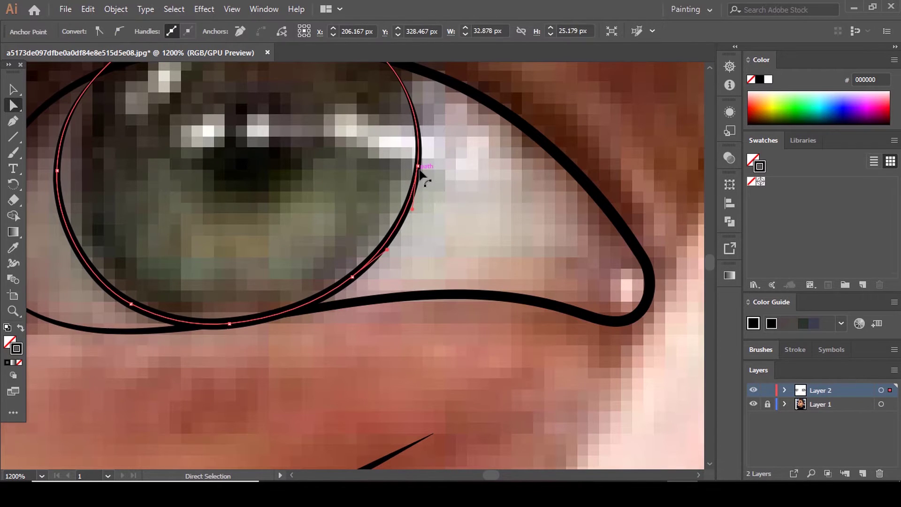
{"action": "left_click_drag", "start_coordinate": [418, 172], "coordinate": [411, 175]}
{"action": "left_click", "coordinate": [423, 205]}
{"action": "scroll", "coordinate": [395, 195], "scroll_direction": "down", "scroll_amount": 3}
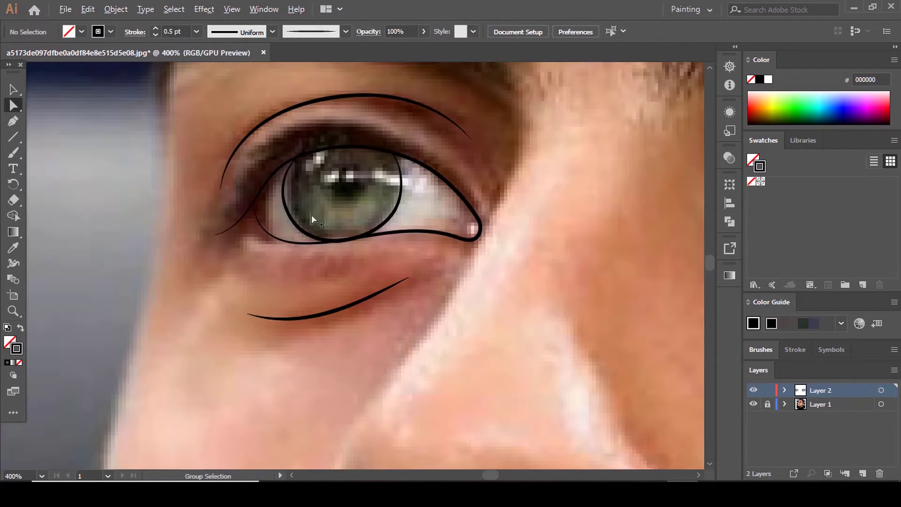
- Draw a small circular pupil in the centre of the farther eye's iris with the Ellipse tool and fill it with black
{"action": "scroll", "coordinate": [267, 184], "scroll_direction": "down", "scroll_amount": 4}
{"action": "scroll", "coordinate": [334, 197], "scroll_direction": "up", "scroll_amount": 5}
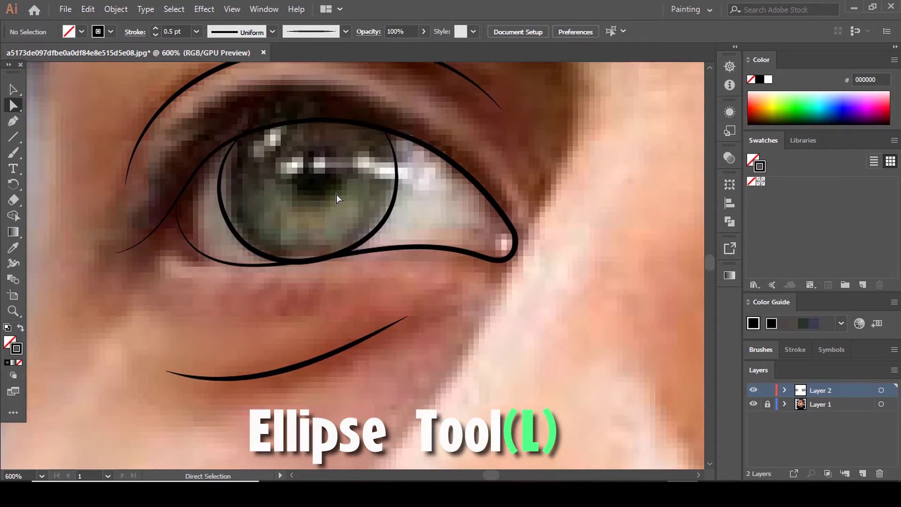
{"action": "left_click", "coordinate": [13, 134]}
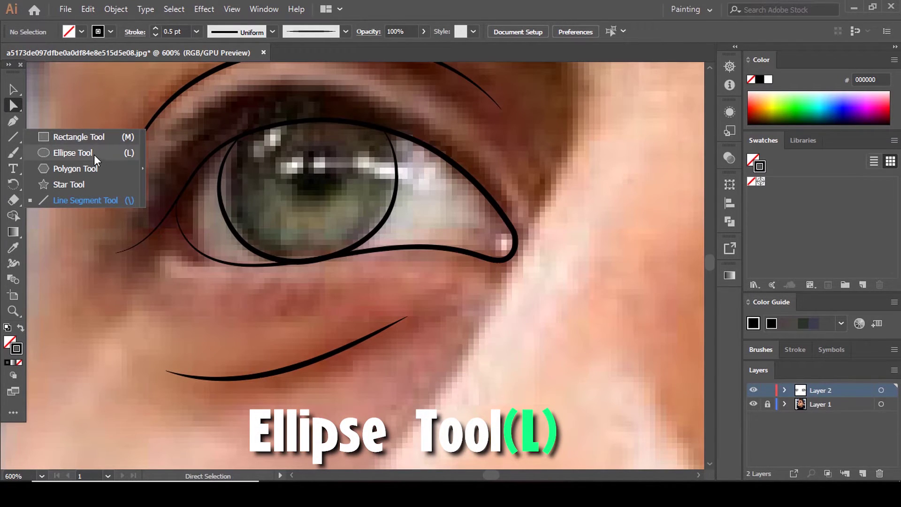
{"action": "left_click", "coordinate": [80, 151]}
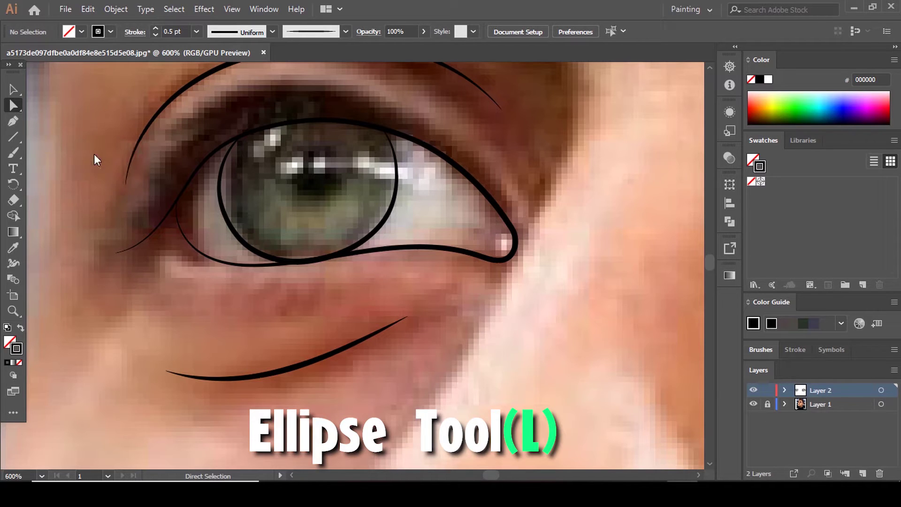
{"action": "scroll", "coordinate": [352, 185], "scroll_direction": "up", "scroll_amount": 1}
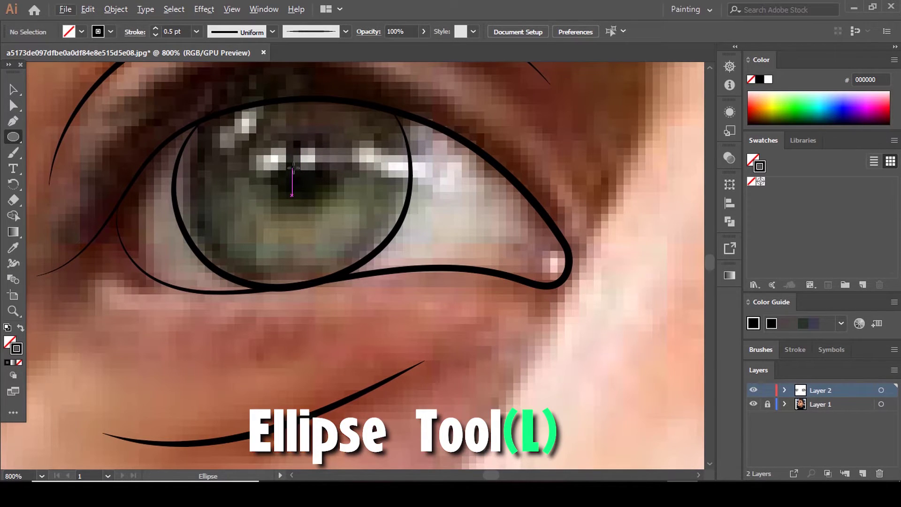
{"action": "mouse_move", "coordinate": [291, 168]}
{"action": "left_mouse_down"}
{"action": "mouse_move", "coordinate": [337, 208]}
{"action": "mouse_move", "coordinate": [334, 195]}
{"action": "mouse_move", "coordinate": [297, 171]}
{"action": "left_mouse_up"}
{"action": "scroll", "coordinate": [298, 174], "scroll_direction": "down", "scroll_amount": 1}
{"action": "scroll", "coordinate": [297, 174], "scroll_direction": "down", "scroll_amount": 1}
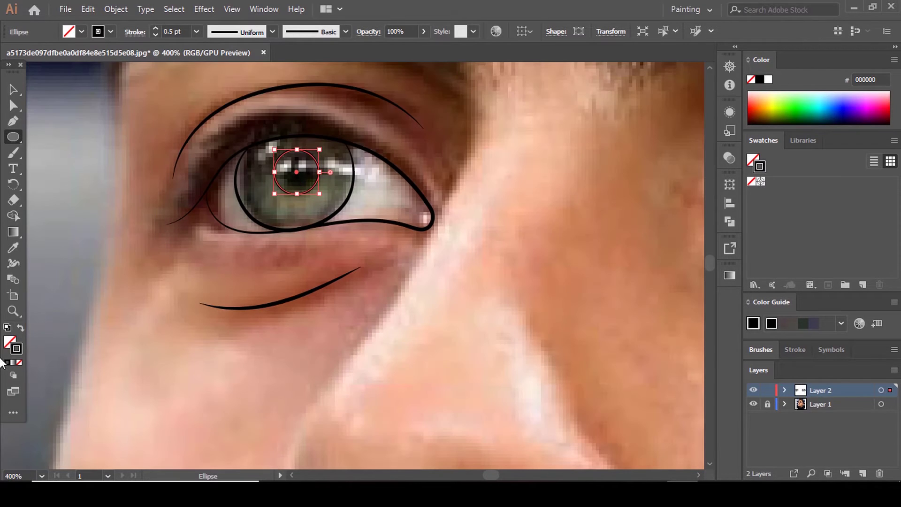
{"action": "left_click", "coordinate": [8, 342]}
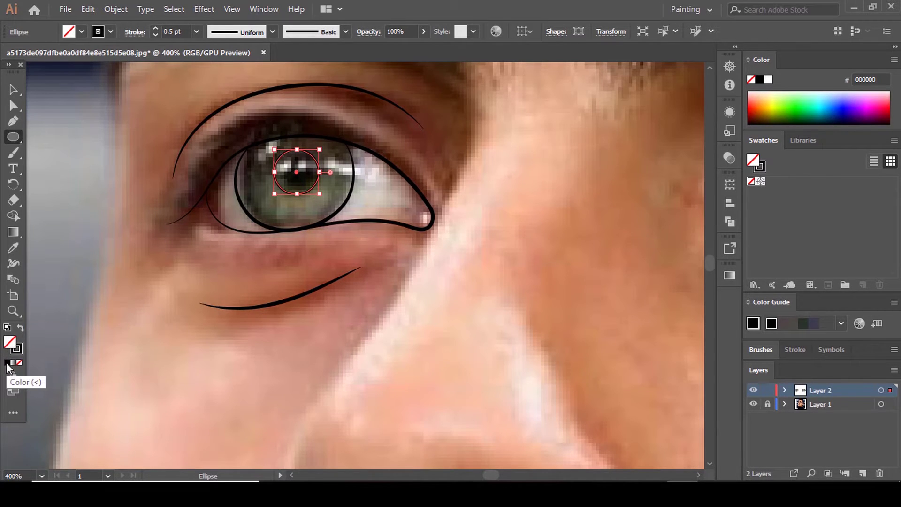
{"action": "left_click", "coordinate": [7, 363]}
- Duplicate the black pupil onto the centre of the nearer eye's iris and check both eyes with Layer 1 briefly hidden
{"action": "scroll", "coordinate": [206, 204], "scroll_direction": "down", "scroll_amount": 2}
{"action": "key", "text": "v"}
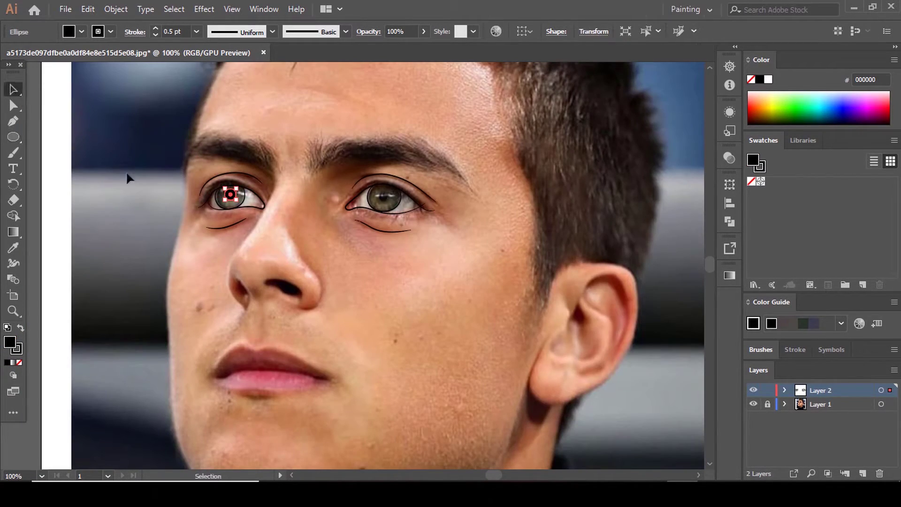
{"action": "scroll", "coordinate": [258, 218], "scroll_direction": "up", "scroll_amount": 2}
{"action": "left_click_drag", "start_coordinate": [120, 216], "coordinate": [421, 207]}
{"action": "scroll", "coordinate": [428, 222], "scroll_direction": "up", "scroll_amount": 5}
{"action": "left_click", "coordinate": [492, 215]}
{"action": "scroll", "coordinate": [393, 226], "scroll_direction": "down", "scroll_amount": 8}
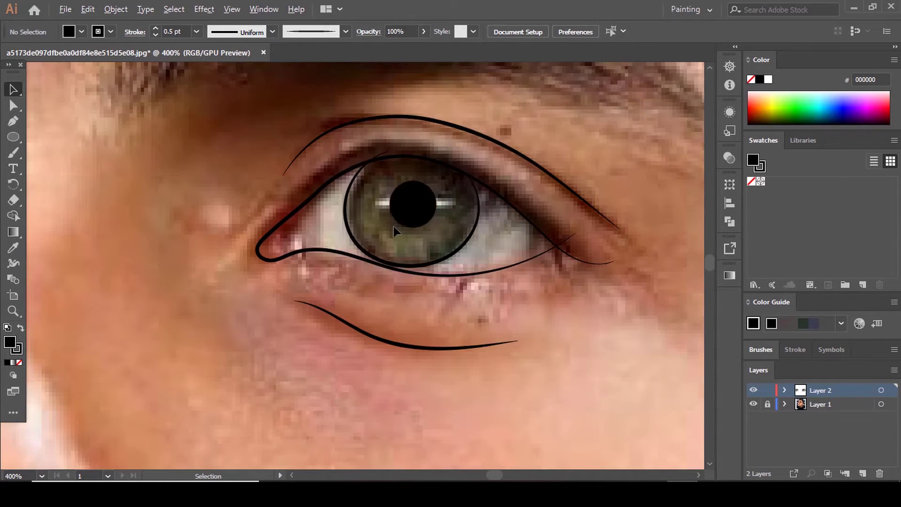
{"action": "left_click", "coordinate": [754, 405]}
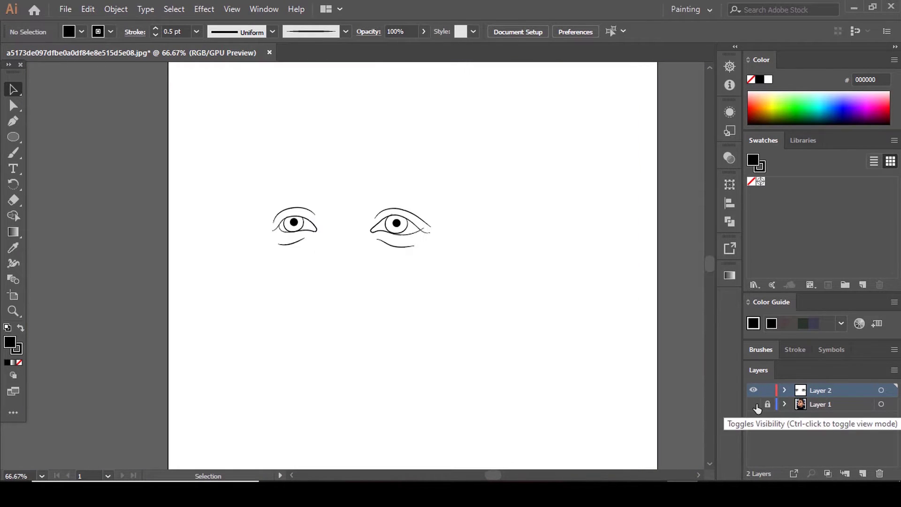
{"action": "left_click", "coordinate": [754, 404]}
- Draw a jagged upper lash shape along the nearer eye's upper lid with the Pencil tool and fill it with black
{"action": "scroll", "coordinate": [394, 212], "scroll_direction": "up", "scroll_amount": 2}
{"action": "key", "text": "n"}
{"action": "scroll", "coordinate": [434, 238], "scroll_direction": "up", "scroll_amount": 4}
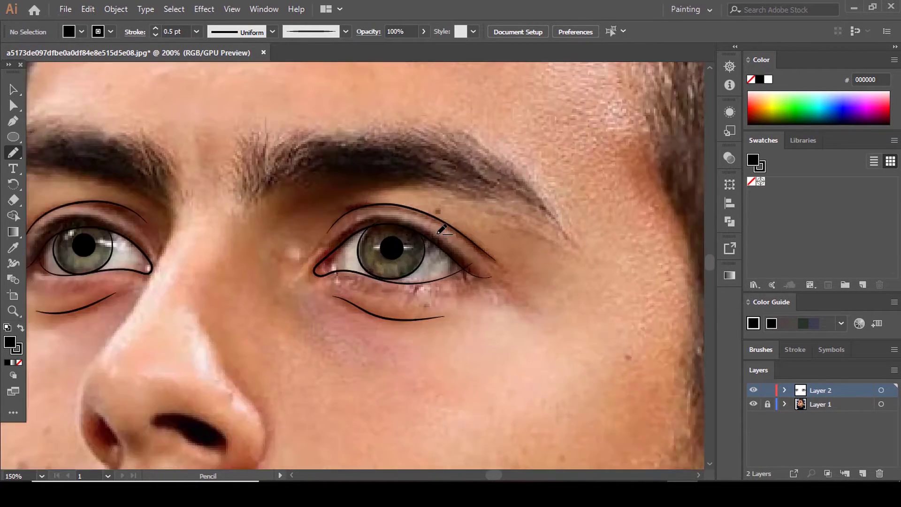
{"action": "mouse_move", "coordinate": [155, 256]}
{"action": "left_mouse_down"}
{"action": "mouse_move", "coordinate": [258, 183]}
{"action": "mouse_move", "coordinate": [422, 217]}
{"action": "mouse_move", "coordinate": [559, 334]}
{"action": "mouse_move", "coordinate": [530, 335]}
{"action": "mouse_move", "coordinate": [368, 217]}
{"action": "mouse_move", "coordinate": [257, 204]}
{"action": "mouse_move", "coordinate": [153, 256]}
{"action": "left_mouse_up"}
{"action": "scroll", "coordinate": [237, 292], "scroll_direction": "up", "scroll_amount": 3}
{"action": "left_click", "coordinate": [6, 362]}
{"action": "scroll", "coordinate": [412, 216], "scroll_direction": "down", "scroll_amount": 1}
{"action": "scroll", "coordinate": [406, 221], "scroll_direction": "down", "scroll_amount": 7}
{"action": "key", "text": "a"}
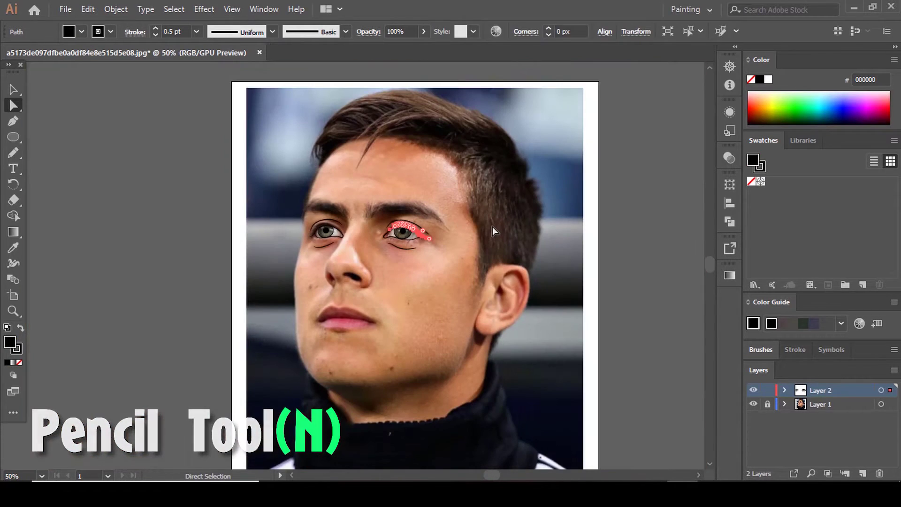
{"action": "left_click", "coordinate": [491, 226]}
{"action": "scroll", "coordinate": [333, 234], "scroll_direction": "up", "scroll_amount": 4}
{"action": "scroll", "coordinate": [526, 227], "scroll_direction": "down", "scroll_amount": 5}
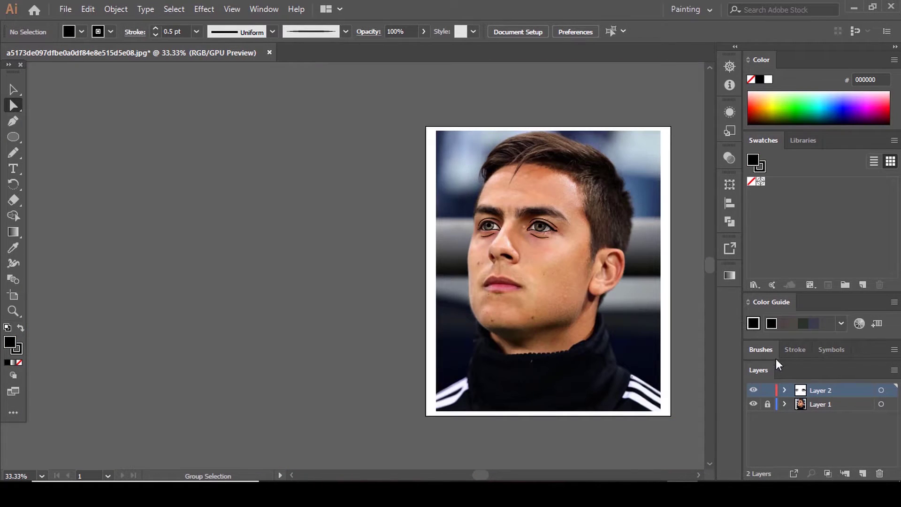
{"action": "left_click", "coordinate": [753, 405]}
- Draw a matching jagged lash shape along the farther eye's upper lid with the Pencil tool, filled with black
{"action": "scroll", "coordinate": [516, 234], "scroll_direction": "up", "scroll_amount": 6}
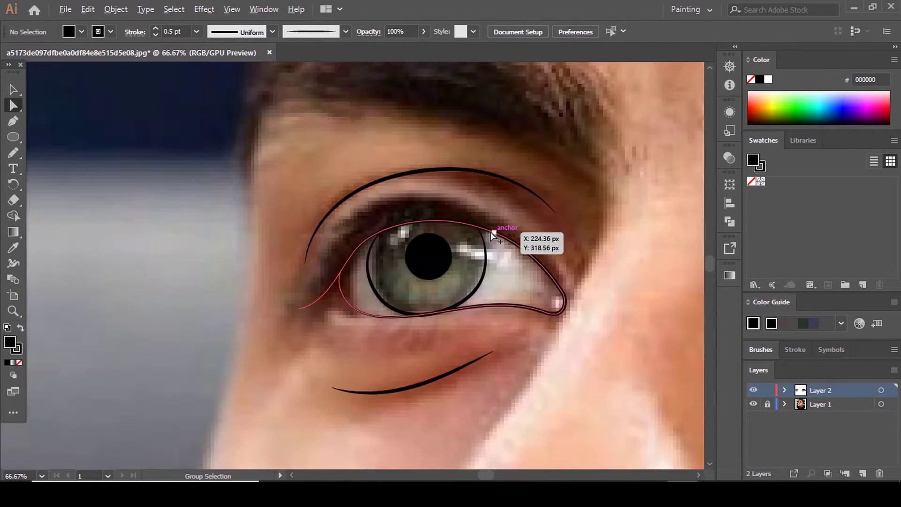
{"action": "scroll", "coordinate": [474, 225], "scroll_direction": "up", "scroll_amount": 2}
{"action": "key", "text": "n"}
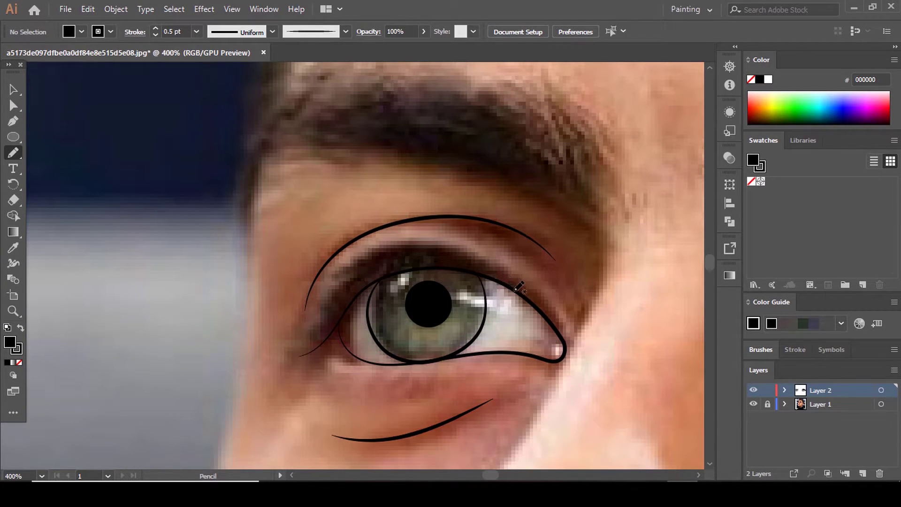
{"action": "mouse_move", "coordinate": [504, 275]}
{"action": "left_mouse_down"}
{"action": "mouse_move", "coordinate": [434, 249]}
{"action": "mouse_move", "coordinate": [386, 251]}
{"action": "mouse_move", "coordinate": [332, 289]}
{"action": "mouse_move", "coordinate": [302, 350]}
{"action": "left_mouse_up"}
{"action": "left_click_drag", "start_coordinate": [443, 269], "coordinate": [518, 292]}
{"action": "scroll", "coordinate": [520, 302], "scroll_direction": "up", "scroll_amount": 3}
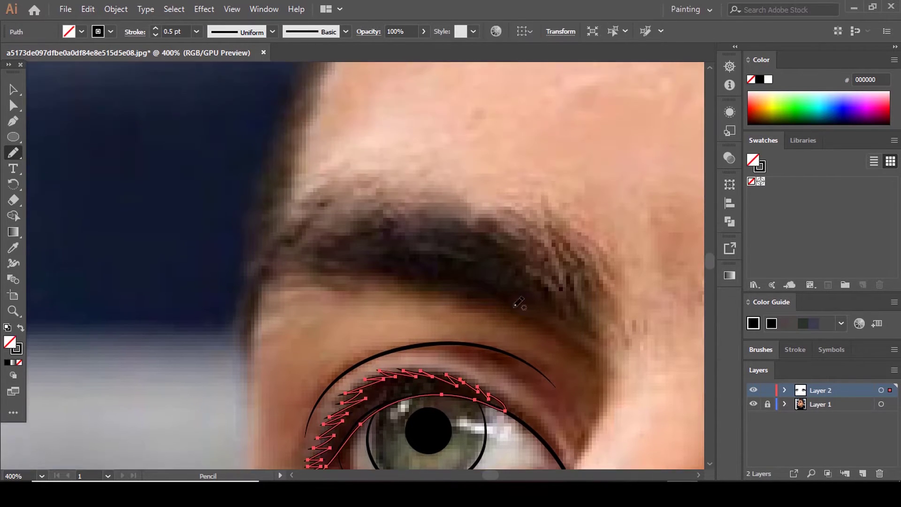
{"action": "scroll", "coordinate": [520, 303], "scroll_direction": "down", "scroll_amount": 3}
{"action": "key", "text": "a"}
{"action": "left_click", "coordinate": [343, 220]}
- Hide and show Layer 1 and examine the upper lashes of both eyes up close
{"action": "scroll", "coordinate": [344, 220], "scroll_direction": "down", "scroll_amount": 5}
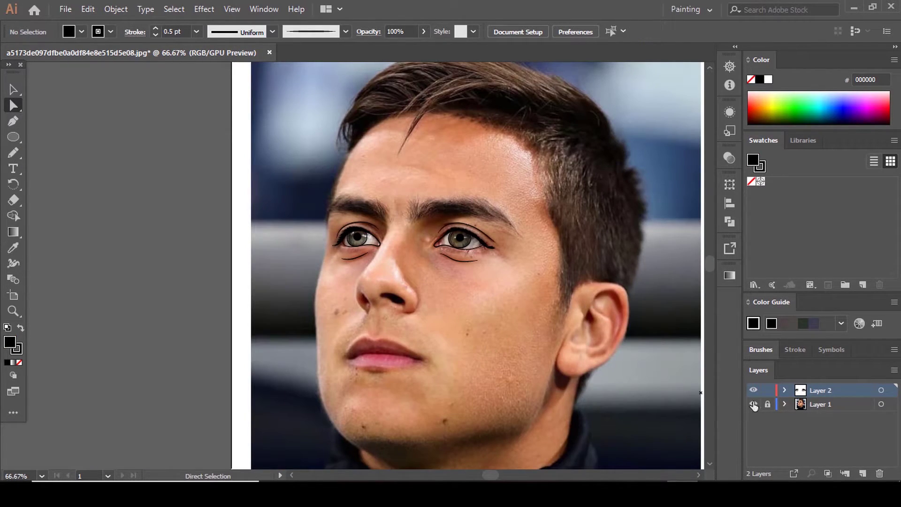
{"action": "left_click", "coordinate": [753, 405]}
{"action": "left_click", "coordinate": [754, 405]}
{"action": "scroll", "coordinate": [413, 275], "scroll_direction": "up", "scroll_amount": 1}
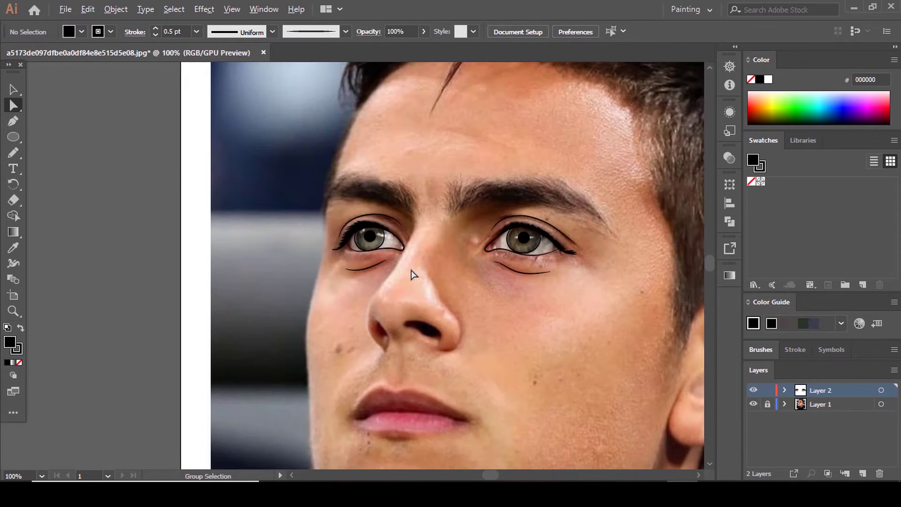
{"action": "scroll", "coordinate": [411, 269], "scroll_direction": "up", "scroll_amount": 4}
{"action": "scroll", "coordinate": [252, 198], "scroll_direction": "down", "scroll_amount": 6}
{"action": "scroll", "coordinate": [413, 247], "scroll_direction": "up", "scroll_amount": 1}
{"action": "scroll", "coordinate": [307, 244], "scroll_direction": "up", "scroll_amount": 4}
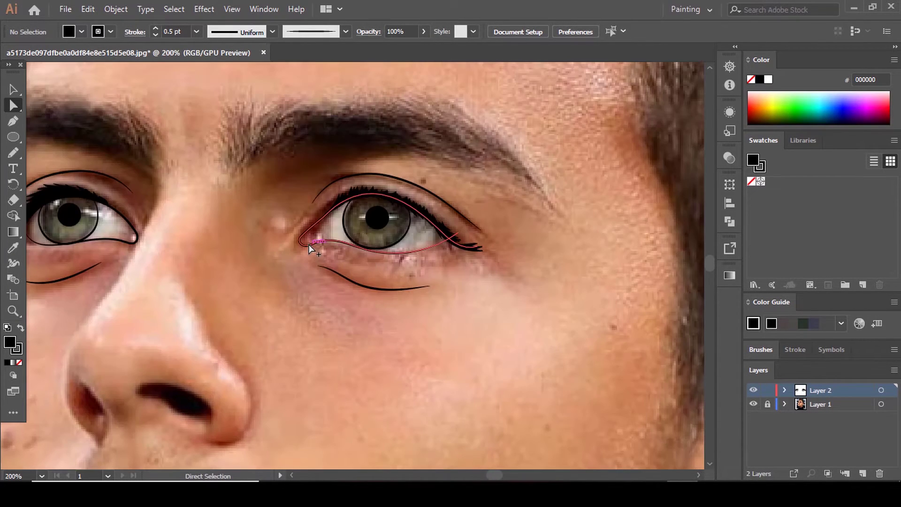
{"action": "scroll", "coordinate": [458, 244], "scroll_direction": "up", "scroll_amount": 1}
{"action": "scroll", "coordinate": [458, 244], "scroll_direction": "down", "scroll_amount": 4}
{"action": "scroll", "coordinate": [427, 283], "scroll_direction": "up", "scroll_amount": 3}
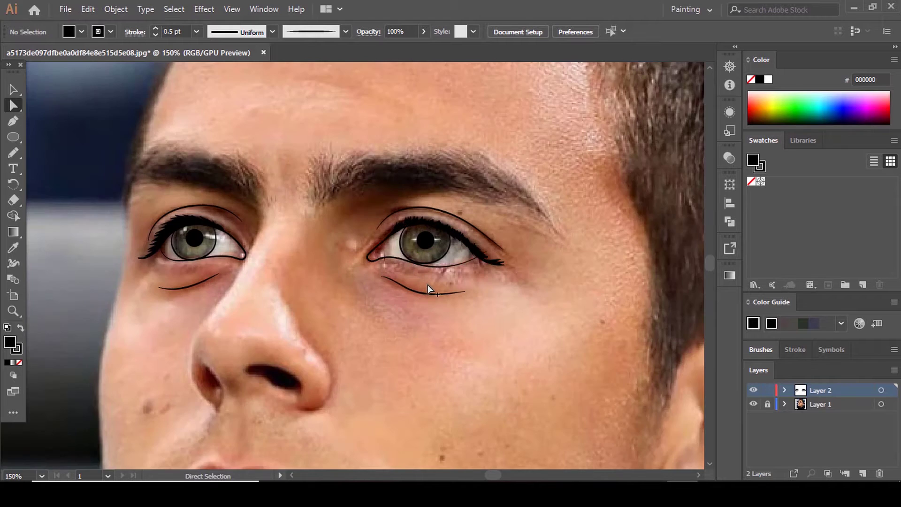
- Paint the first short lashes below the nearer eye with the Paintbrush and set the stroke weight to 0.1 pt
{"action": "scroll", "coordinate": [427, 283], "scroll_direction": "up", "scroll_amount": 1}
{"action": "left_click", "coordinate": [14, 156]}
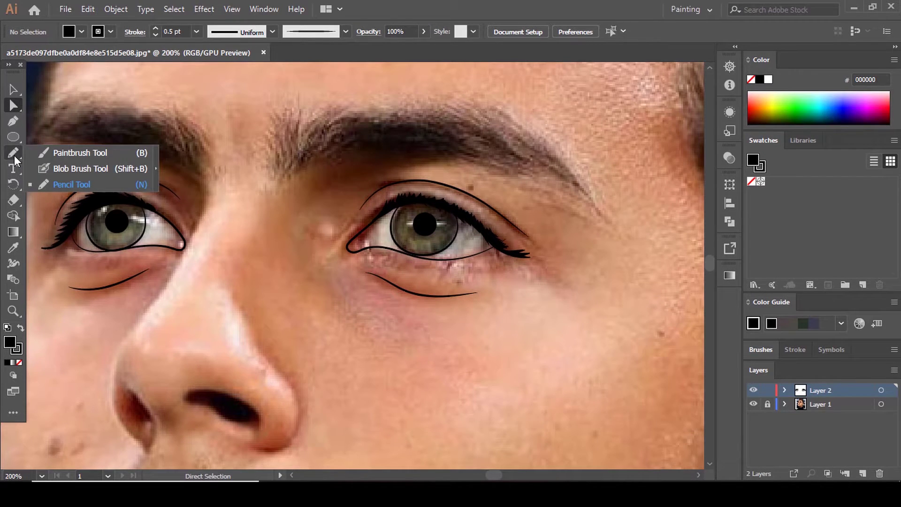
{"action": "left_click", "coordinate": [70, 152]}
{"action": "scroll", "coordinate": [480, 285], "scroll_direction": "up", "scroll_amount": 3}
{"action": "scroll", "coordinate": [143, 107], "scroll_direction": "up", "scroll_amount": 1}
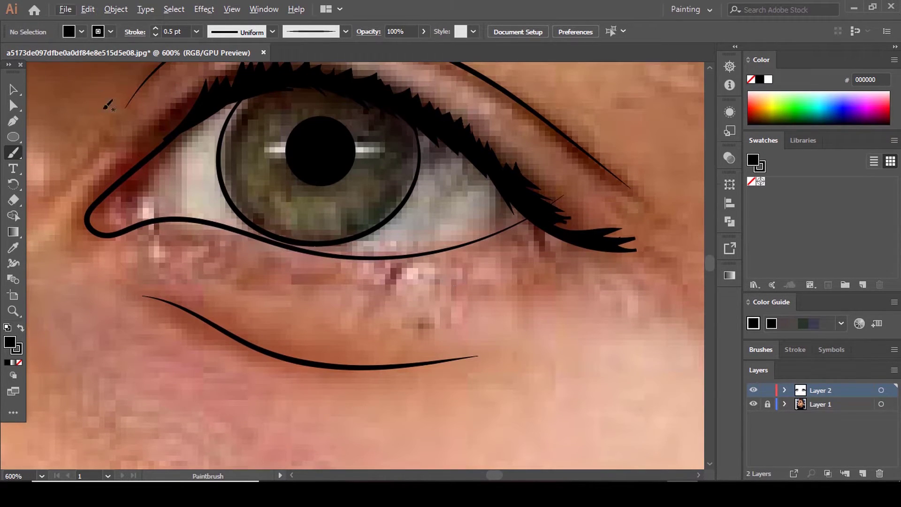
{"action": "left_click", "coordinate": [185, 32]}
{"action": "type", "text": "0.1"}
{"action": "key", "text": "Return"}
{"action": "left_click_drag", "start_coordinate": [432, 275], "coordinate": [451, 292]}
{"action": "mouse_move", "coordinate": [472, 265]}
{"action": "left_mouse_down"}
{"action": "mouse_move", "coordinate": [492, 285]}
{"action": "mouse_move", "coordinate": [439, 270]}
{"action": "left_mouse_up"}
{"action": "key", "text": "c"}
{"action": "key", "text": "v"}
{"action": "left_click", "coordinate": [179, 32]}
{"action": "type", "text": "0.1"}
{"action": "scroll", "coordinate": [471, 216], "scroll_direction": "down", "scroll_amount": 1}
- Paint a row of short curved 0.1 pt lashes beneath the farther eye's lower lid with the Paintbrush
{"action": "key", "text": "b"}
{"action": "left_click_drag", "start_coordinate": [513, 207], "coordinate": [530, 226]}
{"action": "left_click_drag", "start_coordinate": [545, 200], "coordinate": [572, 230]}
{"action": "left_click_drag", "start_coordinate": [398, 231], "coordinate": [412, 261]}
{"action": "left_click_drag", "start_coordinate": [361, 230], "coordinate": [373, 258]}
{"action": "left_click_drag", "start_coordinate": [321, 231], "coordinate": [329, 258]}
{"action": "left_click_drag", "start_coordinate": [278, 227], "coordinate": [291, 255]}
{"action": "left_click_drag", "start_coordinate": [243, 222], "coordinate": [262, 244]}
{"action": "left_click_drag", "start_coordinate": [439, 193], "coordinate": [467, 224]}
{"action": "left_click_drag", "start_coordinate": [494, 189], "coordinate": [541, 227]}
{"action": "left_click_drag", "start_coordinate": [366, 197], "coordinate": [385, 235]}
{"action": "left_click_drag", "start_coordinate": [300, 211], "coordinate": [287, 249]}
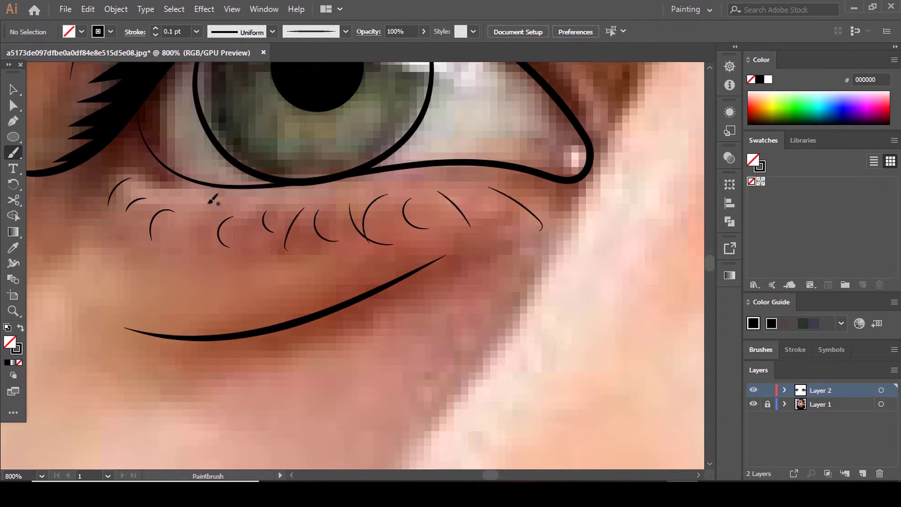
- Complete the row of short curved 0.1 pt lashes beneath the nearer eye's lower lid out to its outer corner
{"action": "scroll", "coordinate": [266, 202], "scroll_direction": "down", "scroll_amount": 2}
{"action": "scroll", "coordinate": [276, 229], "scroll_direction": "right", "scroll_amount": 4}
{"action": "scroll", "coordinate": [482, 217], "scroll_direction": "up", "scroll_amount": 1}
{"action": "left_click_drag", "start_coordinate": [554, 235], "coordinate": [537, 274]}
{"action": "left_click_drag", "start_coordinate": [338, 254], "coordinate": [347, 297]}
{"action": "left_click_drag", "start_coordinate": [425, 257], "coordinate": [446, 290]}
{"action": "left_click_drag", "start_coordinate": [474, 241], "coordinate": [502, 274]}
{"action": "left_click_drag", "start_coordinate": [531, 233], "coordinate": [557, 265]}
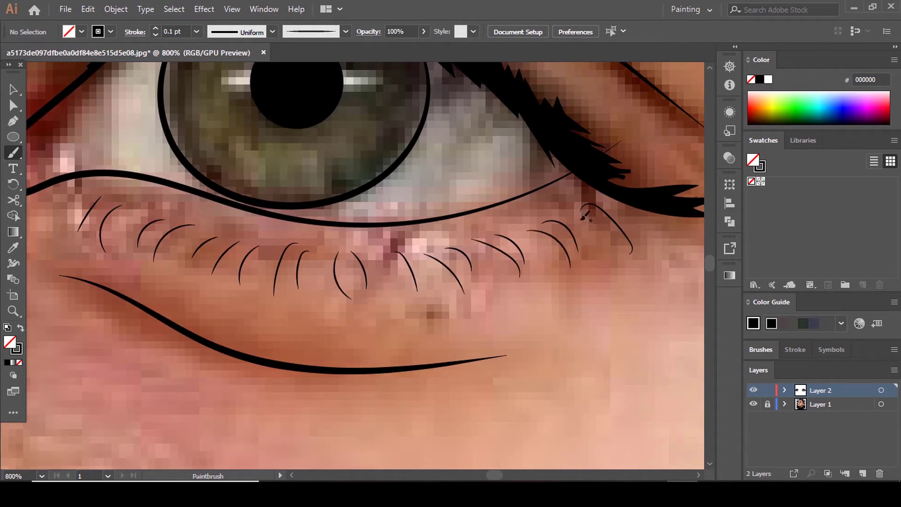
{"action": "left_click_drag", "start_coordinate": [570, 213], "coordinate": [601, 246]}
- Hide Layer 1 to examine the line art of both eyes, and show the photo layer again
{"action": "scroll", "coordinate": [550, 226], "scroll_direction": "down", "scroll_amount": 9}
{"action": "left_click", "coordinate": [753, 404]}
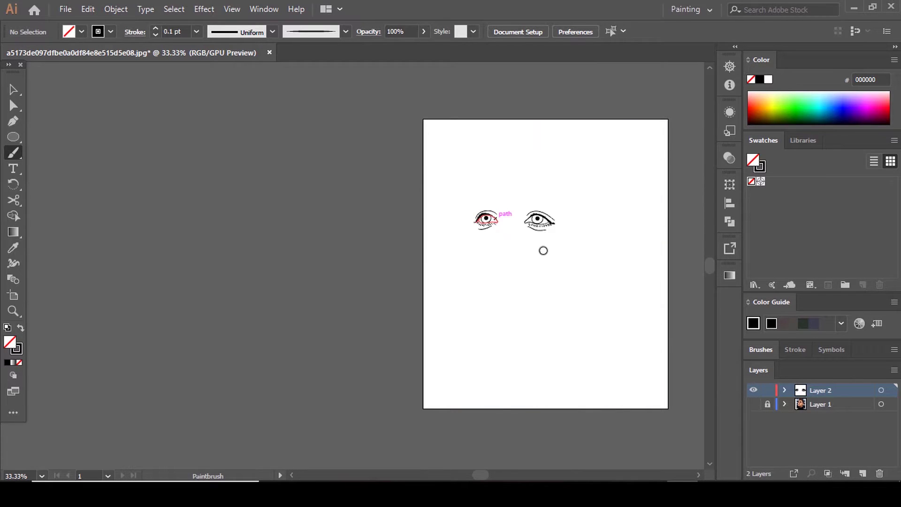
{"action": "key", "text": "ctrl+equal"}
{"action": "key", "text": "ctrl+equal"}
{"action": "key", "text": "ctrl+equal"}
{"action": "key", "text": "ctrl+minus"}
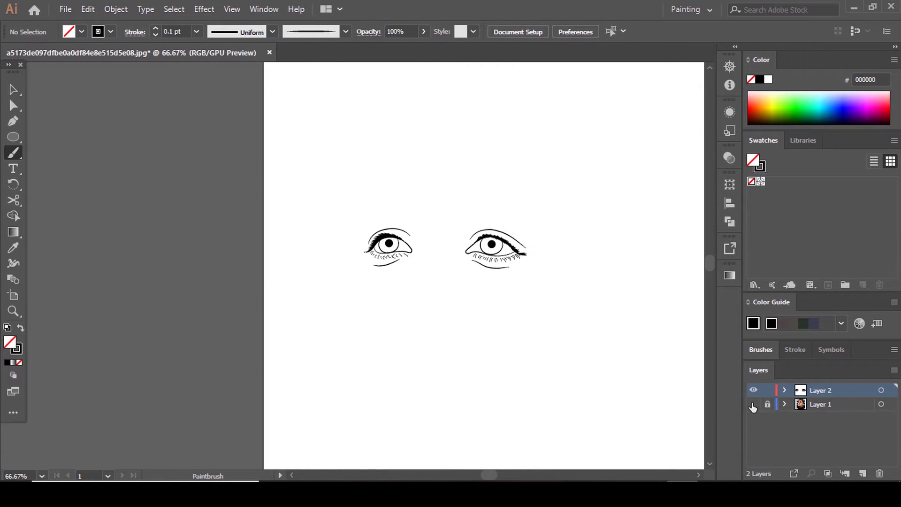
{"action": "left_click", "coordinate": [753, 404]}
- Trace the eyebrow above the nearer eye as a closed shape with jagged hair edges using the Pencil tool, filled with black
{"action": "scroll", "coordinate": [527, 271], "scroll_direction": "up", "scroll_amount": 5}
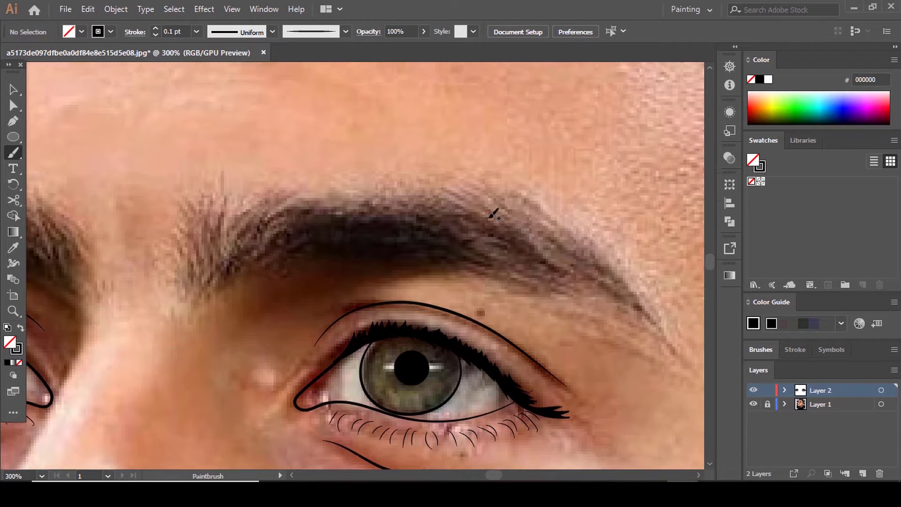
{"action": "scroll", "coordinate": [494, 214], "scroll_direction": "up", "scroll_amount": 2}
{"action": "left_click_drag", "start_coordinate": [13, 153], "coordinate": [57, 183]}
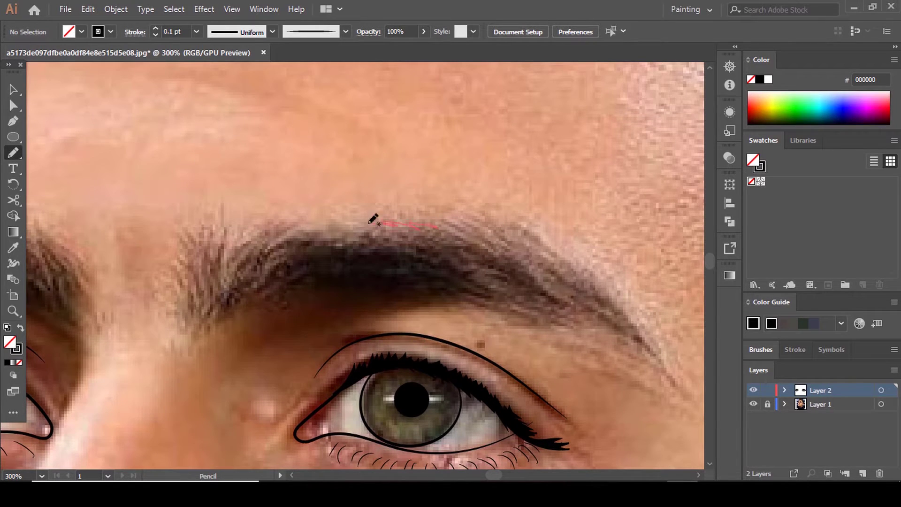
{"action": "mouse_move", "coordinate": [205, 334]}
{"action": "left_mouse_down"}
{"action": "mouse_move", "coordinate": [272, 293]}
{"action": "mouse_move", "coordinate": [381, 287]}
{"action": "mouse_move", "coordinate": [505, 305]}
{"action": "mouse_move", "coordinate": [625, 339]}
{"action": "left_mouse_up"}
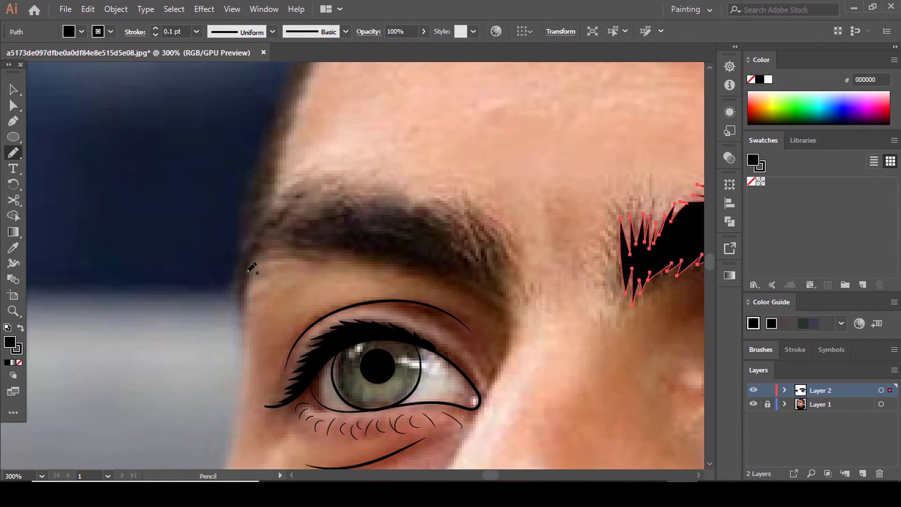
- Trace the farther eyebrow as a jagged black shape with the Pencil tool and check the drawing with Layer 1 briefly hidden
{"action": "mouse_move", "coordinate": [248, 270]}
{"action": "left_mouse_down"}
{"action": "mouse_move", "coordinate": [511, 287]}
{"action": "mouse_move", "coordinate": [422, 198]}
{"action": "mouse_move", "coordinate": [318, 176]}
{"action": "mouse_move", "coordinate": [273, 198]}
{"action": "mouse_move", "coordinate": [246, 270]}
{"action": "left_mouse_up"}
{"action": "scroll", "coordinate": [291, 283], "scroll_direction": "up", "scroll_amount": 4}
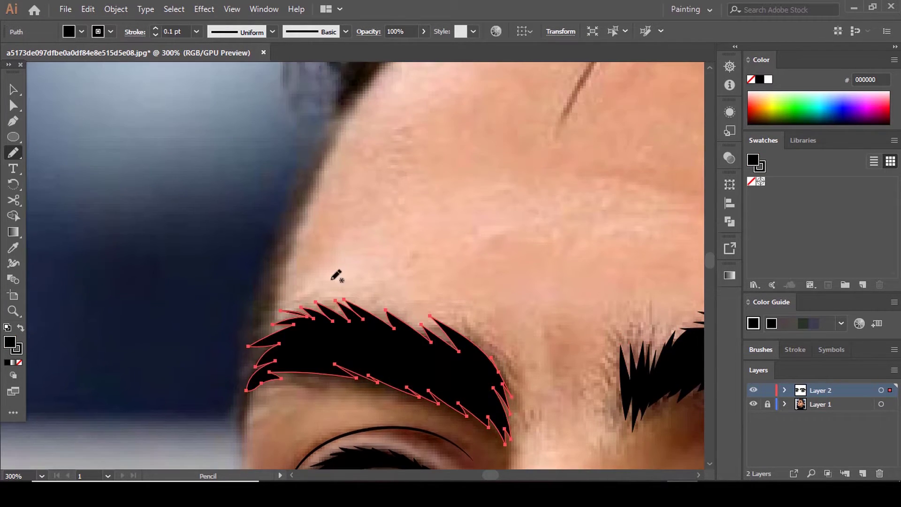
{"action": "scroll", "coordinate": [332, 281], "scroll_direction": "down", "scroll_amount": 5}
{"action": "key", "text": "a"}
{"action": "left_click", "coordinate": [397, 265]}
{"action": "key", "text": "ctrl+minus"}
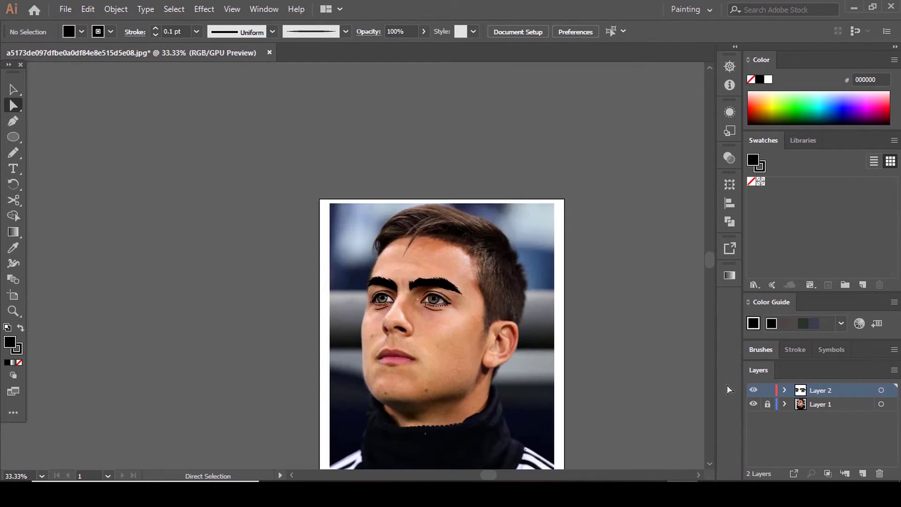
{"action": "left_click", "coordinate": [753, 404]}
{"action": "left_click", "coordinate": [753, 404]}
- Paint the nose contour from the farther eyebrow's inner end down the bridge to the tip with the Paintbrush
{"action": "scroll", "coordinate": [413, 324], "scroll_direction": "up", "scroll_amount": 4}
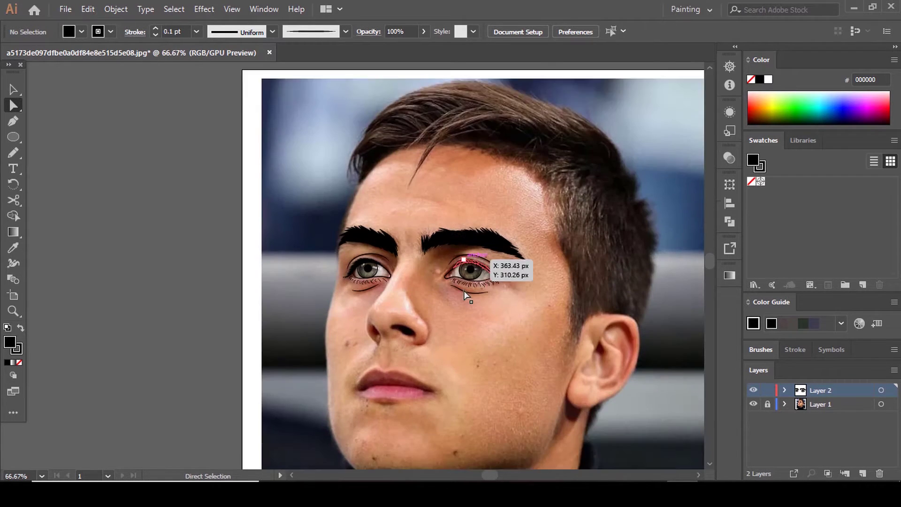
{"action": "scroll", "coordinate": [439, 273], "scroll_direction": "up", "scroll_amount": 1}
{"action": "scroll", "coordinate": [422, 260], "scroll_direction": "down", "scroll_amount": 4}
{"action": "key", "text": "b"}
{"action": "scroll", "coordinate": [408, 247], "scroll_direction": "down", "scroll_amount": 1}
{"action": "scroll", "coordinate": [402, 248], "scroll_direction": "up", "scroll_amount": 6}
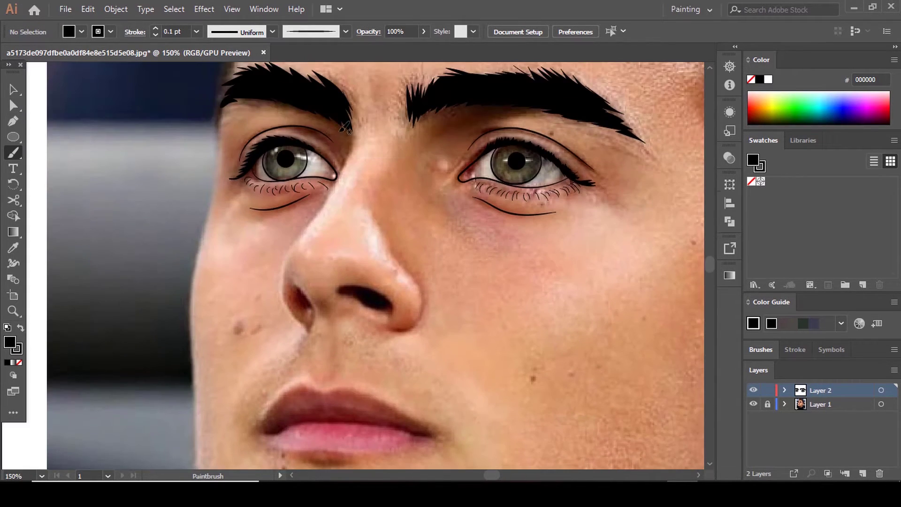
{"action": "scroll", "coordinate": [275, 147], "scroll_direction": "up", "scroll_amount": 1}
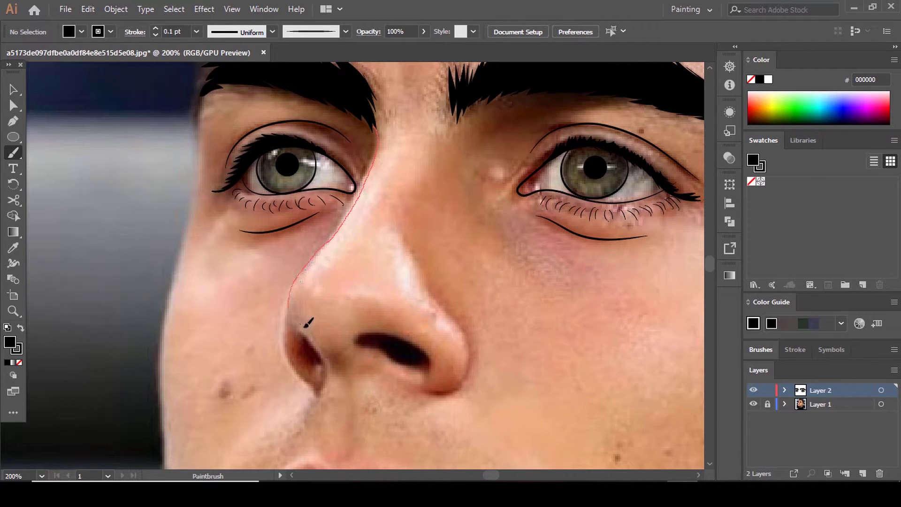
{"action": "left_click_drag", "start_coordinate": [308, 322], "coordinate": [316, 332]}
- Paint the curved outer edge of the farther nostril with the Paintbrush at a 1 pt stroke
{"action": "scroll", "coordinate": [318, 334], "scroll_direction": "up", "scroll_amount": 2}
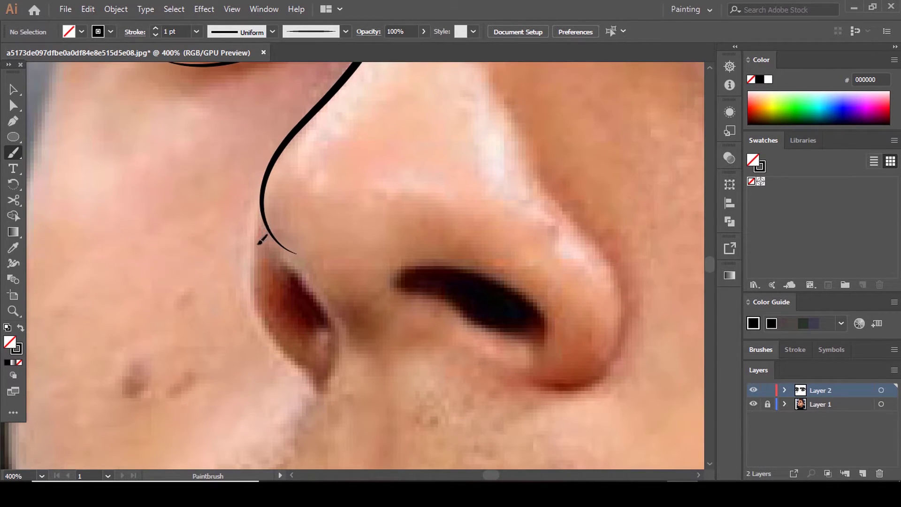
{"action": "left_click_drag", "start_coordinate": [293, 358], "coordinate": [317, 373]}
{"action": "scroll", "coordinate": [317, 373], "scroll_direction": "down", "scroll_amount": 2}
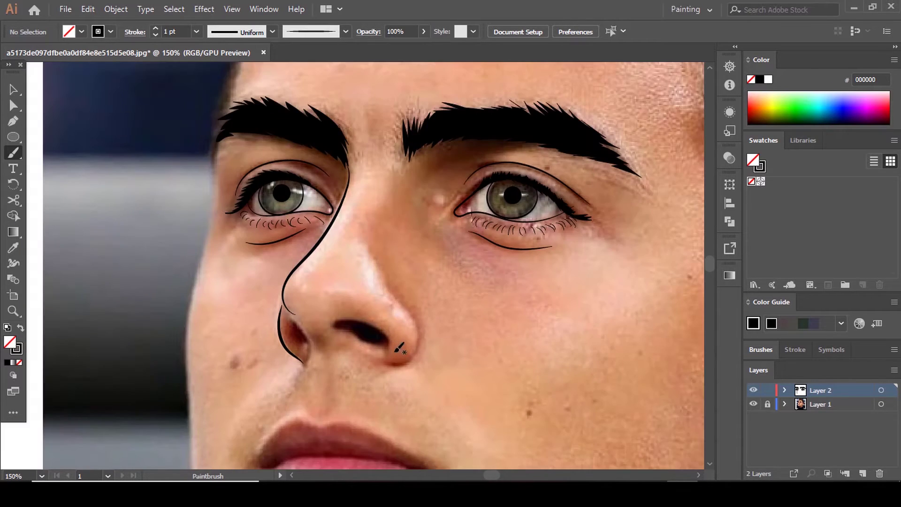
- Paint the curved outer edge of the nearer nostril with the Paintbrush at a 1 pt stroke
{"action": "scroll", "coordinate": [402, 374], "scroll_direction": "up", "scroll_amount": 2}
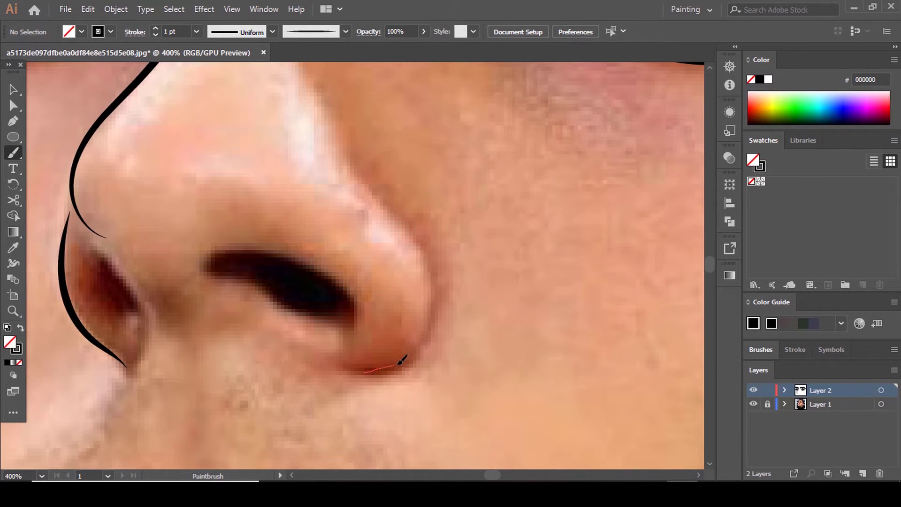
{"action": "left_click_drag", "start_coordinate": [419, 241], "coordinate": [419, 242]}
{"action": "scroll", "coordinate": [419, 242], "scroll_direction": "down", "scroll_amount": 4}
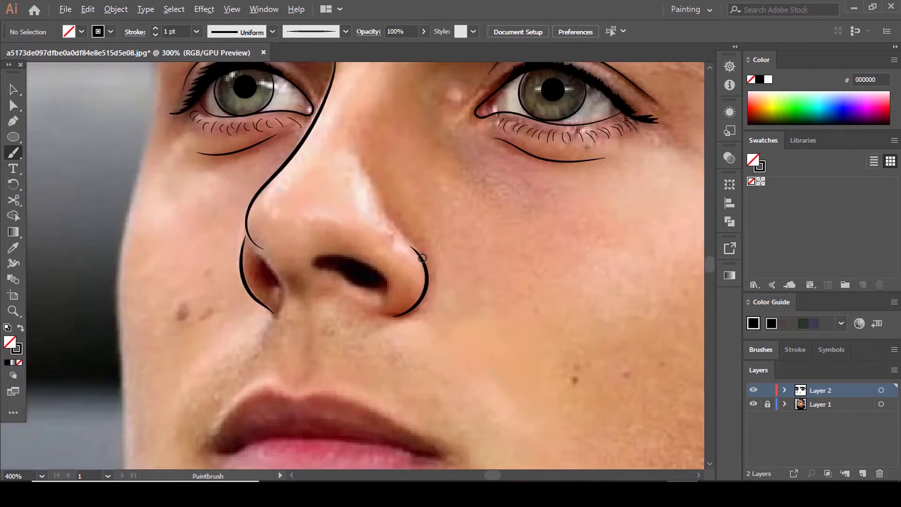
- Select the nose contour and both outer nostril curves and set their stroke weight to 0.5 pt
{"action": "scroll", "coordinate": [438, 288], "scroll_direction": "up", "scroll_amount": 3}
{"action": "scroll", "coordinate": [410, 288], "scroll_direction": "down", "scroll_amount": 3}
{"action": "key", "text": "v"}
{"action": "left_click", "coordinate": [404, 294]}
{"action": "scroll", "coordinate": [426, 303], "scroll_direction": "up", "scroll_amount": 5}
{"action": "left_click", "coordinate": [196, 32]}
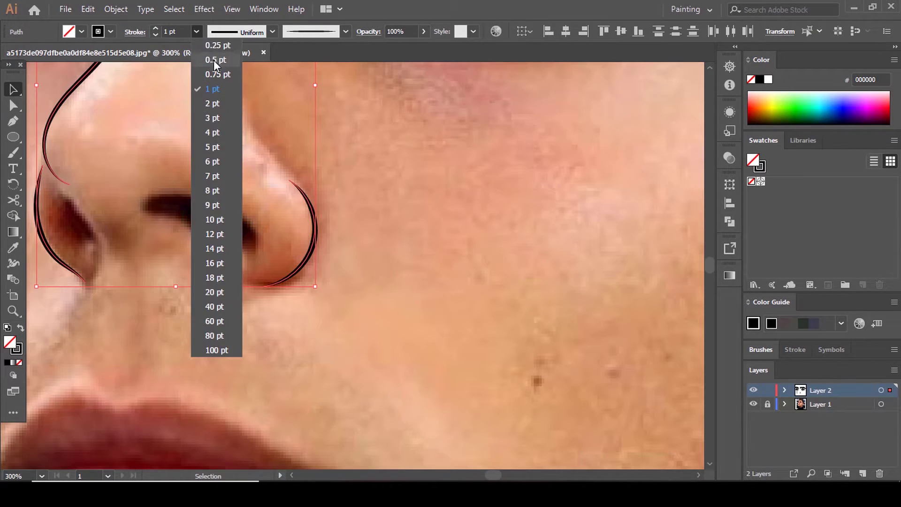
{"action": "left_click", "coordinate": [211, 74]}
{"action": "scroll", "coordinate": [407, 187], "scroll_direction": "down", "scroll_amount": 4}
- Smooth the nose bridge contour beside the farther eye's inner corner by adjusting its anchor handles with Direct Selection
{"action": "key", "text": "a"}
{"action": "scroll", "coordinate": [359, 274], "scroll_direction": "up", "scroll_amount": 5}
{"action": "left_click", "coordinate": [464, 277]}
{"action": "scroll", "coordinate": [464, 277], "scroll_direction": "down", "scroll_amount": 4}
{"action": "scroll", "coordinate": [404, 216], "scroll_direction": "up", "scroll_amount": 5}
{"action": "left_click", "coordinate": [401, 183]}
{"action": "left_click", "coordinate": [402, 188]}
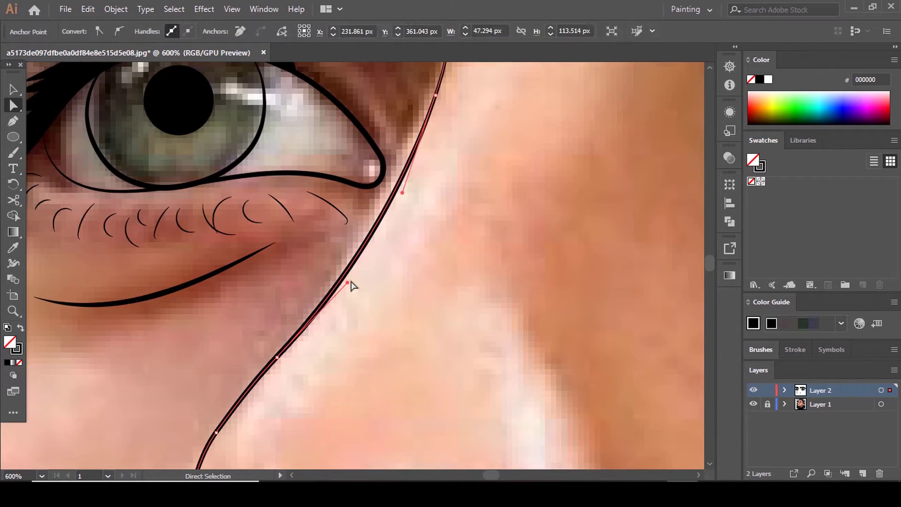
{"action": "left_click_drag", "start_coordinate": [347, 283], "coordinate": [354, 253]}
{"action": "left_click_drag", "start_coordinate": [401, 191], "coordinate": [400, 184]}
{"action": "left_click_drag", "start_coordinate": [353, 254], "coordinate": [369, 247]}
{"action": "left_click_drag", "start_coordinate": [398, 185], "coordinate": [383, 187]}
{"action": "scroll", "coordinate": [383, 187], "scroll_direction": "down", "scroll_amount": 4}
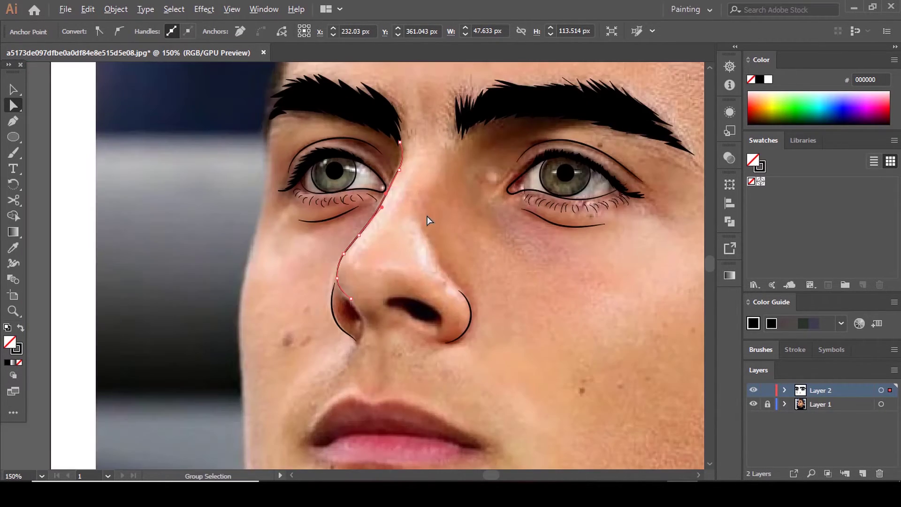
{"action": "left_click", "coordinate": [427, 216]}
- Select the nearer nostril's outer curve and slightly adjust its size and fit along the nostril edge
{"action": "scroll", "coordinate": [418, 222], "scroll_direction": "down", "scroll_amount": 2}
{"action": "scroll", "coordinate": [411, 266], "scroll_direction": "up", "scroll_amount": 1}
{"action": "scroll", "coordinate": [485, 245], "scroll_direction": "up", "scroll_amount": 4}
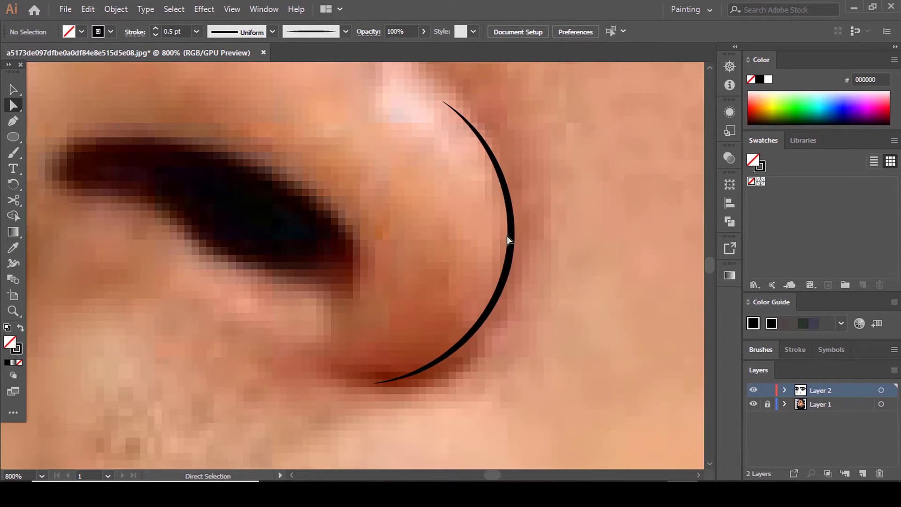
{"action": "key", "text": "v"}
{"action": "left_click", "coordinate": [516, 242]}
{"action": "mouse_move", "coordinate": [511, 104]}
{"action": "left_mouse_down"}
{"action": "mouse_move", "coordinate": [498, 102]}
{"action": "mouse_move", "coordinate": [505, 106]}
{"action": "left_mouse_up"}
{"action": "scroll", "coordinate": [446, 187], "scroll_direction": "down", "scroll_amount": 3}
{"action": "left_click", "coordinate": [508, 230]}
{"action": "scroll", "coordinate": [388, 179], "scroll_direction": "up", "scroll_amount": 3}
{"action": "scroll", "coordinate": [383, 216], "scroll_direction": "up", "scroll_amount": 3}
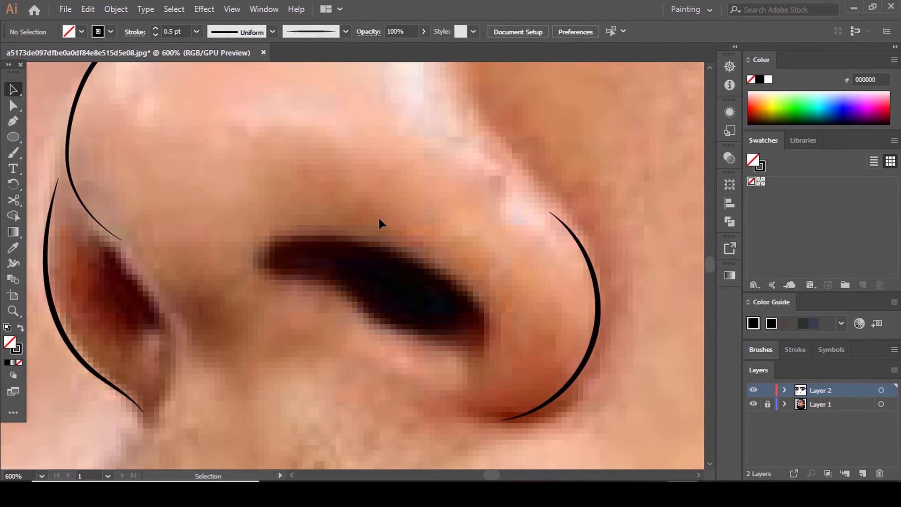
- Paint the upper rim of the nearer nostril opening with the Paintbrush at a 0.5 pt stroke
{"action": "key", "text": "b"}
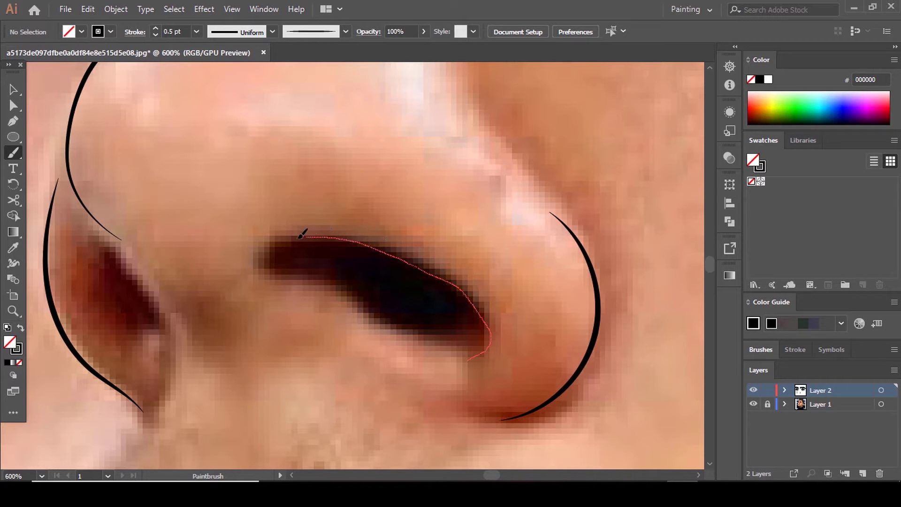
{"action": "left_click_drag", "start_coordinate": [275, 272], "coordinate": [303, 294]}
{"action": "scroll", "coordinate": [400, 305], "scroll_direction": "up", "scroll_amount": 2}
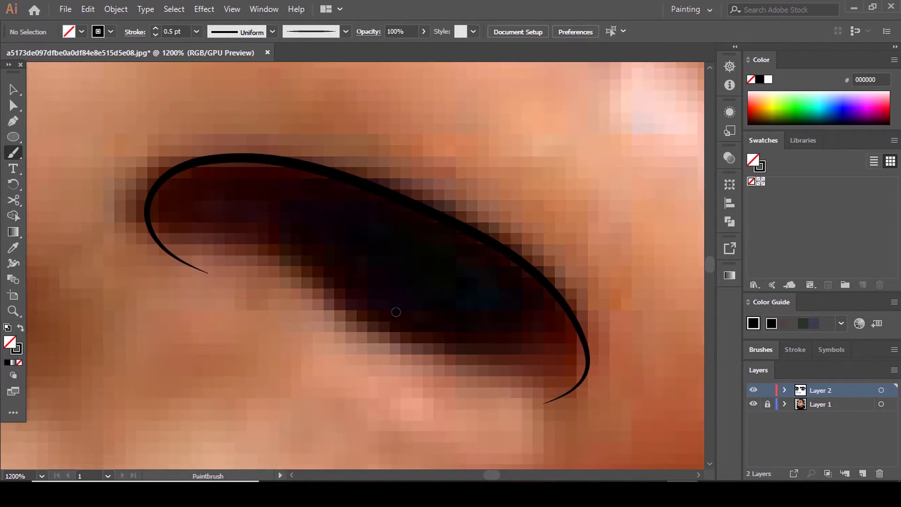
{"action": "scroll", "coordinate": [400, 306], "scroll_direction": "down", "scroll_amount": 2}
- Trace the nearer nostril opening as a closed shape with the Pencil tool and fill it with black
{"action": "key", "text": "n"}
{"action": "scroll", "coordinate": [400, 306], "scroll_direction": "down", "scroll_amount": 3}
{"action": "scroll", "coordinate": [383, 216], "scroll_direction": "up", "scroll_amount": 2}
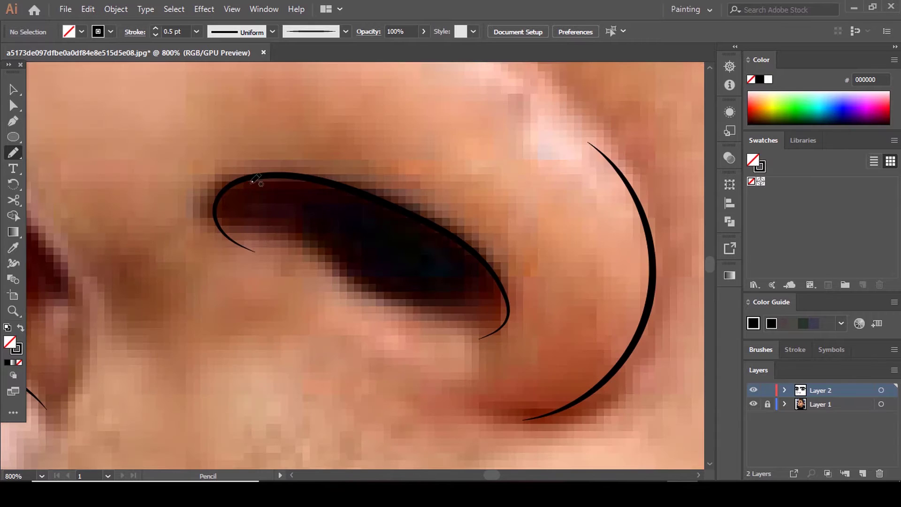
{"action": "mouse_move", "coordinate": [260, 226]}
{"action": "left_mouse_down"}
{"action": "mouse_move", "coordinate": [295, 225]}
{"action": "mouse_move", "coordinate": [417, 301]}
{"action": "mouse_move", "coordinate": [496, 300]}
{"action": "left_mouse_up"}
{"action": "left_click_drag", "start_coordinate": [451, 237], "coordinate": [379, 199]}
{"action": "mouse_move", "coordinate": [318, 173]}
{"action": "left_mouse_down"}
{"action": "mouse_move", "coordinate": [267, 174]}
{"action": "mouse_move", "coordinate": [230, 182]}
{"action": "left_mouse_up"}
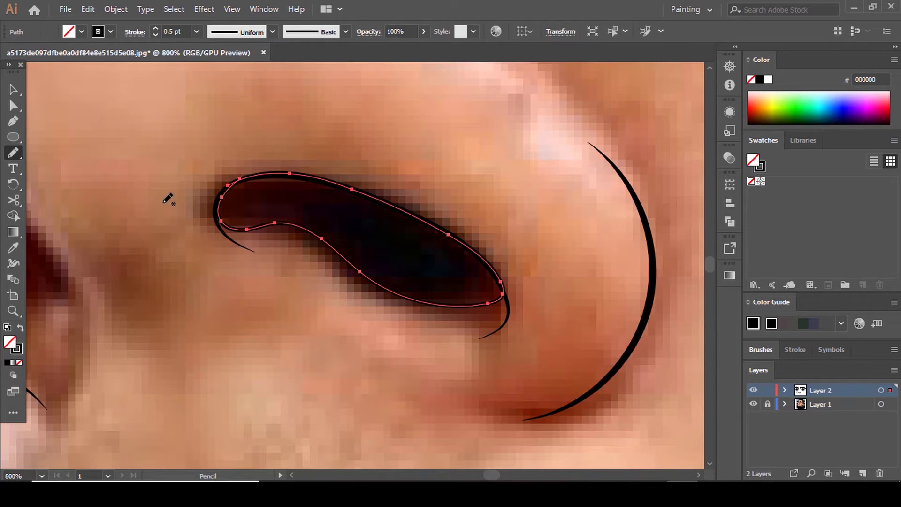
{"action": "scroll", "coordinate": [375, 244], "scroll_direction": "down", "scroll_amount": 3}
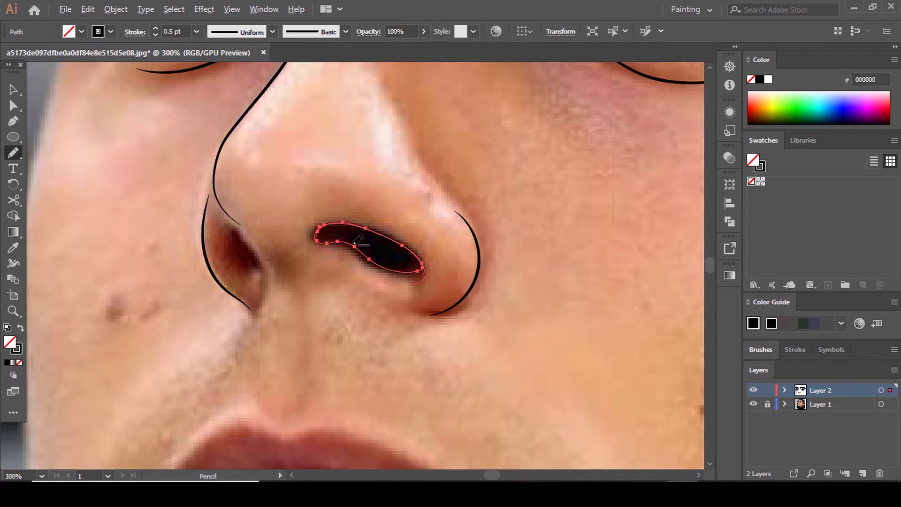
{"action": "scroll", "coordinate": [350, 240], "scroll_direction": "up", "scroll_amount": 4}
{"action": "scroll", "coordinate": [381, 209], "scroll_direction": "down", "scroll_amount": 2}
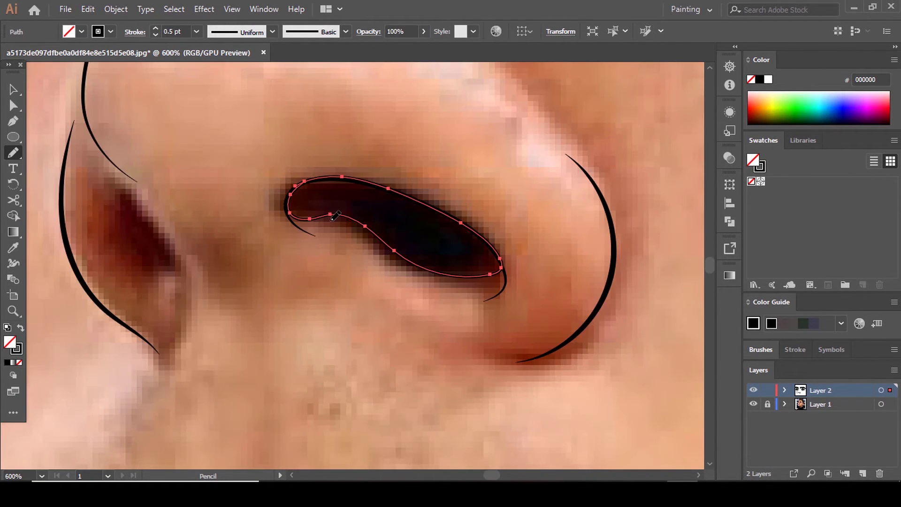
{"action": "key", "text": "shift+x"}
{"action": "scroll", "coordinate": [339, 249], "scroll_direction": "down", "scroll_amount": 4}
- Trace the dark opening of the farther nostril as a black-filled shape with the Pencil tool
{"action": "scroll", "coordinate": [306, 229], "scroll_direction": "up", "scroll_amount": 4}
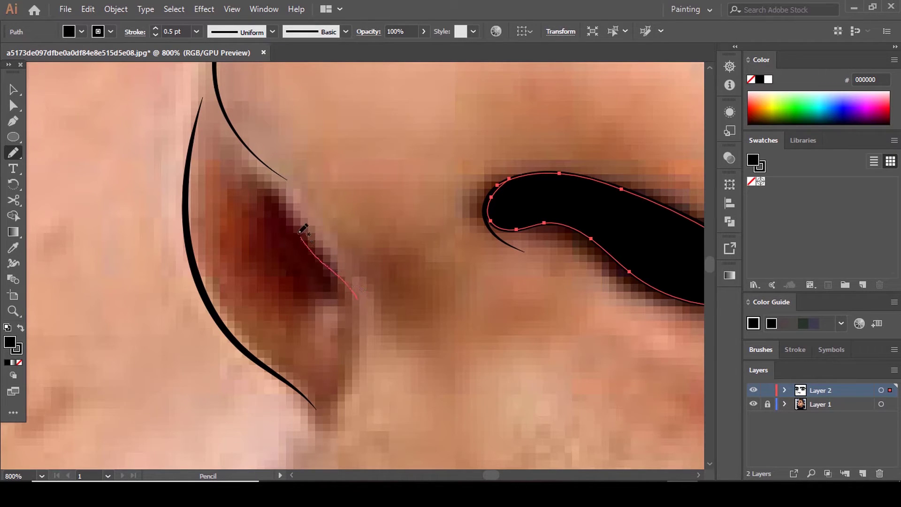
{"action": "mouse_move", "coordinate": [275, 192]}
{"action": "left_mouse_down"}
{"action": "mouse_move", "coordinate": [273, 229]}
{"action": "mouse_move", "coordinate": [289, 279]}
{"action": "left_mouse_up"}
{"action": "left_click_drag", "start_coordinate": [353, 280], "coordinate": [358, 282]}
{"action": "scroll", "coordinate": [366, 282], "scroll_direction": "down", "scroll_amount": 3}
{"action": "key", "text": "shift+x"}
- Pull in the lower tip of the farther nostril's black shape by moving its anchor with Direct Selection
{"action": "key", "text": "a"}
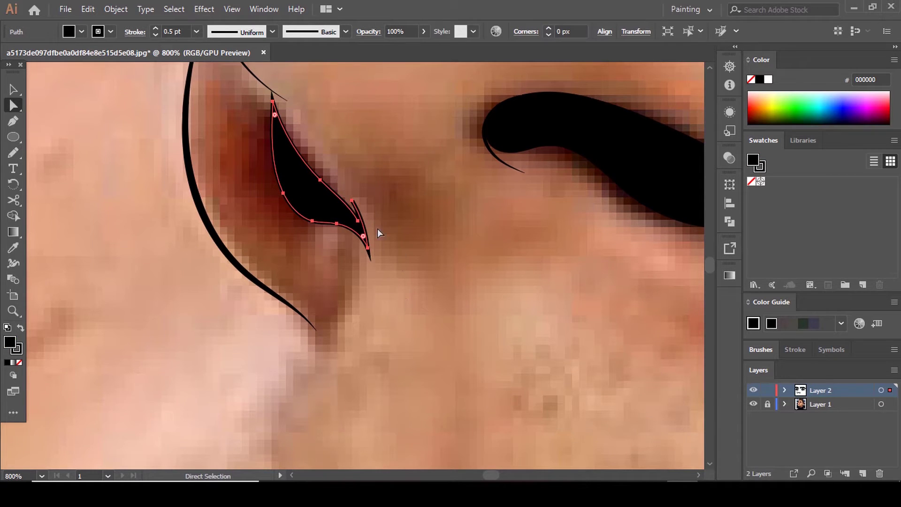
{"action": "left_click", "coordinate": [368, 247]}
{"action": "left_click_drag", "start_coordinate": [367, 247], "coordinate": [362, 240]}
{"action": "left_click", "coordinate": [342, 220]}
- Check the drawing with Layer 1 briefly hidden and make a small anchor adjustment to the nostril linework
{"action": "key", "text": "ctrl+0"}
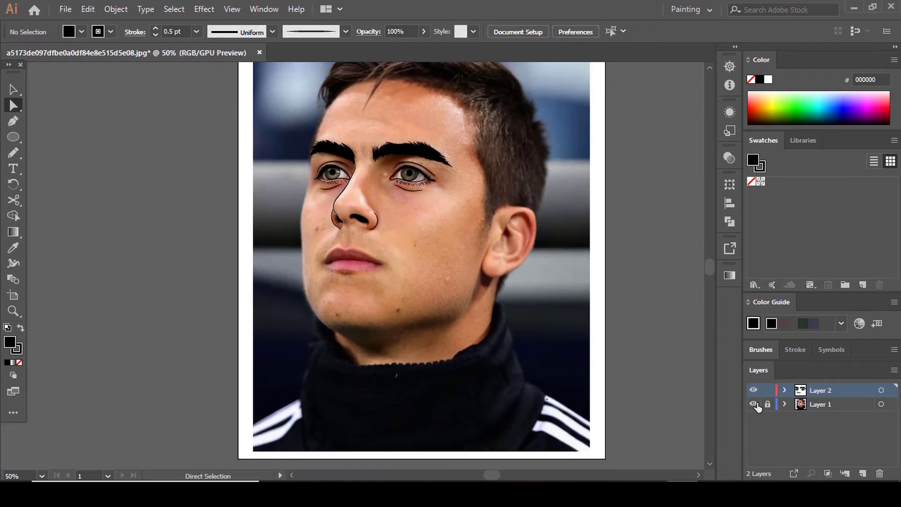
{"action": "left_click", "coordinate": [754, 403]}
{"action": "left_click", "coordinate": [753, 403]}
{"action": "scroll", "coordinate": [356, 226], "scroll_direction": "up", "scroll_amount": 6}
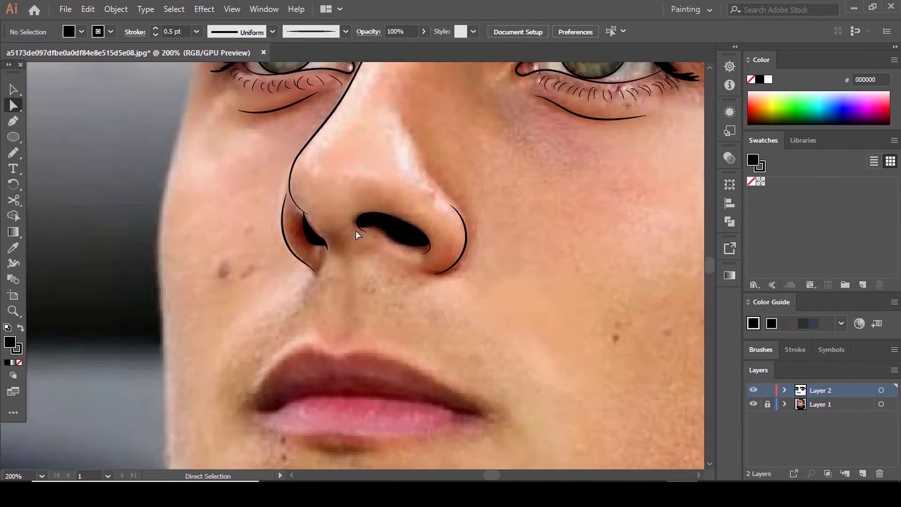
{"action": "left_click_drag", "start_coordinate": [252, 171], "coordinate": [251, 158]}
{"action": "left_click", "coordinate": [341, 183]}
{"action": "scroll", "coordinate": [340, 183], "scroll_direction": "down", "scroll_amount": 5}
- Paint the outer lip outline and the line between the lips with the Paintbrush at a 0.5 pt stroke
{"action": "key", "text": "b"}
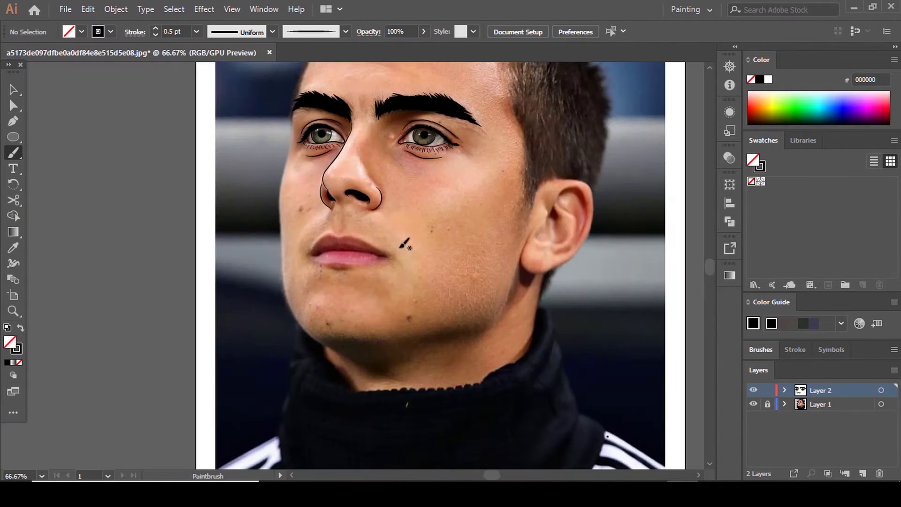
{"action": "scroll", "coordinate": [357, 252], "scroll_direction": "up", "scroll_amount": 3}
{"action": "scroll", "coordinate": [342, 230], "scroll_direction": "up", "scroll_amount": 1}
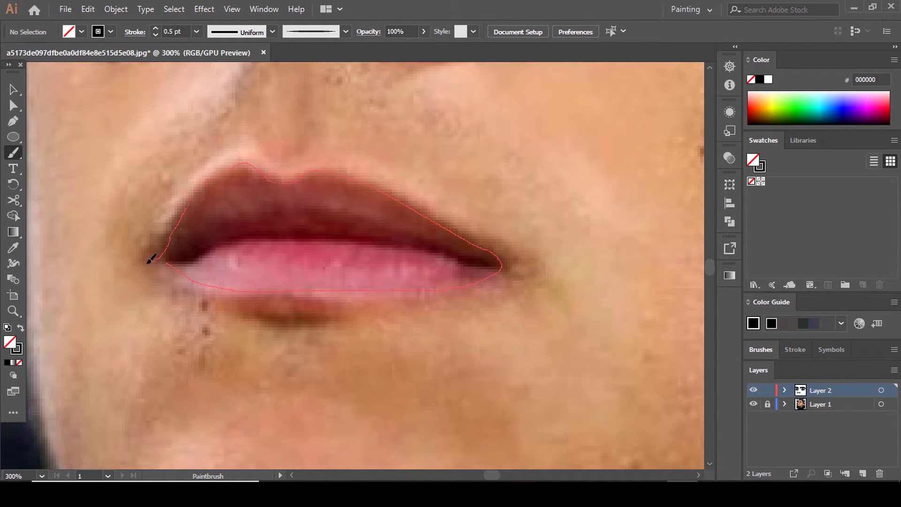
{"action": "left_click_drag", "start_coordinate": [516, 246], "coordinate": [518, 245]}
{"action": "scroll", "coordinate": [518, 246], "scroll_direction": "down", "scroll_amount": 1}
{"action": "scroll", "coordinate": [487, 273], "scroll_direction": "up", "scroll_amount": 1}
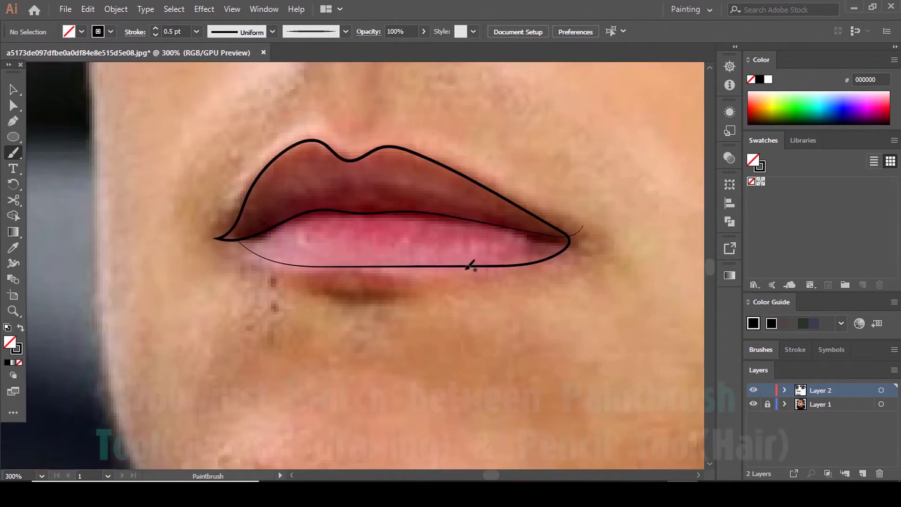
- Reshape the lip lines at the farther mouth corner by moving their anchors and handles with Direct Selection
{"action": "scroll", "coordinate": [330, 221], "scroll_direction": "up", "scroll_amount": 2}
{"action": "key", "text": "a"}
{"action": "left_click", "coordinate": [144, 230]}
{"action": "left_click_drag", "start_coordinate": [145, 226], "coordinate": [143, 219]}
{"action": "left_click_drag", "start_coordinate": [107, 257], "coordinate": [48, 230]}
{"action": "scroll", "coordinate": [133, 251], "scroll_direction": "up", "scroll_amount": 4}
{"action": "scroll", "coordinate": [162, 232], "scroll_direction": "down", "scroll_amount": 2}
{"action": "left_click_drag", "start_coordinate": [188, 258], "coordinate": [178, 271]}
- Refine the middle dip of the line between the lips by adjusting its anchors and handles
{"action": "scroll", "coordinate": [177, 271], "scroll_direction": "down", "scroll_amount": 1}
{"action": "left_click_drag", "start_coordinate": [416, 198], "coordinate": [220, 213]}
{"action": "scroll", "coordinate": [235, 202], "scroll_direction": "up", "scroll_amount": 1}
{"action": "left_click", "coordinate": [354, 224]}
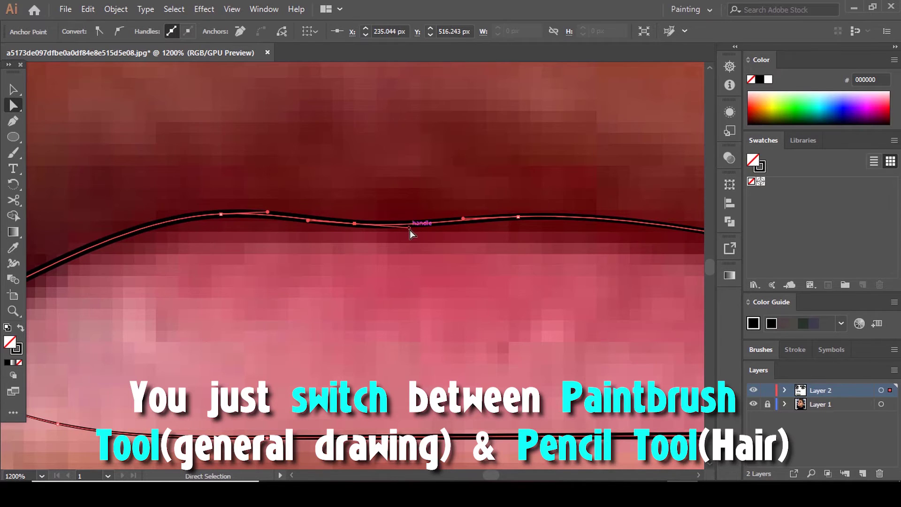
{"action": "scroll", "coordinate": [410, 229], "scroll_direction": "down", "scroll_amount": 4}
- Adjust the end of the line between the lips to meet the outline at the nearer mouth corner
{"action": "scroll", "coordinate": [481, 235], "scroll_direction": "up", "scroll_amount": 2}
{"action": "scroll", "coordinate": [531, 269], "scroll_direction": "down", "scroll_amount": 1}
{"action": "left_click", "coordinate": [532, 269]}
{"action": "scroll", "coordinate": [531, 269], "scroll_direction": "up", "scroll_amount": 3}
{"action": "left_click", "coordinate": [516, 257]}
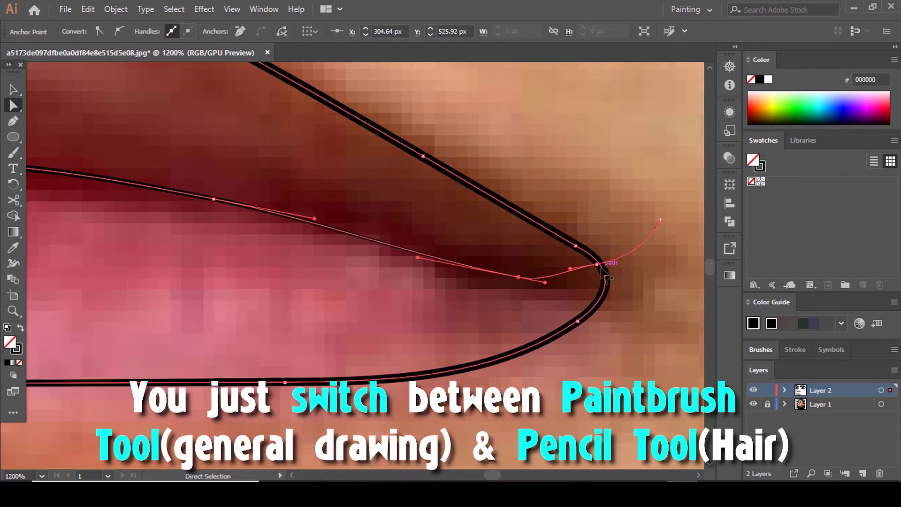
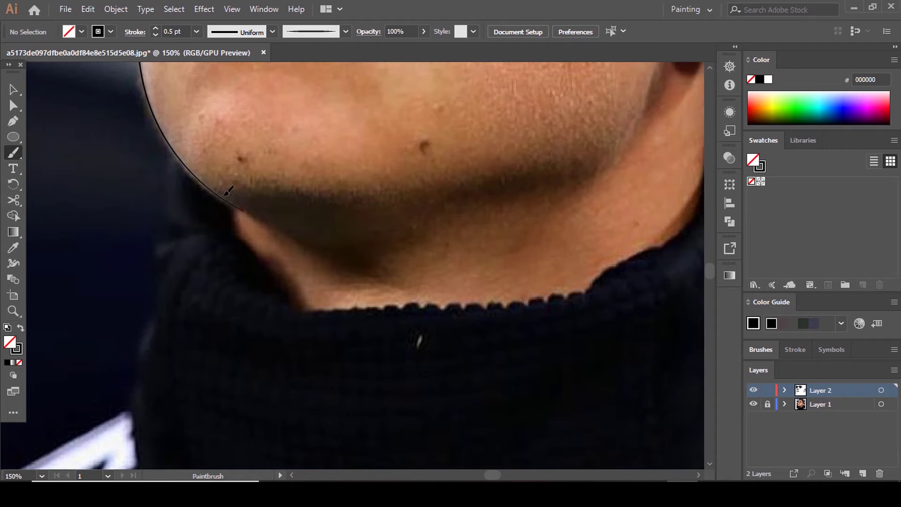
- Paint a short neck line below the chin and the jawline from the earlobe to under the chin with the Paintbrush
{"action": "left_click_drag", "start_coordinate": [224, 195], "coordinate": [235, 247]}
{"action": "scroll", "coordinate": [237, 257], "scroll_direction": "down", "scroll_amount": 3}
{"action": "scroll", "coordinate": [352, 189], "scroll_direction": "up", "scroll_amount": 2}
{"action": "left_click_drag", "start_coordinate": [370, 257], "coordinate": [266, 285]}
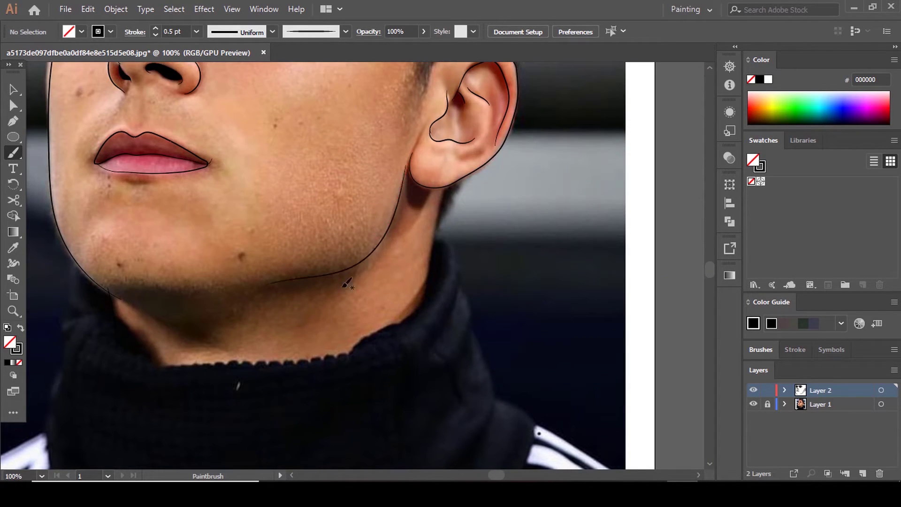
- Refine the jawline's curve and its free end under the chin with the Direct Selection tool
{"action": "scroll", "coordinate": [354, 245], "scroll_direction": "up", "scroll_amount": 3}
{"action": "key", "text": "a"}
{"action": "left_click_drag", "start_coordinate": [467, 175], "coordinate": [457, 185]}
{"action": "left_click", "coordinate": [364, 304]}
{"action": "left_click", "coordinate": [361, 291]}
{"action": "scroll", "coordinate": [359, 289], "scroll_direction": "down", "scroll_amount": 2}
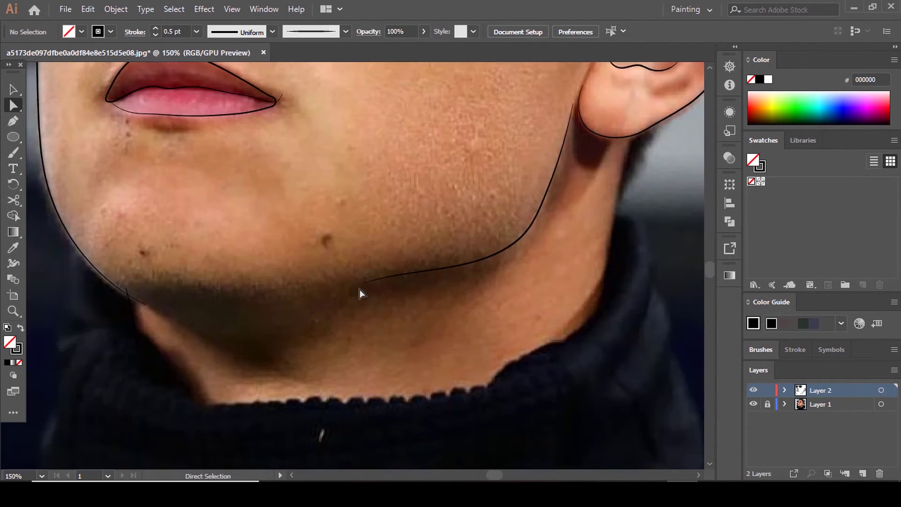
{"action": "left_click", "coordinate": [363, 276]}
{"action": "left_click_drag", "start_coordinate": [406, 259], "coordinate": [399, 261]}
{"action": "left_click", "coordinate": [361, 242]}
{"action": "scroll", "coordinate": [393, 280], "scroll_direction": "down", "scroll_amount": 5}
{"action": "left_click", "coordinate": [766, 404]}
- Move the face contour's end anchor at the chin and add an anchor point on the curve above it
{"action": "scroll", "coordinate": [433, 311], "scroll_direction": "up", "scroll_amount": 6}
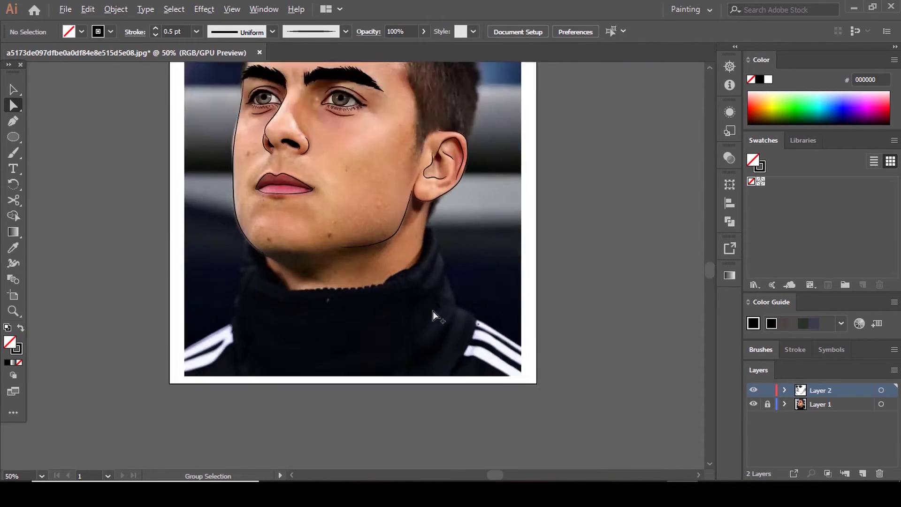
{"action": "left_click", "coordinate": [216, 221]}
{"action": "left_click_drag", "start_coordinate": [216, 222], "coordinate": [208, 214]}
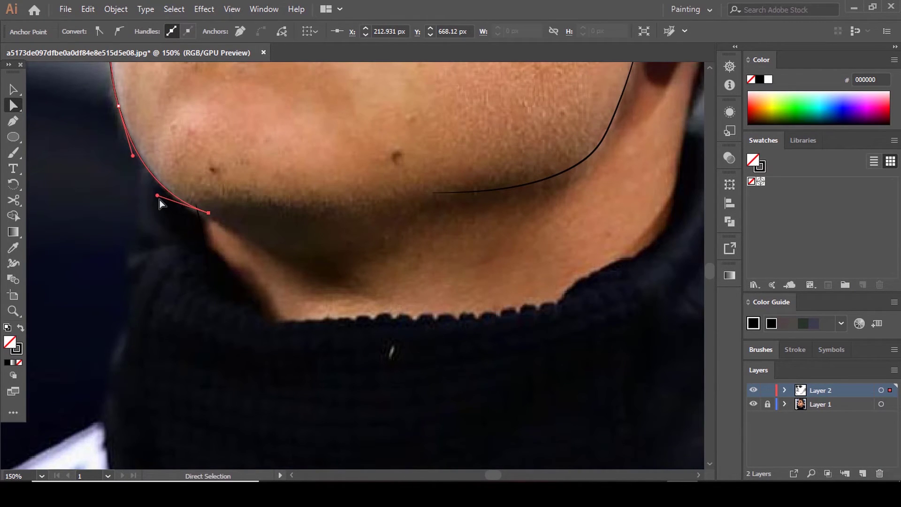
{"action": "key", "text": "p"}
{"action": "left_click", "coordinate": [144, 164]}
- Reshape the face contour around the chin by moving the added anchor, the end anchor and its handle
{"action": "left_click", "coordinate": [13, 105]}
{"action": "scroll", "coordinate": [144, 163], "scroll_direction": "up", "scroll_amount": 4}
{"action": "left_click_drag", "start_coordinate": [149, 171], "coordinate": [174, 171]}
{"action": "scroll", "coordinate": [174, 174], "scroll_direction": "down", "scroll_amount": 2}
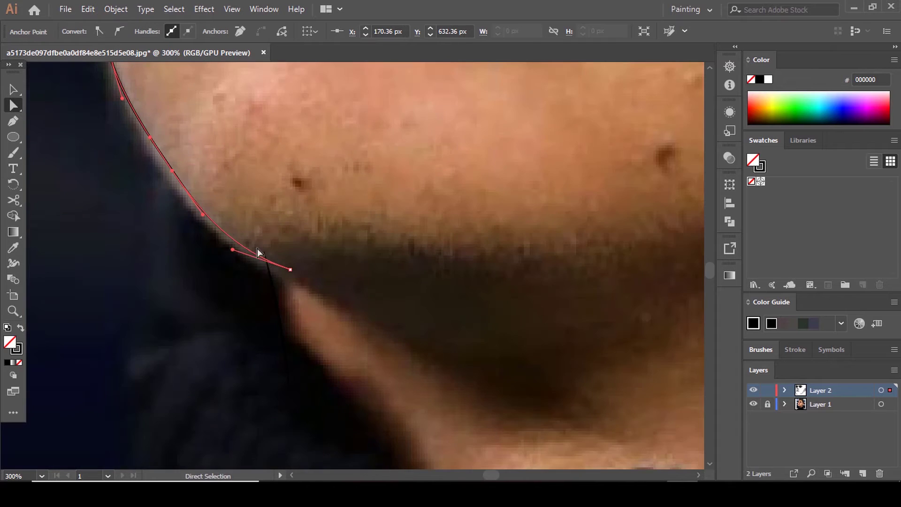
{"action": "left_click_drag", "start_coordinate": [232, 249], "coordinate": [229, 258]}
{"action": "left_click_drag", "start_coordinate": [290, 270], "coordinate": [286, 262]}
- Extend the face contour along the underside of the chin toward the jawline with the Pencil tool
{"action": "scroll", "coordinate": [225, 249], "scroll_direction": "down", "scroll_amount": 3}
{"action": "mouse_move", "coordinate": [226, 250]}
{"action": "left_mouse_down"}
{"action": "mouse_move", "coordinate": [228, 260]}
{"action": "mouse_move", "coordinate": [390, 235]}
{"action": "left_mouse_up"}
{"action": "scroll", "coordinate": [283, 263], "scroll_direction": "up", "scroll_amount": 1}
{"action": "key", "text": "n"}
- Smooth the extended contour under the chin by adjusting its anchors and handles with Direct Selection
{"action": "key", "text": "a"}
{"action": "left_click_drag", "start_coordinate": [306, 245], "coordinate": [309, 250]}
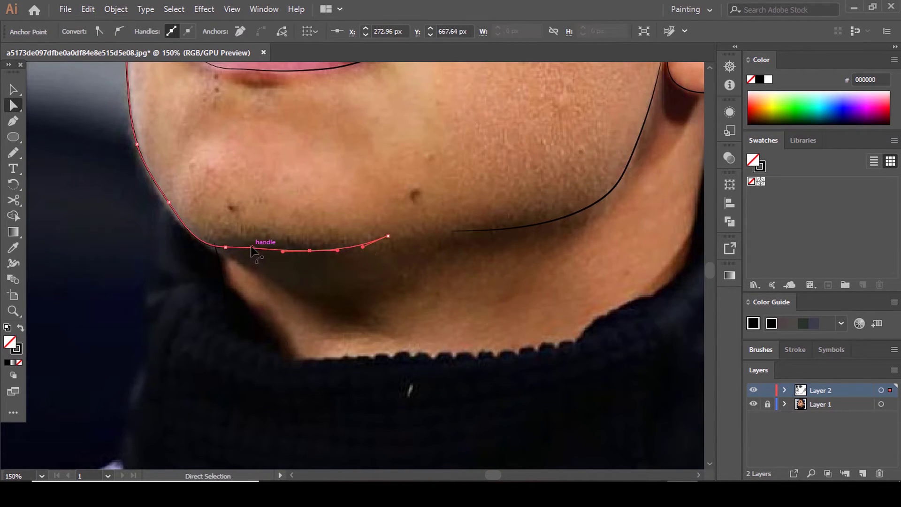
{"action": "left_click_drag", "start_coordinate": [253, 247], "coordinate": [262, 253]}
{"action": "scroll", "coordinate": [209, 257], "scroll_direction": "up", "scroll_amount": 3}
{"action": "left_click_drag", "start_coordinate": [224, 222], "coordinate": [215, 202]}
{"action": "scroll", "coordinate": [220, 219], "scroll_direction": "down", "scroll_amount": 3}
{"action": "left_click", "coordinate": [392, 219]}
{"action": "scroll", "coordinate": [384, 236], "scroll_direction": "down", "scroll_amount": 3}
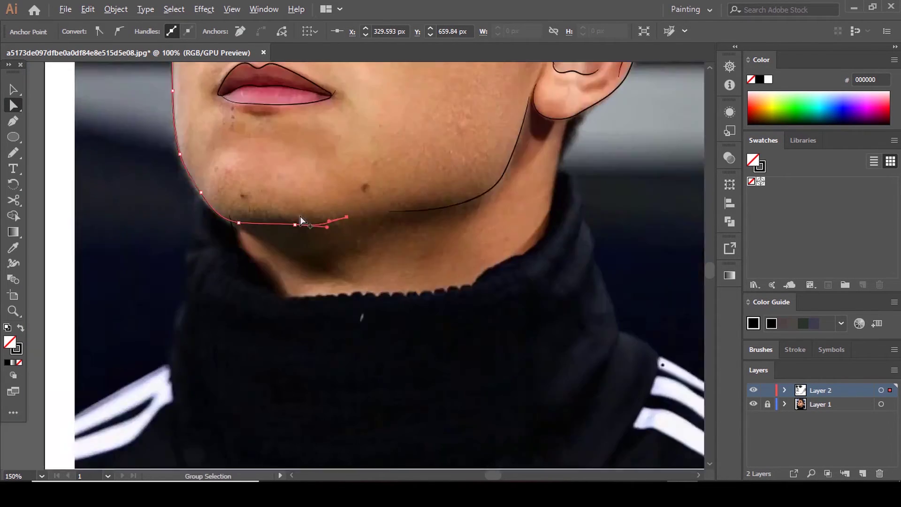
- Adjust the jawline's free end and handle under the chin and check the drawing with Layer 1 briefly hidden
{"action": "scroll", "coordinate": [305, 214], "scroll_direction": "up", "scroll_amount": 4}
{"action": "left_click_drag", "start_coordinate": [309, 213], "coordinate": [308, 217]}
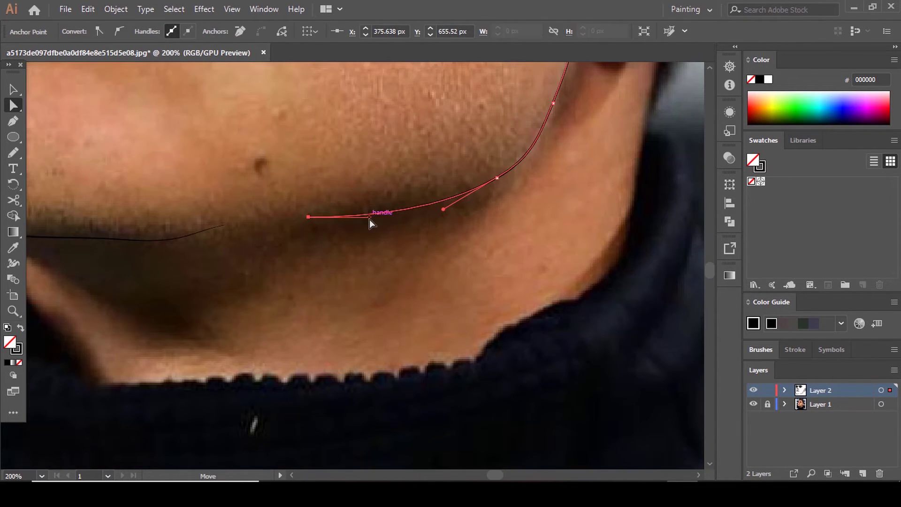
{"action": "scroll", "coordinate": [370, 219], "scroll_direction": "down", "scroll_amount": 1}
{"action": "left_click_drag", "start_coordinate": [370, 217], "coordinate": [374, 209]}
{"action": "left_click", "coordinate": [374, 232]}
{"action": "scroll", "coordinate": [374, 233], "scroll_direction": "down", "scroll_amount": 4}
{"action": "scroll", "coordinate": [404, 246], "scroll_direction": "down", "scroll_amount": 1}
{"action": "left_click", "coordinate": [753, 405]}
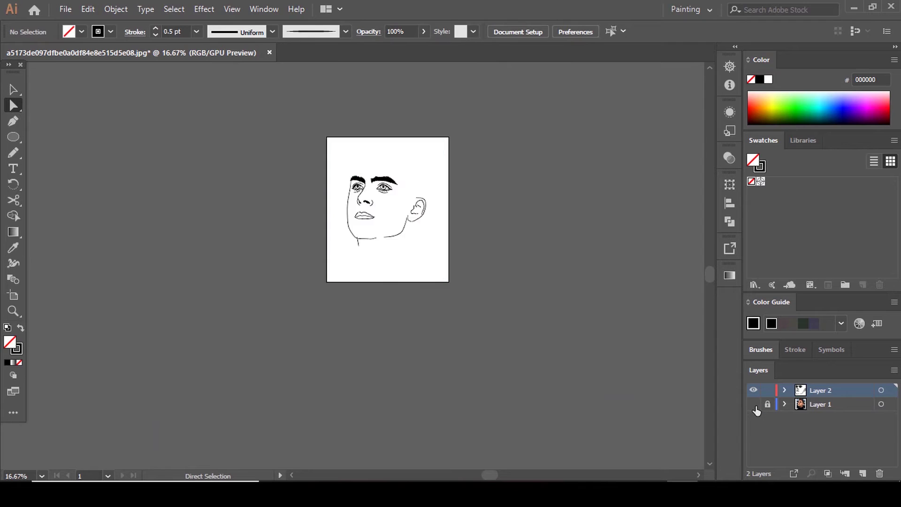
{"action": "left_click", "coordinate": [753, 404]}
- Paint the back neck line from the earlobe down toward the collar and check it with Layer 1 briefly hidden
{"action": "scroll", "coordinate": [412, 240], "scroll_direction": "up", "scroll_amount": 5}
{"action": "scroll", "coordinate": [391, 235], "scroll_direction": "up", "scroll_amount": 2}
{"action": "key", "text": "b"}
{"action": "left_click_drag", "start_coordinate": [406, 287], "coordinate": [399, 320]}
{"action": "key", "text": "a"}
{"action": "scroll", "coordinate": [422, 277], "scroll_direction": "up", "scroll_amount": 4}
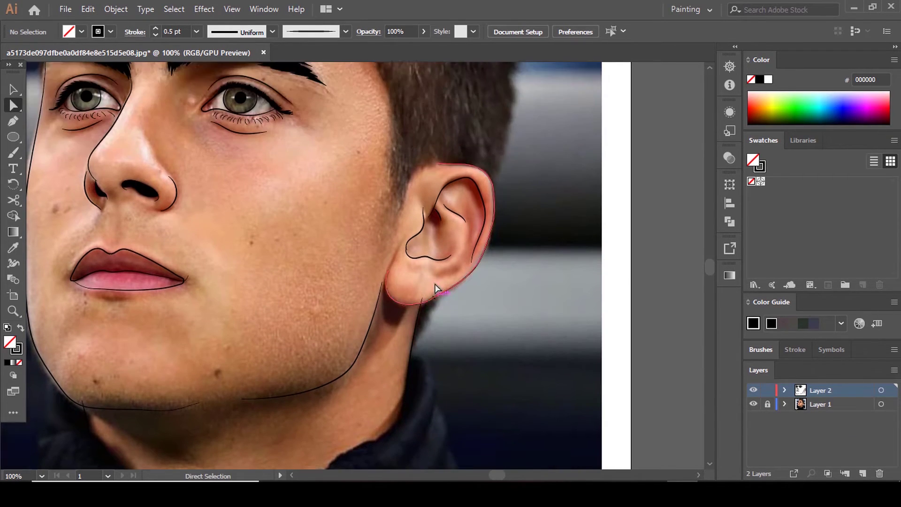
{"action": "scroll", "coordinate": [441, 300], "scroll_direction": "down", "scroll_amount": 2}
{"action": "left_click", "coordinate": [753, 405]}
{"action": "left_click", "coordinate": [753, 404]}
- Paint the collar's outer outline from the back of the neck, around below the photo, and up to the chin with the Paintbrush tool
{"action": "scroll", "coordinate": [418, 237], "scroll_direction": "up", "scroll_amount": 3}
{"action": "scroll", "coordinate": [376, 186], "scroll_direction": "down", "scroll_amount": 2}
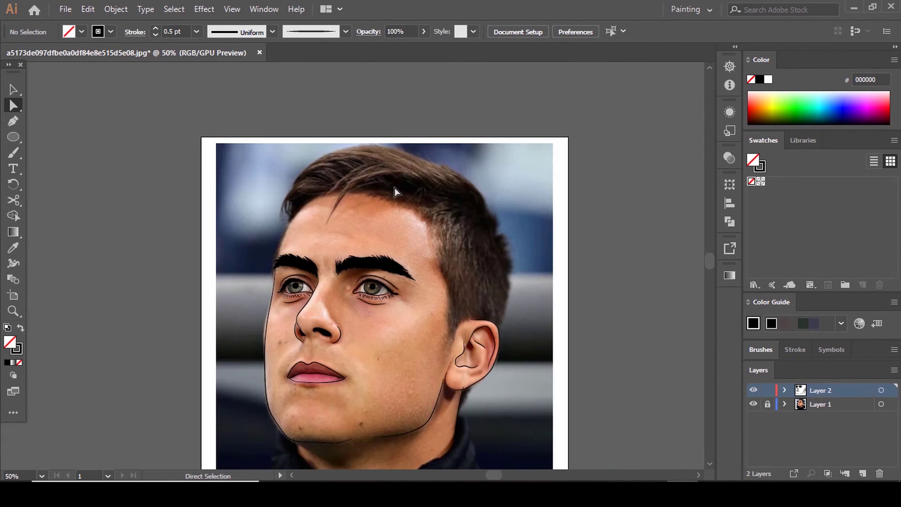
{"action": "scroll", "coordinate": [396, 187], "scroll_direction": "up", "scroll_amount": 1}
{"action": "scroll", "coordinate": [418, 197], "scroll_direction": "down", "scroll_amount": 3}
{"action": "scroll", "coordinate": [438, 206], "scroll_direction": "down", "scroll_amount": 4}
{"action": "scroll", "coordinate": [468, 272], "scroll_direction": "up", "scroll_amount": 1}
{"action": "scroll", "coordinate": [467, 273], "scroll_direction": "down", "scroll_amount": 1}
{"action": "scroll", "coordinate": [467, 272], "scroll_direction": "up", "scroll_amount": 1}
{"action": "key", "text": "b"}
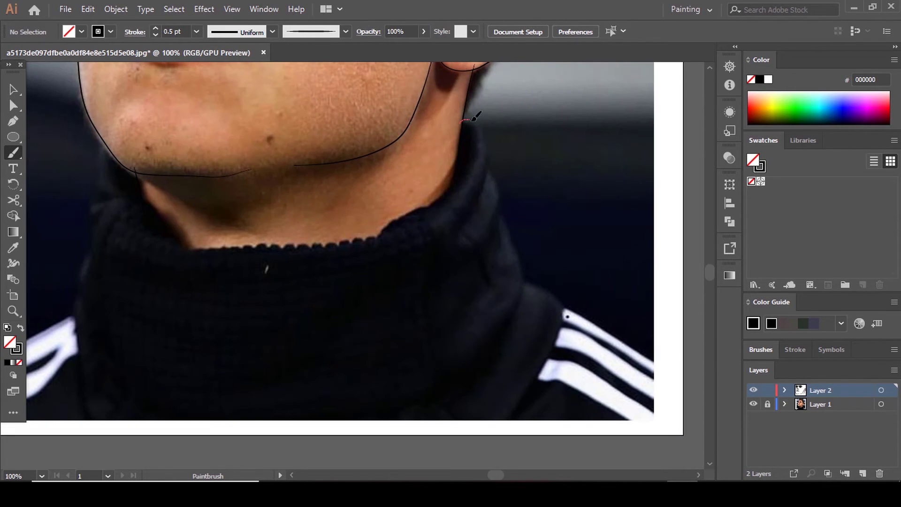
{"action": "mouse_move", "coordinate": [470, 120]}
{"action": "left_mouse_down"}
{"action": "mouse_move", "coordinate": [496, 169]}
{"action": "mouse_move", "coordinate": [498, 232]}
{"action": "mouse_move", "coordinate": [504, 163]}
{"action": "mouse_move", "coordinate": [526, 227]}
{"action": "left_mouse_up"}
{"action": "scroll", "coordinate": [498, 230], "scroll_direction": "down", "scroll_amount": 2}
{"action": "scroll", "coordinate": [527, 146], "scroll_direction": "down", "scroll_amount": 3}
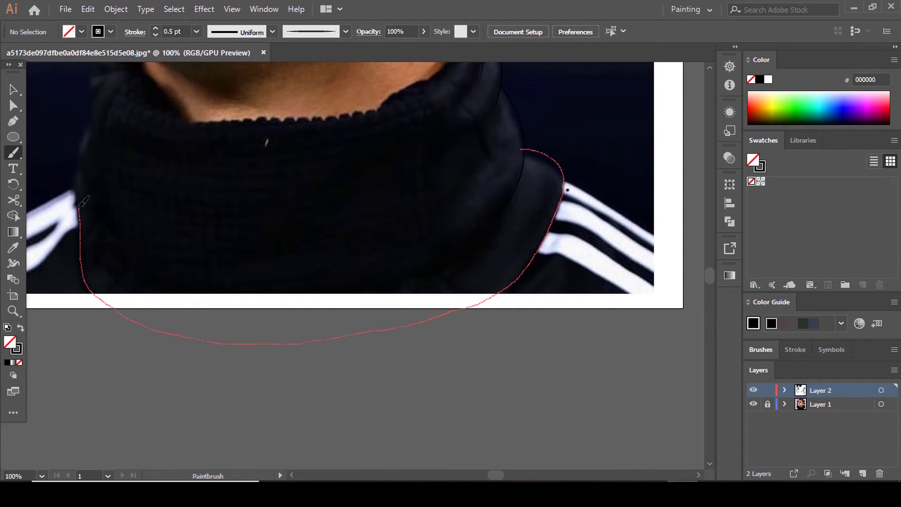
{"action": "left_click_drag", "start_coordinate": [94, 109], "coordinate": [138, 60]}
{"action": "scroll", "coordinate": [211, 113], "scroll_direction": "up", "scroll_amount": 4}
- Adjust the collar outline's end below the chin and its handles with Direct Selection to follow the photo
{"action": "key", "text": "a"}
{"action": "left_click", "coordinate": [124, 172]}
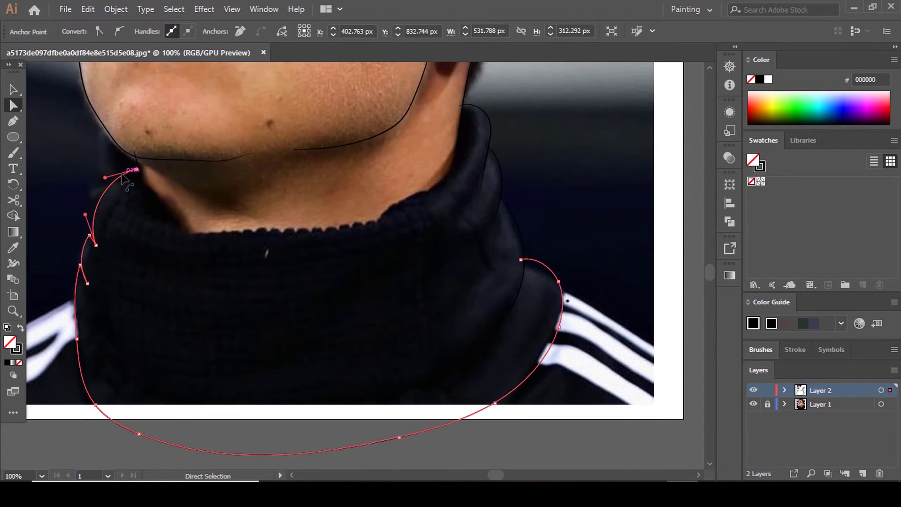
{"action": "scroll", "coordinate": [123, 169], "scroll_direction": "up", "scroll_amount": 3}
{"action": "left_click", "coordinate": [167, 159]}
{"action": "left_click_drag", "start_coordinate": [167, 159], "coordinate": [176, 188]}
{"action": "left_click_drag", "start_coordinate": [83, 213], "coordinate": [105, 117]}
{"action": "left_click_drag", "start_coordinate": [175, 188], "coordinate": [190, 197]}
{"action": "left_click_drag", "start_coordinate": [122, 126], "coordinate": [112, 108]}
{"action": "scroll", "coordinate": [234, 168], "scroll_direction": "down", "scroll_amount": 4}
{"action": "left_click", "coordinate": [503, 196]}
- Paint the collar's fold line below the ear with the Paintbrush and extend it past the photo's lower edge with the Pencil tool
{"action": "scroll", "coordinate": [479, 162], "scroll_direction": "up", "scroll_amount": 2, "text": "alt"}
{"action": "key", "text": "b"}
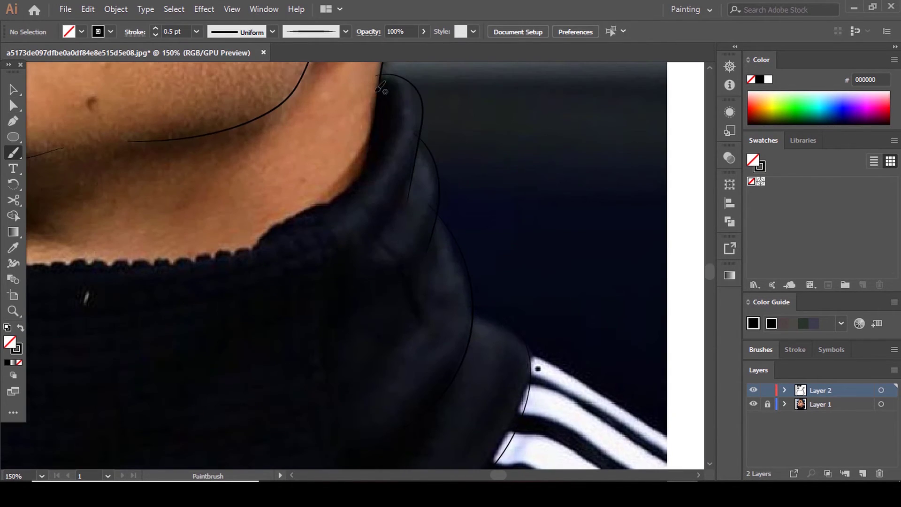
{"action": "left_click_drag", "start_coordinate": [338, 256], "coordinate": [340, 424]}
{"action": "scroll", "coordinate": [364, 402], "scroll_direction": "down", "scroll_amount": 3}
{"action": "key", "text": "a"}
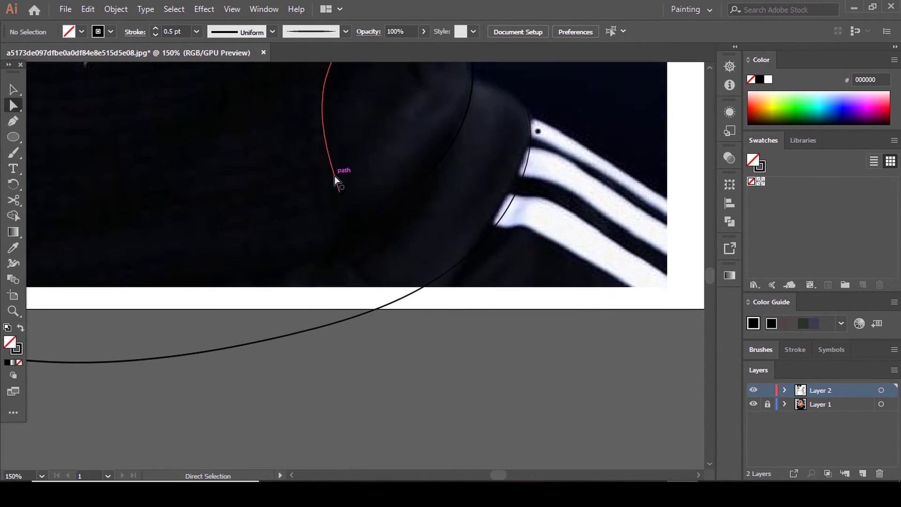
{"action": "left_click", "coordinate": [336, 179]}
{"action": "key", "text": "b"}
{"action": "key", "text": "n"}
{"action": "left_click_drag", "start_coordinate": [340, 193], "coordinate": [415, 326]}
{"action": "key", "text": "b"}
{"action": "scroll", "coordinate": [455, 295], "scroll_direction": "down", "scroll_amount": 3}
{"action": "scroll", "coordinate": [283, 200], "scroll_direction": "up", "scroll_amount": 3}
{"action": "key", "text": "a"}
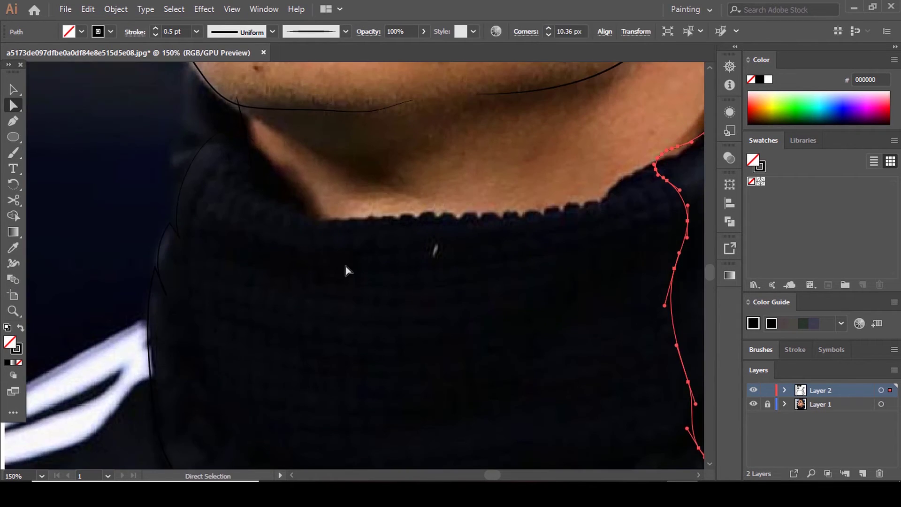
{"action": "left_click", "coordinate": [346, 269]}
- Paint the opposite collar fold line from beneath the chin and extend it below the photo's edge with the Pencil tool
{"action": "key", "text": "b"}
{"action": "scroll", "coordinate": [269, 162], "scroll_direction": "down", "scroll_amount": 2}
{"action": "scroll", "coordinate": [269, 163], "scroll_direction": "up", "scroll_amount": 1}
{"action": "scroll", "coordinate": [225, 183], "scroll_direction": "up", "scroll_amount": 2, "text": "alt"}
{"action": "mouse_move", "coordinate": [286, 152]}
{"action": "left_mouse_down"}
{"action": "mouse_move", "coordinate": [241, 156]}
{"action": "mouse_move", "coordinate": [216, 223]}
{"action": "left_mouse_up"}
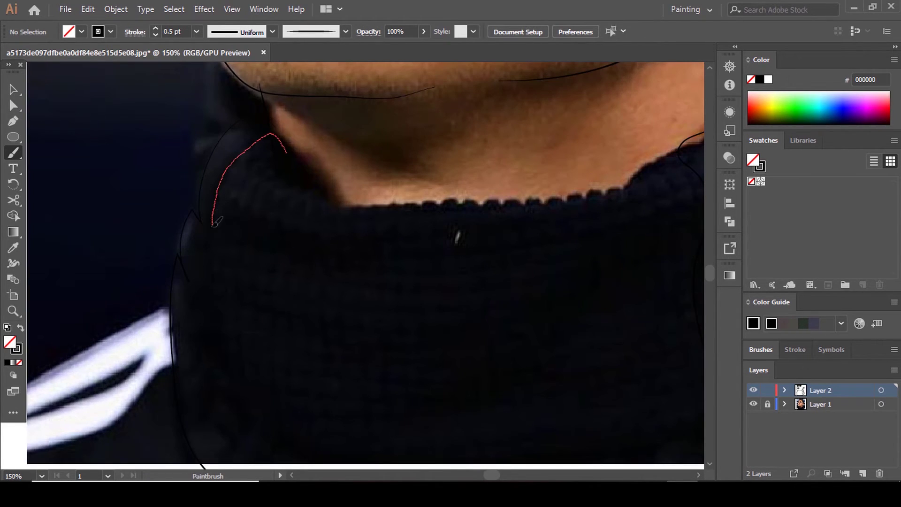
{"action": "left_click_drag", "start_coordinate": [291, 467], "coordinate": [288, 468]}
{"action": "scroll", "coordinate": [299, 356], "scroll_direction": "down", "scroll_amount": 4}
{"action": "key", "text": "a"}
{"action": "left_click", "coordinate": [289, 231]}
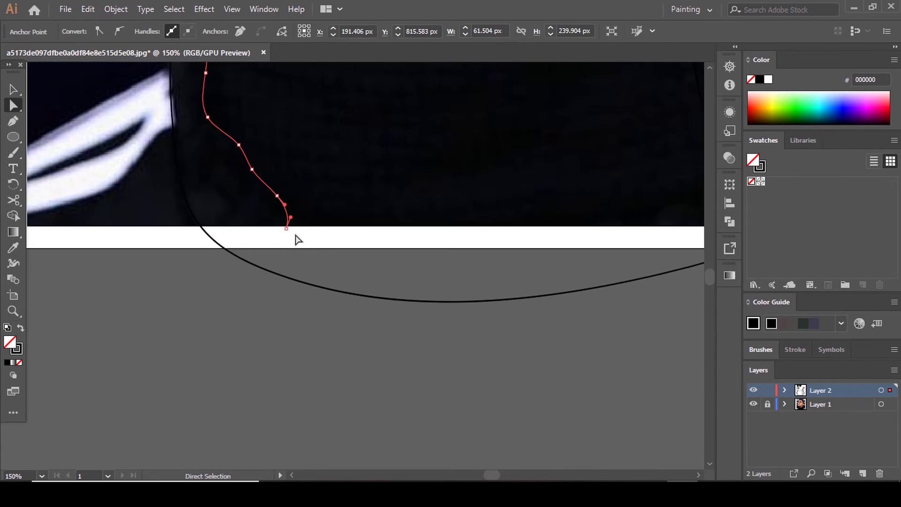
{"action": "key", "text": "n"}
{"action": "scroll", "coordinate": [296, 291], "scroll_direction": "down", "scroll_amount": 6}
{"action": "mouse_move", "coordinate": [288, 231]}
{"action": "left_mouse_down"}
{"action": "mouse_move", "coordinate": [291, 307]}
{"action": "mouse_move", "coordinate": [314, 305]}
{"action": "left_mouse_up"}
{"action": "key", "text": "shift+o"}
{"action": "key", "text": "Escape"}
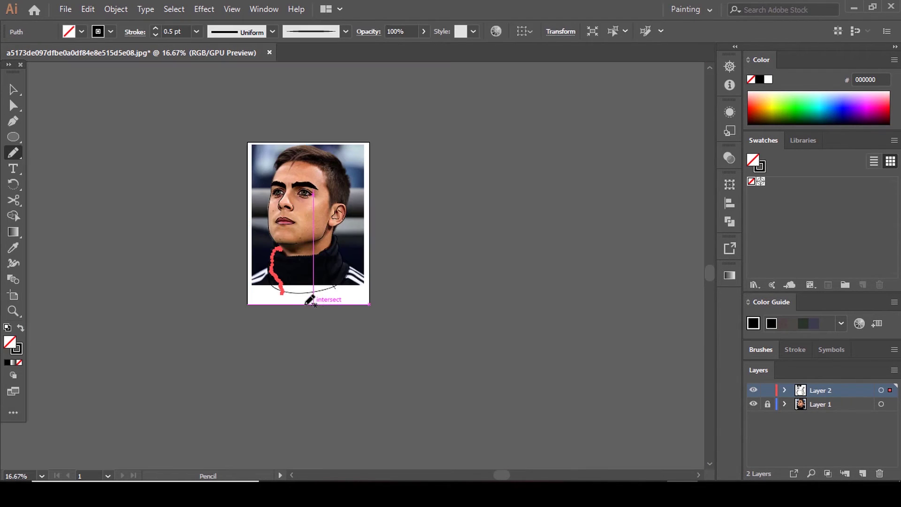
{"action": "scroll", "coordinate": [309, 300], "scroll_direction": "up", "scroll_amount": 5, "text": "alt"}
{"action": "scroll", "coordinate": [319, 282], "scroll_direction": "up", "scroll_amount": 2}
{"action": "left_click", "coordinate": [356, 205], "text": "ctrl"}
- Check the Paintbrush tool options and paint the collar's bumpy ribbed upper edge across the front of the neck
{"action": "key", "text": "b"}
{"action": "left_click_drag", "start_coordinate": [355, 205], "coordinate": [353, 243]}
{"action": "double_click", "coordinate": [16, 157]}
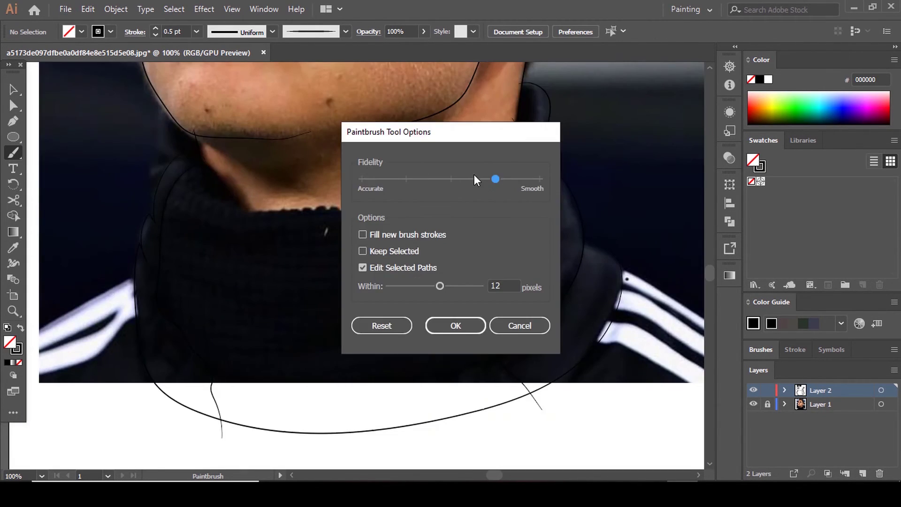
{"action": "left_click", "coordinate": [456, 328]}
{"action": "scroll", "coordinate": [377, 209], "scroll_direction": "up", "scroll_amount": 1, "text": "alt"}
{"action": "left_click_drag", "start_coordinate": [100, 142], "coordinate": [176, 193]}
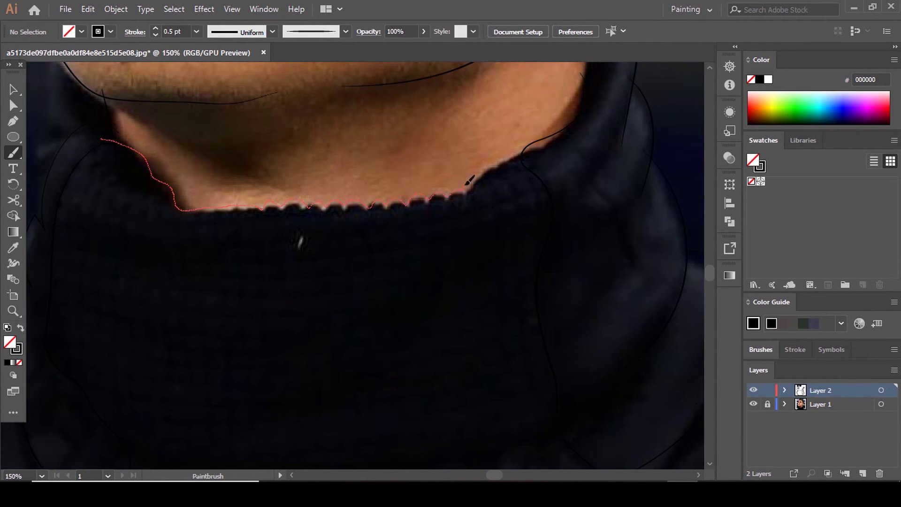
{"action": "left_click_drag", "start_coordinate": [534, 159], "coordinate": [535, 158]}
- Examine the collar and neck linework against the photo and with Layer 1 hidden
{"action": "scroll", "coordinate": [443, 208], "scroll_direction": "down", "scroll_amount": 4, "text": "alt"}
{"action": "left_click", "coordinate": [754, 404]}
{"action": "left_click", "coordinate": [753, 403]}
{"action": "scroll", "coordinate": [386, 215], "scroll_direction": "up", "scroll_amount": 4, "text": "alt"}
{"action": "scroll", "coordinate": [328, 197], "scroll_direction": "down", "scroll_amount": 1}
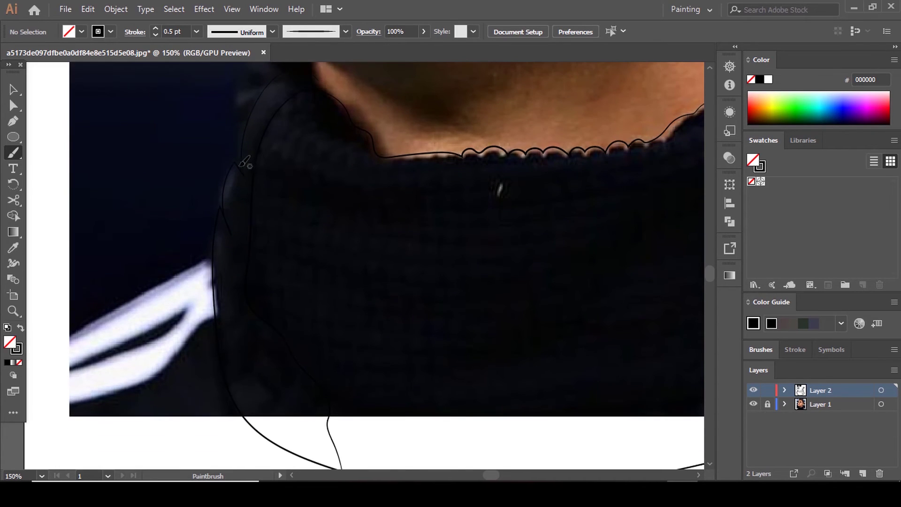
{"action": "scroll", "coordinate": [220, 280], "scroll_direction": "down", "scroll_amount": 5}
{"action": "scroll", "coordinate": [426, 249], "scroll_direction": "up", "scroll_amount": 4}
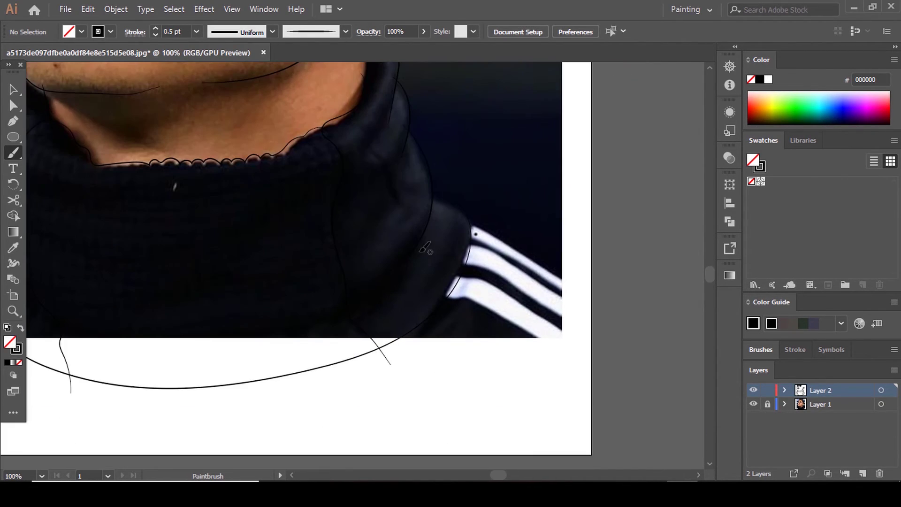
{"action": "scroll", "coordinate": [390, 152], "scroll_direction": "down", "scroll_amount": 4}
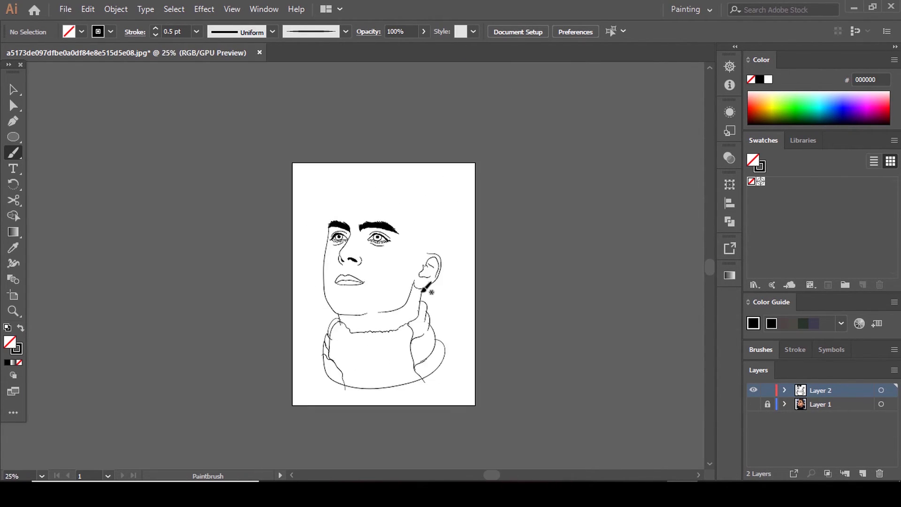
{"action": "scroll", "coordinate": [432, 305], "scroll_direction": "up", "scroll_amount": 3}
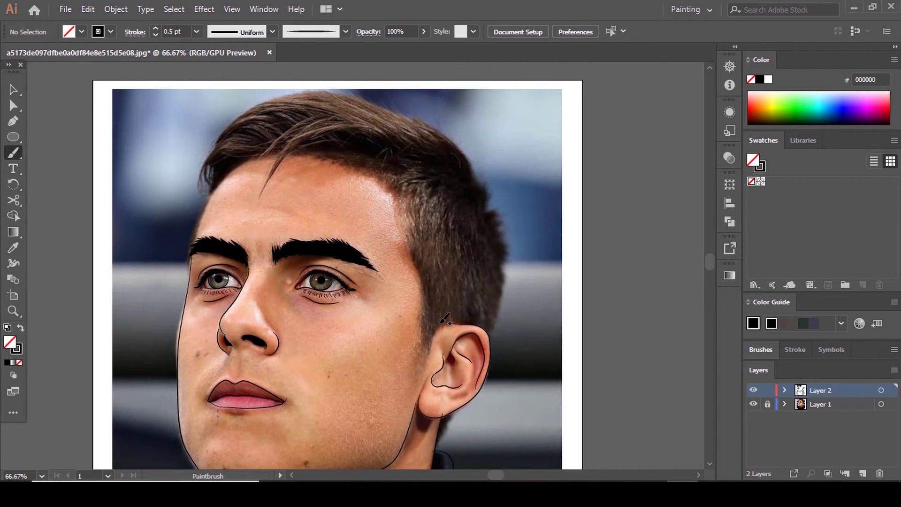
- Draw the jagged front hairline with the Pencil tool from beside the ear, up the temple, and across the forehead
{"action": "key", "text": "n"}
{"action": "scroll", "coordinate": [450, 305], "scroll_direction": "up", "scroll_amount": 2}
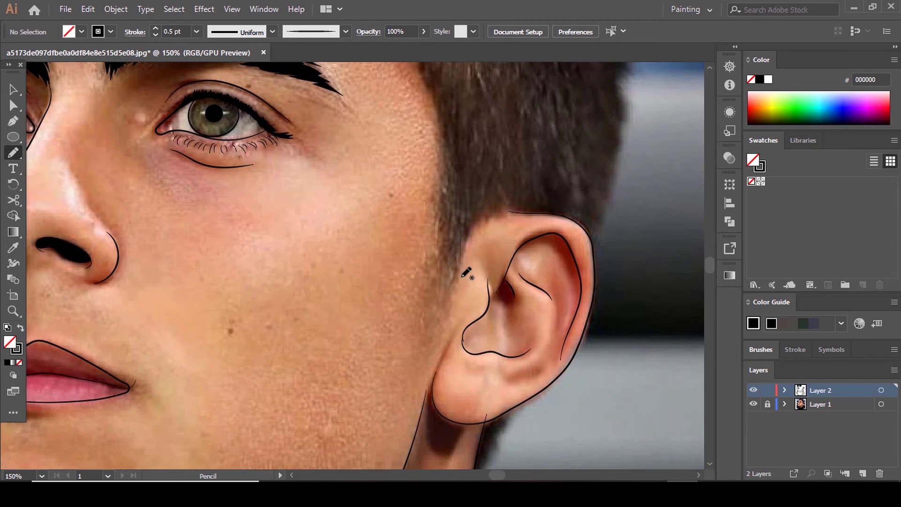
{"action": "left_click_drag", "start_coordinate": [442, 121], "coordinate": [436, 129]}
{"action": "scroll", "coordinate": [436, 129], "scroll_direction": "up", "scroll_amount": 3}
{"action": "left_click_drag", "start_coordinate": [436, 288], "coordinate": [431, 239]}
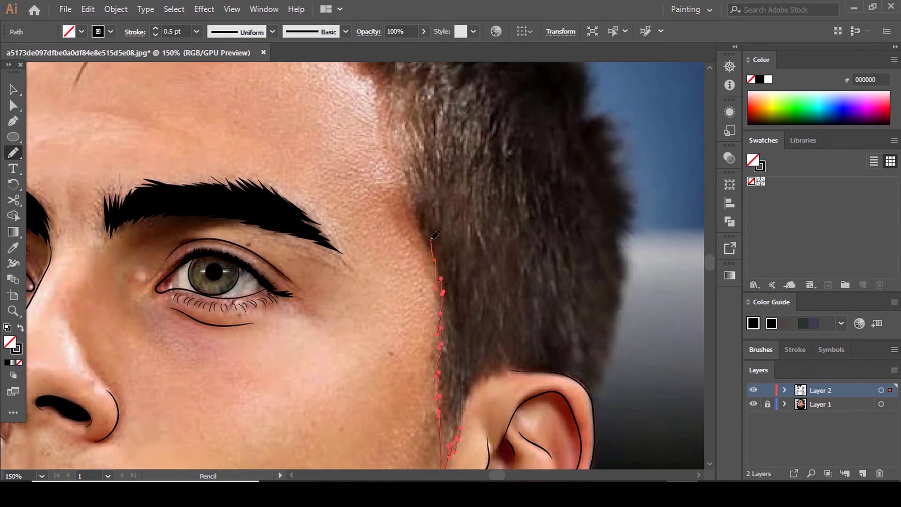
{"action": "left_click_drag", "start_coordinate": [416, 152], "coordinate": [390, 94]}
{"action": "scroll", "coordinate": [400, 227], "scroll_direction": "up", "scroll_amount": 3}
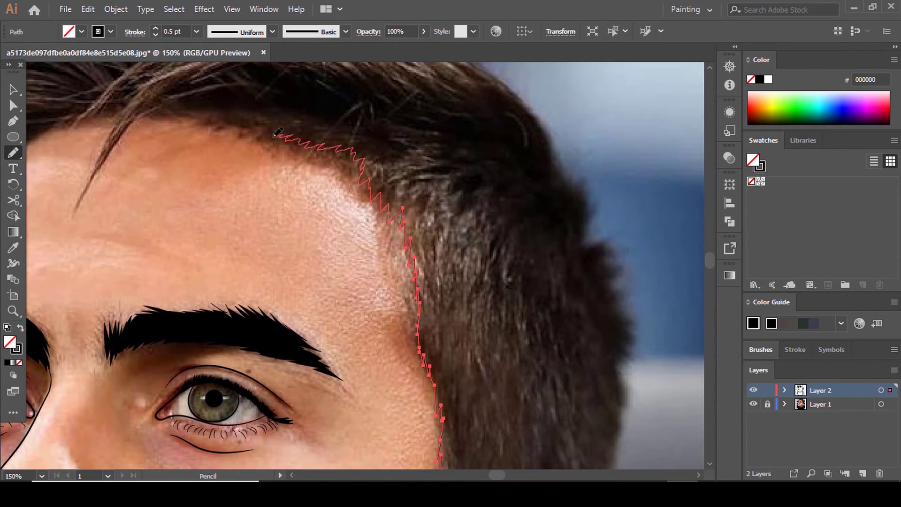
{"action": "left_click_drag", "start_coordinate": [224, 117], "coordinate": [185, 117]}
- Continue the hairline with loose fringe strands over the forehead and down the far temple to the eyebrow
{"action": "scroll", "coordinate": [396, 167], "scroll_direction": "down", "scroll_amount": 3}
{"action": "scroll", "coordinate": [315, 145], "scroll_direction": "up", "scroll_amount": 4}
{"action": "left_click_drag", "start_coordinate": [369, 163], "coordinate": [327, 167]}
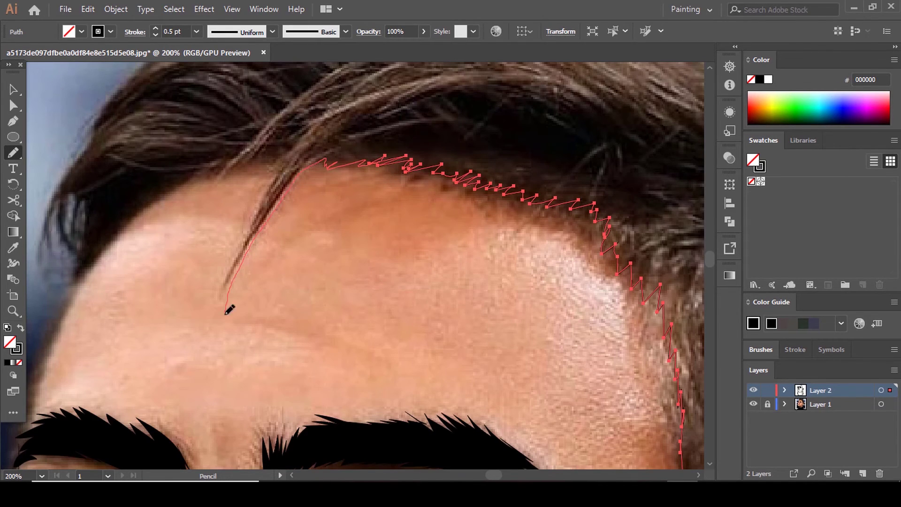
{"action": "left_click_drag", "start_coordinate": [107, 248], "coordinate": [99, 260]}
{"action": "left_click_drag", "start_coordinate": [103, 257], "coordinate": [377, 182]}
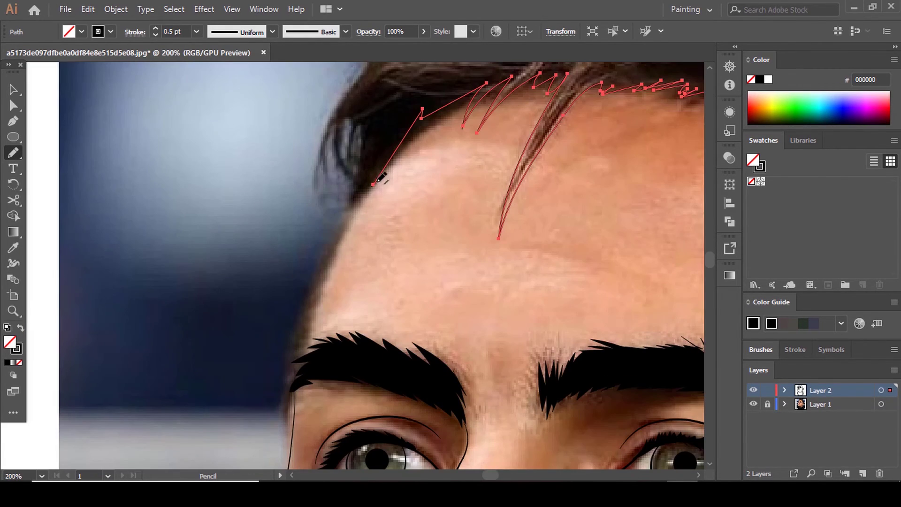
{"action": "mouse_move", "coordinate": [294, 406]}
{"action": "left_mouse_down"}
{"action": "mouse_move", "coordinate": [287, 422]}
{"action": "mouse_move", "coordinate": [327, 254]}
{"action": "left_mouse_up"}
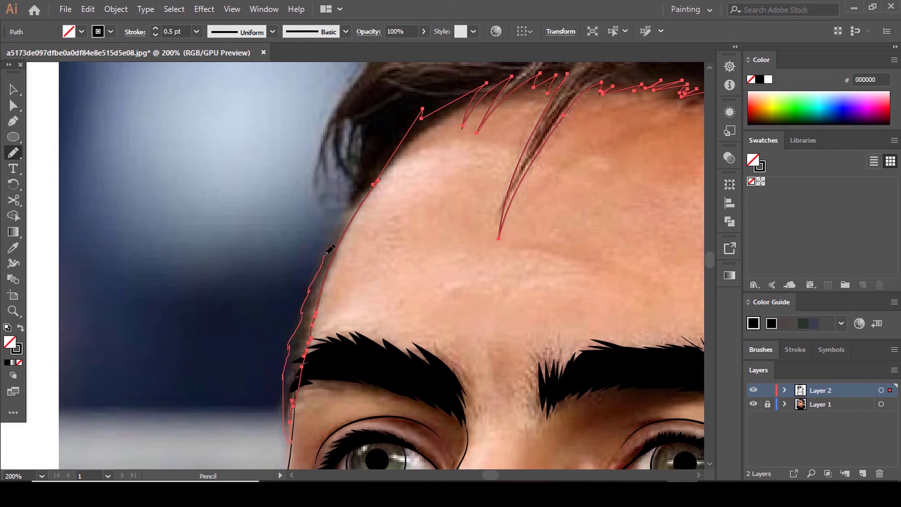
- Trace the outer hair contour from the far temple's loose strands over the top of the head toward the back
{"action": "left_click_drag", "start_coordinate": [331, 174], "coordinate": [323, 136]}
{"action": "scroll", "coordinate": [296, 187], "scroll_direction": "down", "scroll_amount": 2}
{"action": "scroll", "coordinate": [376, 146], "scroll_direction": "up", "scroll_amount": 1}
{"action": "left_click_drag", "start_coordinate": [376, 145], "coordinate": [150, 276]}
{"action": "mouse_move", "coordinate": [75, 249]}
{"action": "left_mouse_down"}
{"action": "mouse_move", "coordinate": [97, 205]}
{"action": "mouse_move", "coordinate": [395, 125]}
{"action": "mouse_move", "coordinate": [520, 176]}
{"action": "left_mouse_up"}
{"action": "left_click_drag", "start_coordinate": [645, 267], "coordinate": [419, 200]}
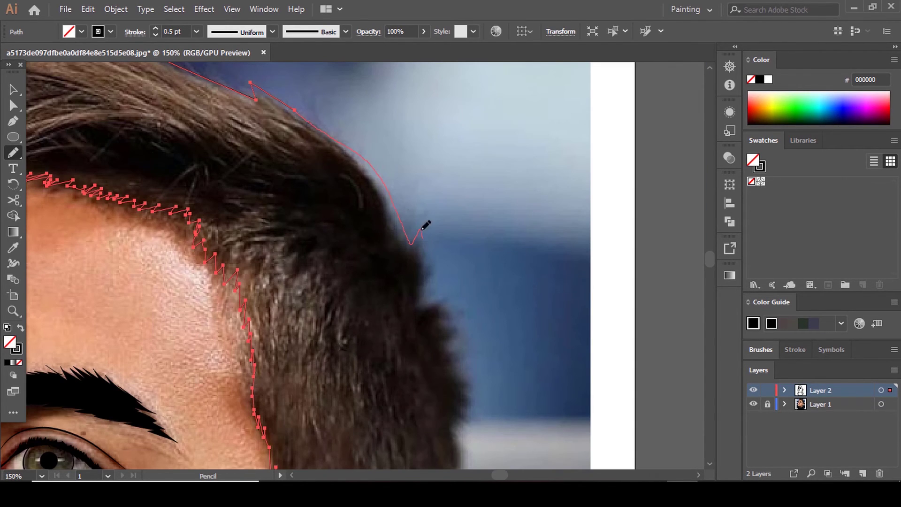
- Finish the spiky hair outline down the back of the head to the ear and fill the hair shape with black
{"action": "left_click_drag", "start_coordinate": [453, 352], "coordinate": [460, 368]}
{"action": "scroll", "coordinate": [460, 367], "scroll_direction": "down", "scroll_amount": 1}
{"action": "left_click_drag", "start_coordinate": [462, 415], "coordinate": [464, 234]}
{"action": "left_click_drag", "start_coordinate": [458, 190], "coordinate": [470, 197]}
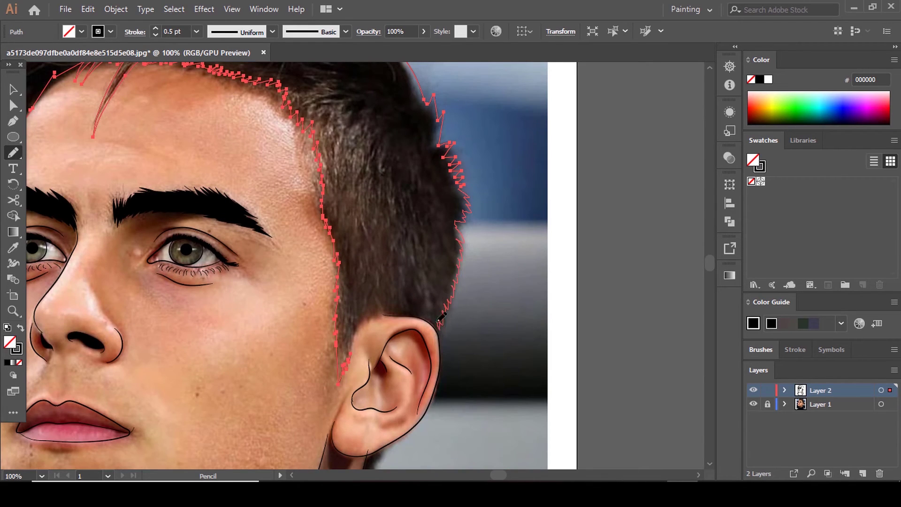
{"action": "scroll", "coordinate": [385, 309], "scroll_direction": "down", "scroll_amount": 5}
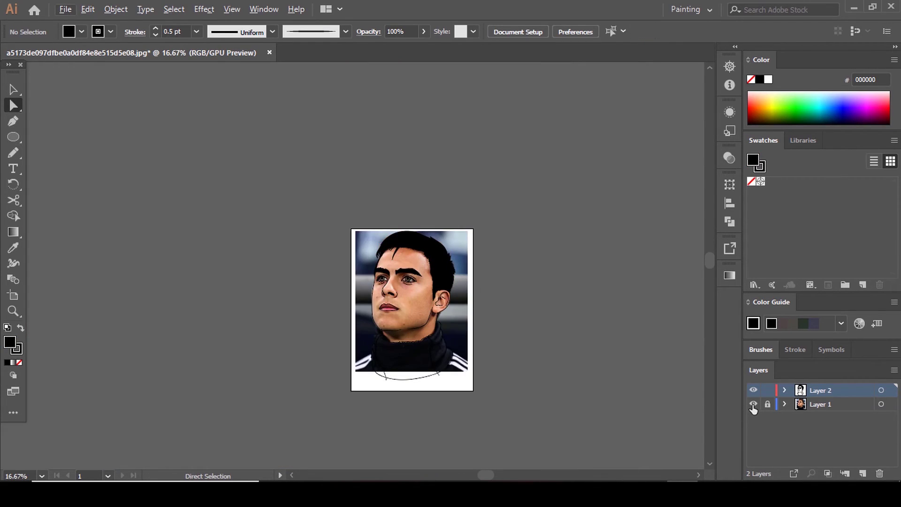
- Compare the filled hair and facial lines with the photo, with Layer 1 hidden and shown
{"action": "left_click", "coordinate": [753, 404]}
{"action": "scroll", "coordinate": [409, 260], "scroll_direction": "up", "scroll_amount": 3}
{"action": "scroll", "coordinate": [458, 241], "scroll_direction": "down", "scroll_amount": 2}
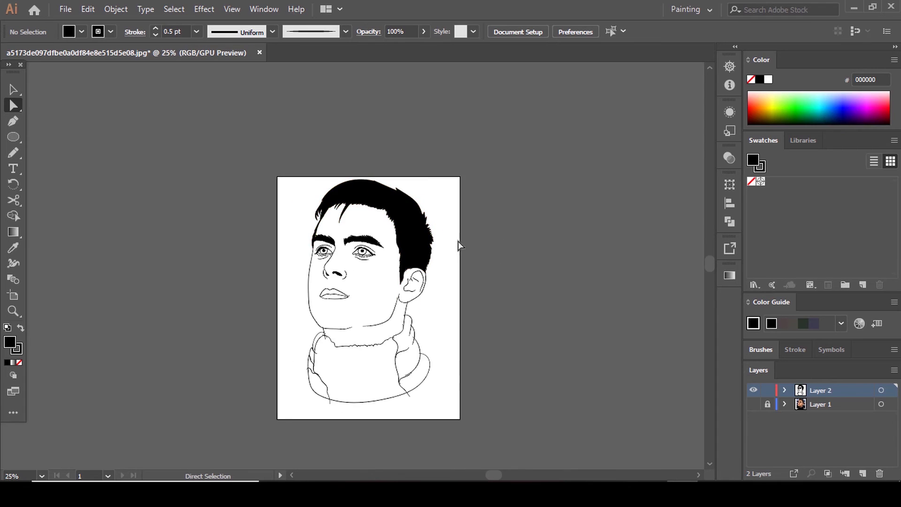
{"action": "left_click", "coordinate": [754, 404]}
{"action": "scroll", "coordinate": [457, 289], "scroll_direction": "up", "scroll_amount": 6}
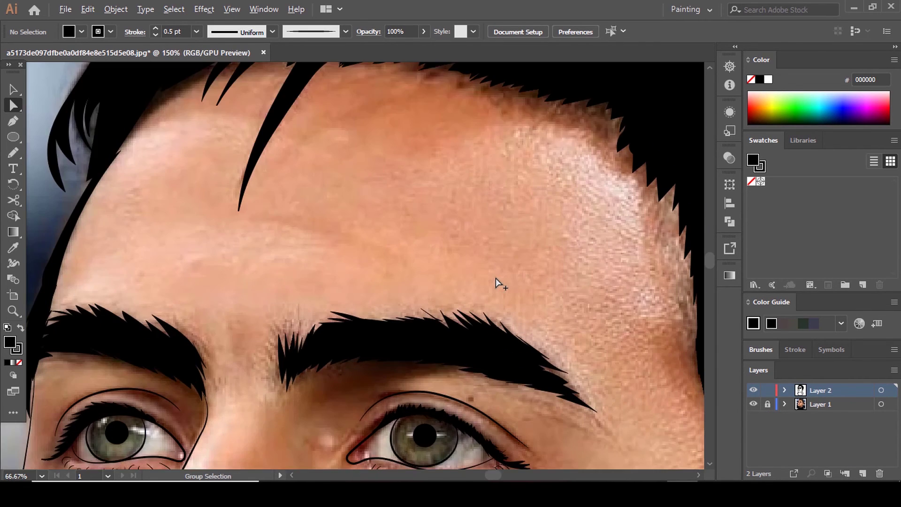
{"action": "scroll", "coordinate": [410, 249], "scroll_direction": "down", "scroll_amount": 4}
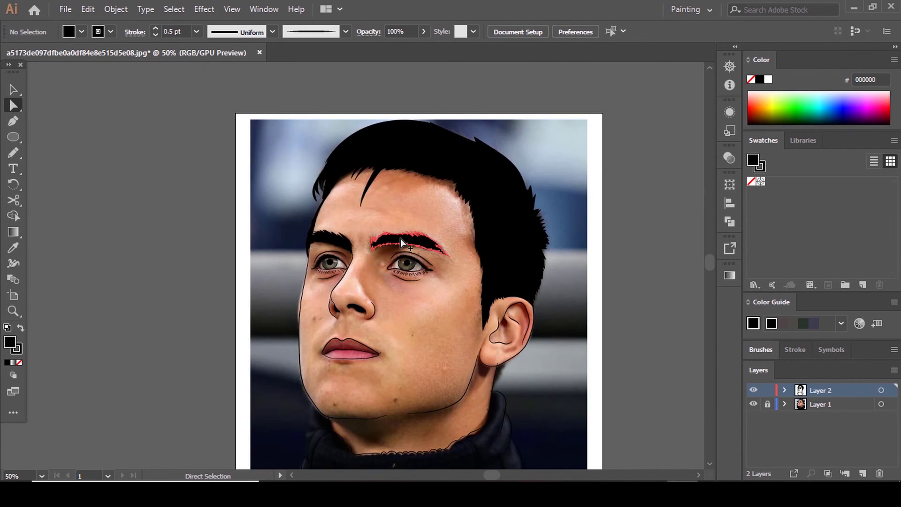
{"action": "scroll", "coordinate": [401, 239], "scroll_direction": "up", "scroll_amount": 3}
{"action": "scroll", "coordinate": [378, 221], "scroll_direction": "down", "scroll_amount": 3}
{"action": "scroll", "coordinate": [388, 276], "scroll_direction": "down", "scroll_amount": 2}
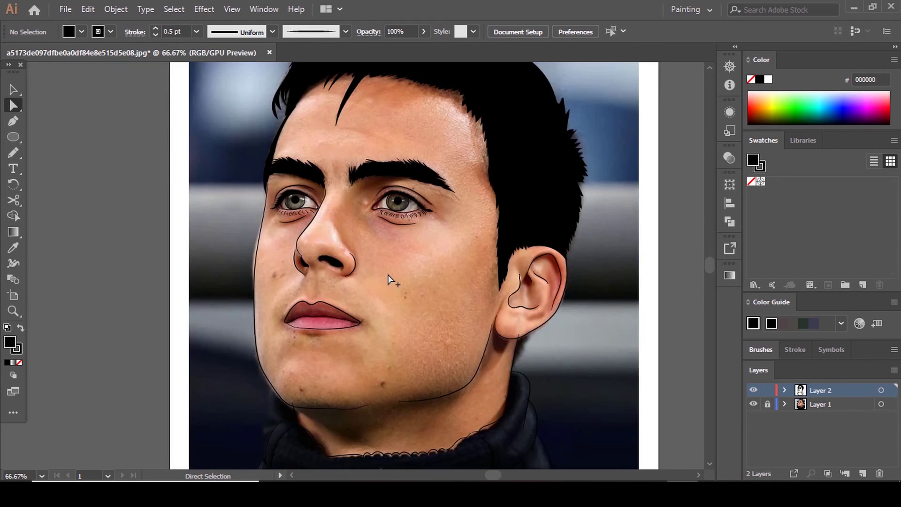
{"action": "scroll", "coordinate": [388, 281], "scroll_direction": "down", "scroll_amount": 2}
- Hide Layer 1 and examine the hair, face and collar line art without the photo
{"action": "left_click", "coordinate": [753, 405]}
{"action": "scroll", "coordinate": [446, 263], "scroll_direction": "up", "scroll_amount": 3}
{"action": "scroll", "coordinate": [446, 263], "scroll_direction": "up", "scroll_amount": 2}
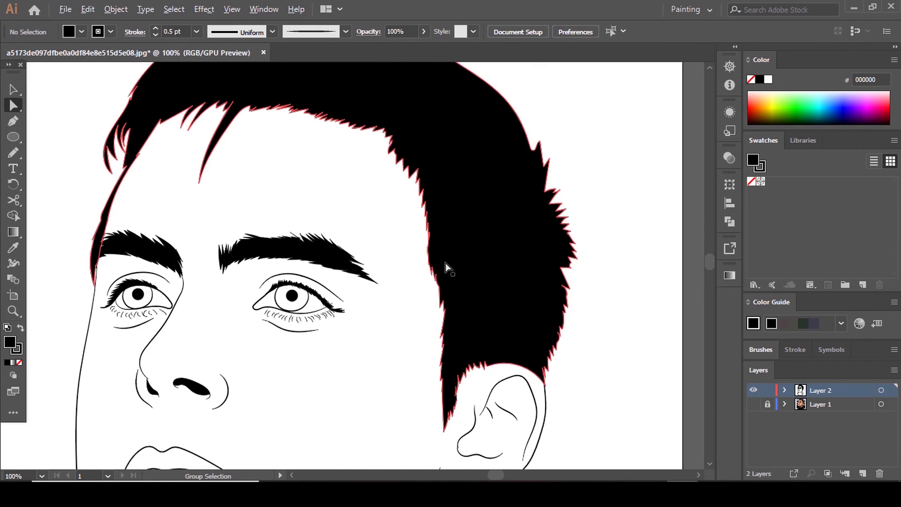
{"action": "scroll", "coordinate": [446, 263], "scroll_direction": "down", "scroll_amount": 4}
{"action": "scroll", "coordinate": [443, 260], "scroll_direction": "up", "scroll_amount": 2}
{"action": "scroll", "coordinate": [443, 261], "scroll_direction": "up", "scroll_amount": 2}
{"action": "scroll", "coordinate": [429, 217], "scroll_direction": "down", "scroll_amount": 4}
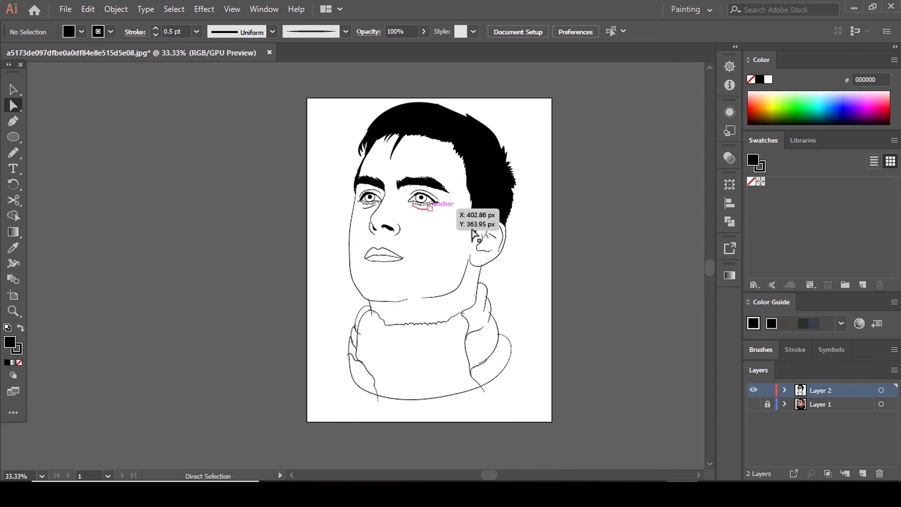
{"action": "scroll", "coordinate": [477, 235], "scroll_direction": "up", "scroll_amount": 1}
{"action": "scroll", "coordinate": [473, 277], "scroll_direction": "up", "scroll_amount": 1}
{"action": "scroll", "coordinate": [473, 277], "scroll_direction": "down", "scroll_amount": 2}
{"action": "scroll", "coordinate": [533, 302], "scroll_direction": "down", "scroll_amount": 1}
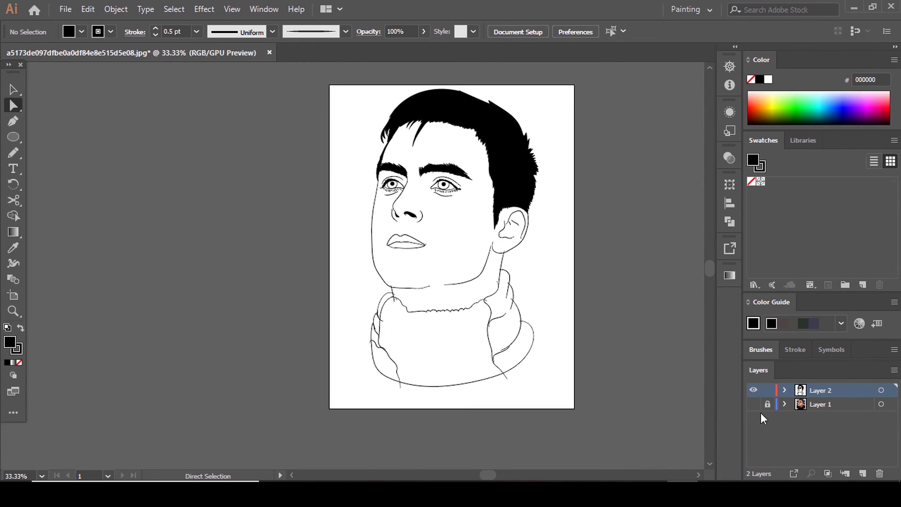
- Show Layer 1 to check the hair's alignment with the photo, then hide it again
{"action": "left_click", "coordinate": [753, 404]}
{"action": "scroll", "coordinate": [458, 159], "scroll_direction": "up", "scroll_amount": 1}
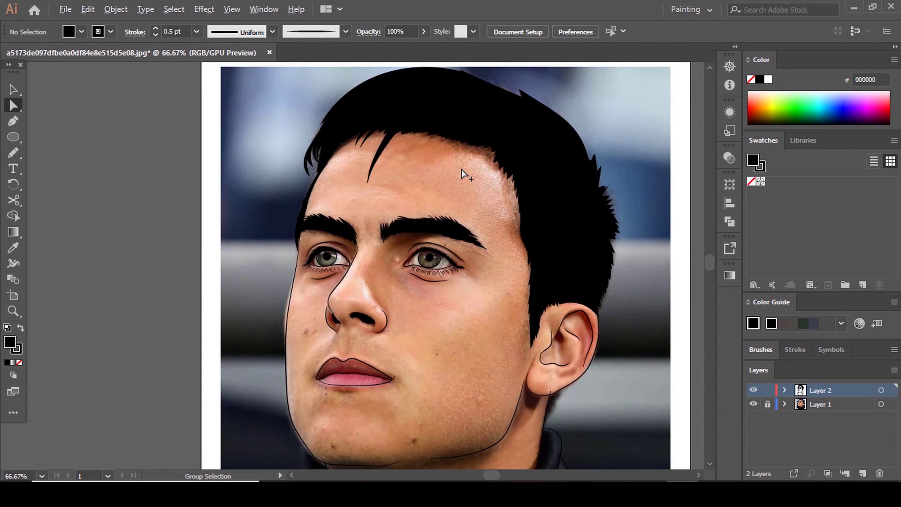
{"action": "scroll", "coordinate": [461, 169], "scroll_direction": "up", "scroll_amount": 1}
{"action": "scroll", "coordinate": [455, 209], "scroll_direction": "up", "scroll_amount": 1}
{"action": "scroll", "coordinate": [432, 205], "scroll_direction": "down", "scroll_amount": 2}
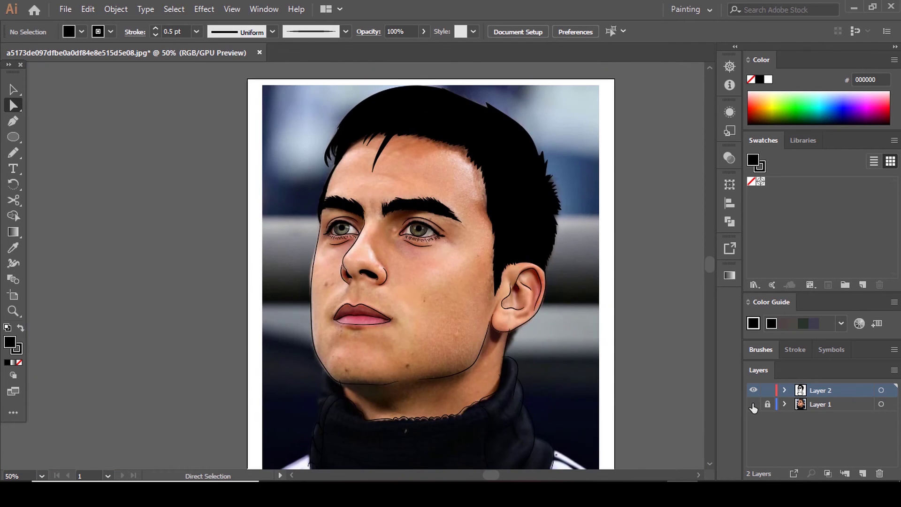
{"action": "left_click", "coordinate": [753, 405]}
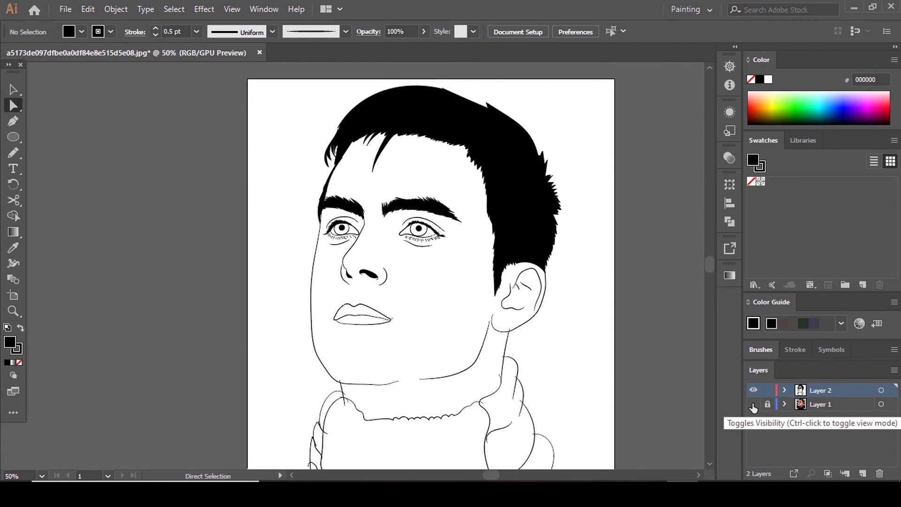